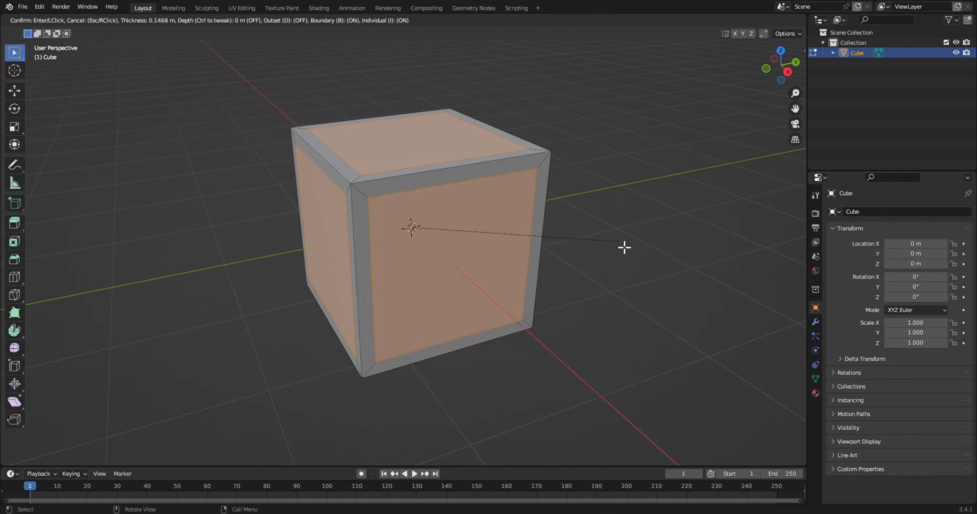
Inset all the cube's faces individually and extrude them inward along their normals by about 0.11 m.
click(622, 247)
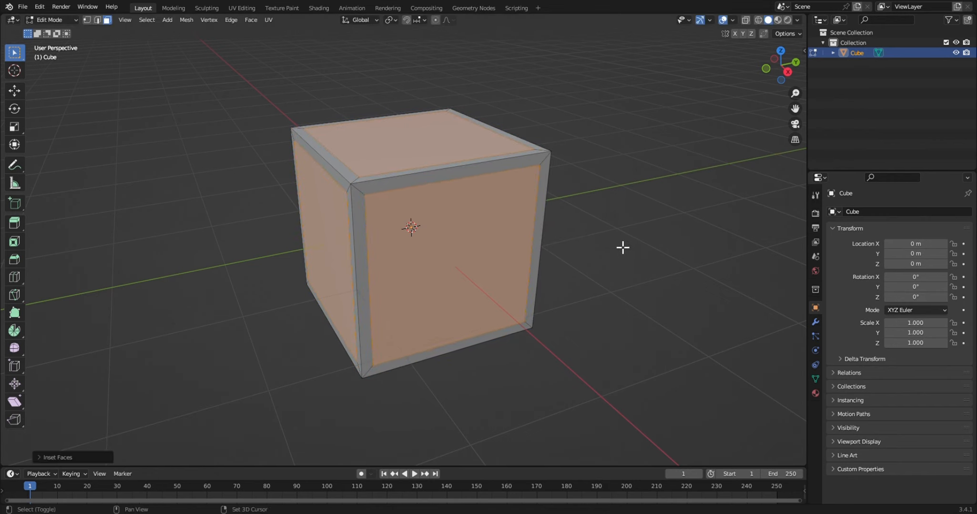
key(alt+e)
click(657, 290)
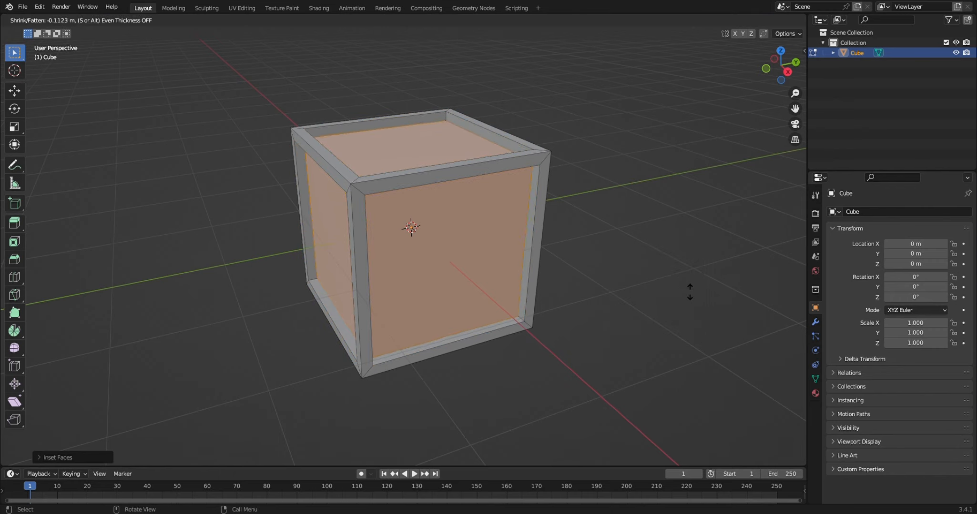
click(687, 290)
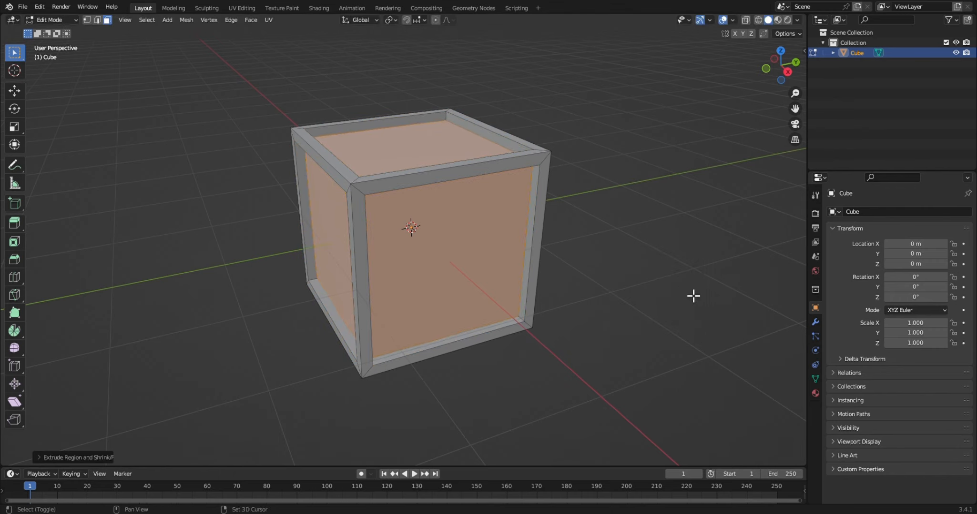
Duplicate the recessed face on the cube's front side and move the copy slightly outward along the Y axis.
drag(780, 66, 638, 224)
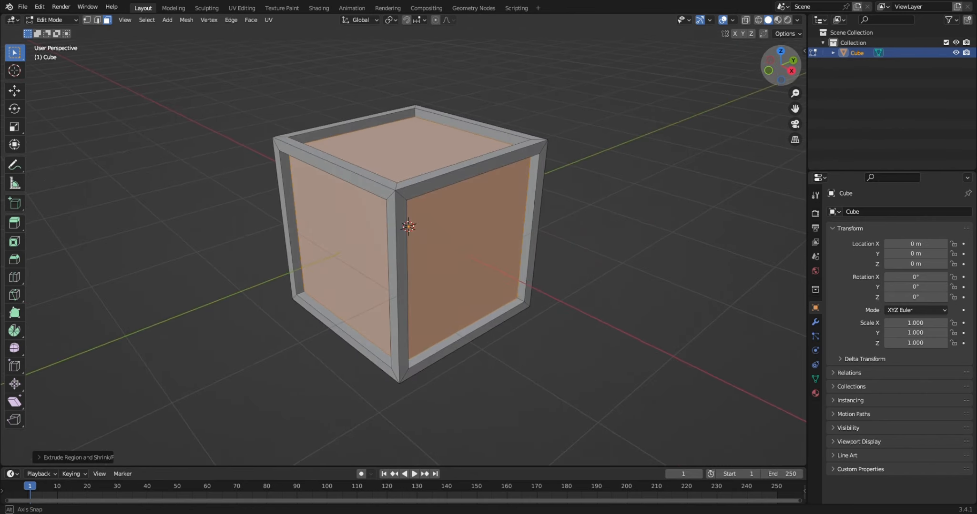
click(652, 220)
click(378, 271)
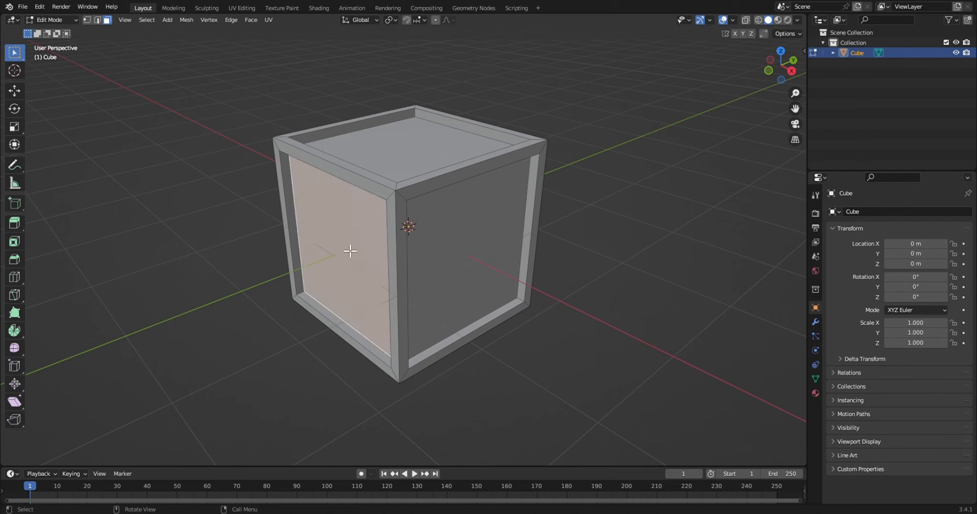
key(shift+d)
key(y)
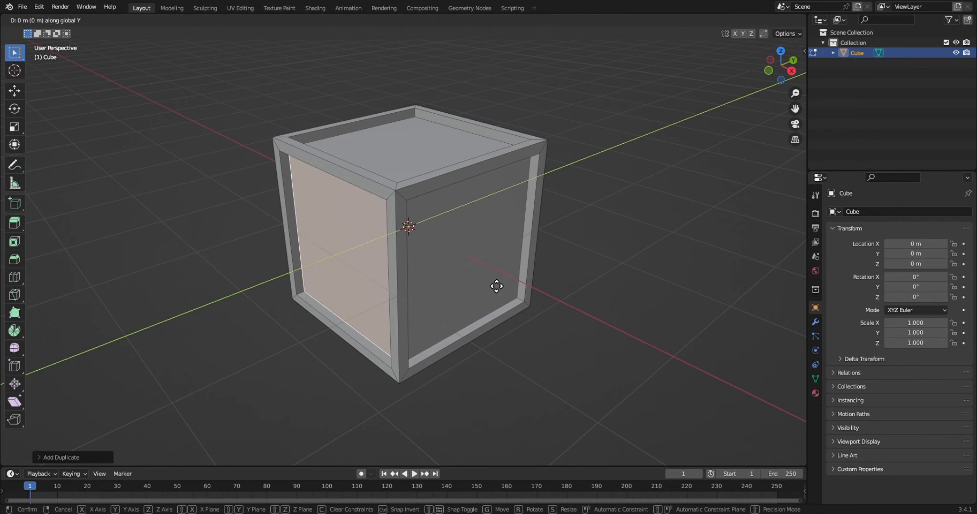
click(492, 287)
Scale the duplicated face along X into a narrow vertical strip and move it about -0.72 m along X to the recess's left edge.
key(s)
key(x)
right_click(579, 337)
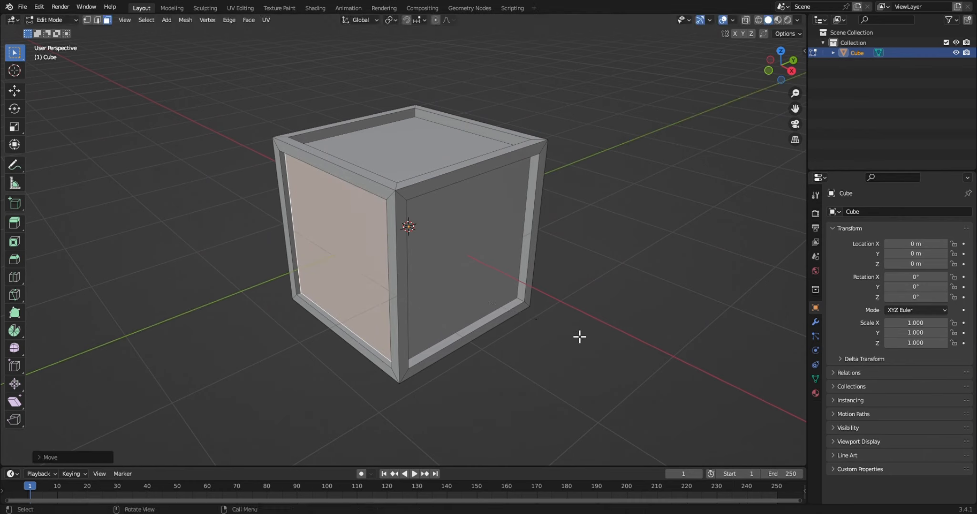
key(s)
key(x)
click(453, 307)
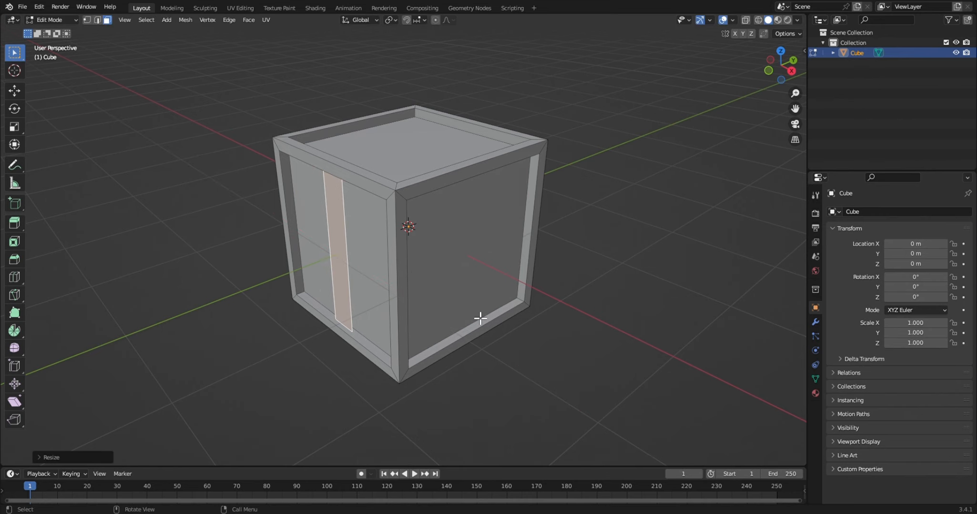
key(g)
key(x)
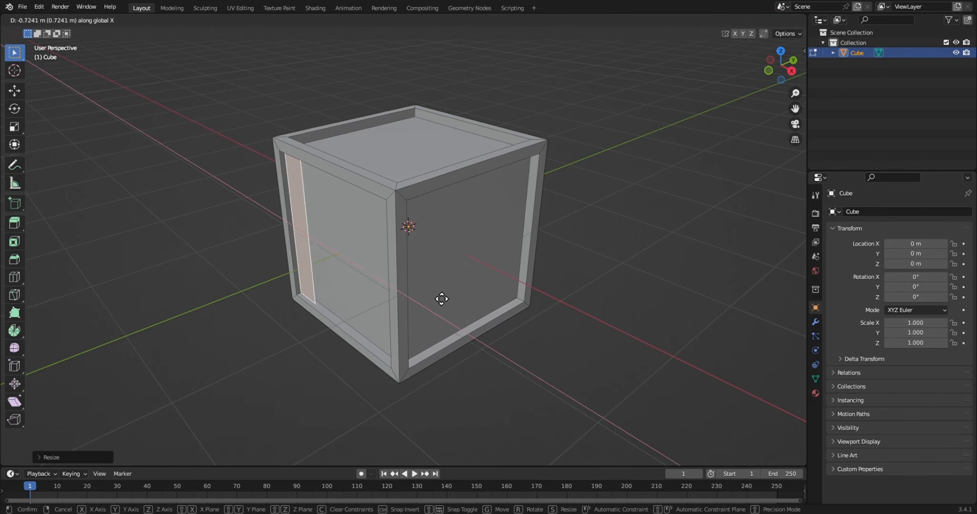
click(449, 303)
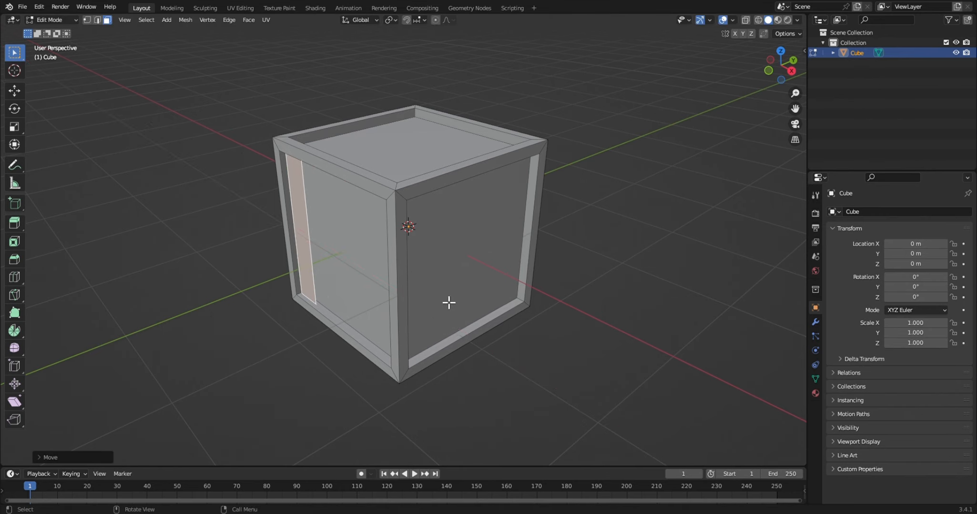
Separate the selected strip into its own object and return to Object Mode.
key(p)
click(539, 299)
key(Tab)
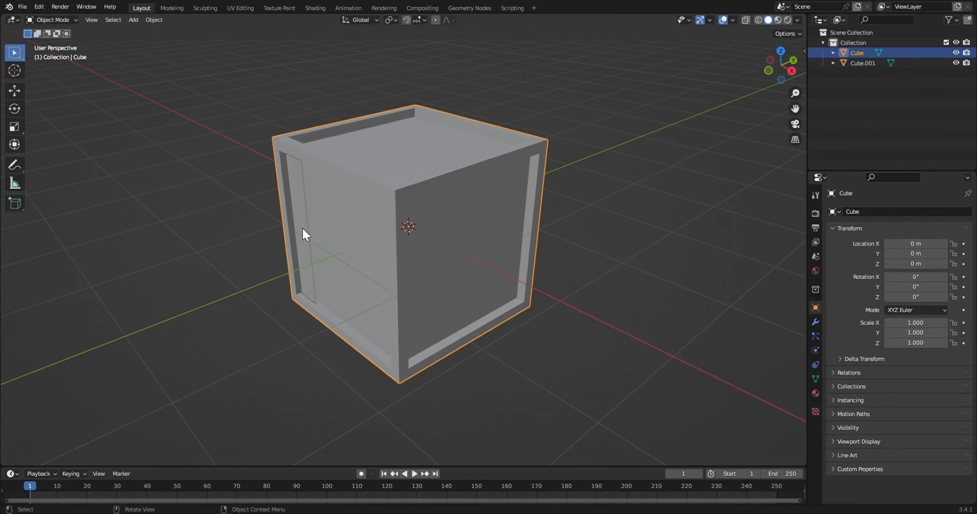
Add a Solidify modifier with a thickness of 0.066 m to the separated strip.
click(303, 230)
click(815, 321)
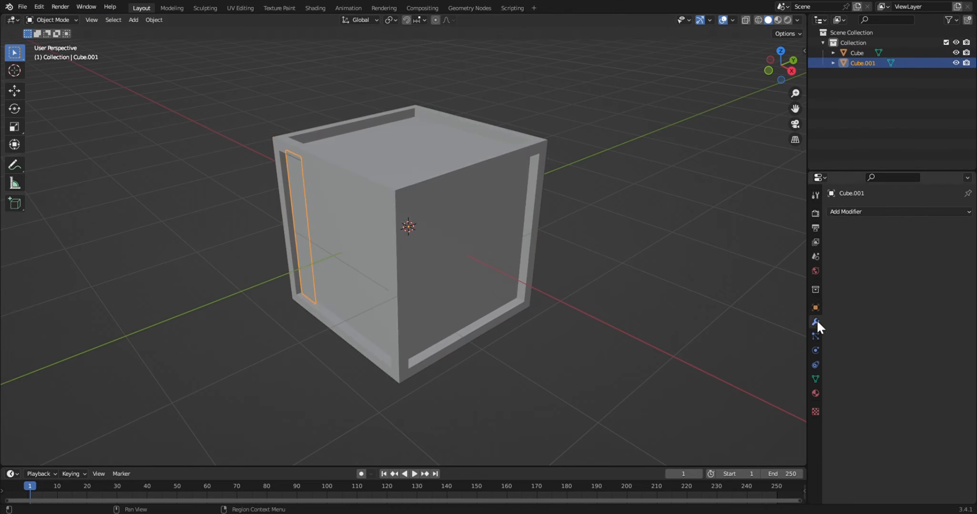
click(838, 213)
click(768, 386)
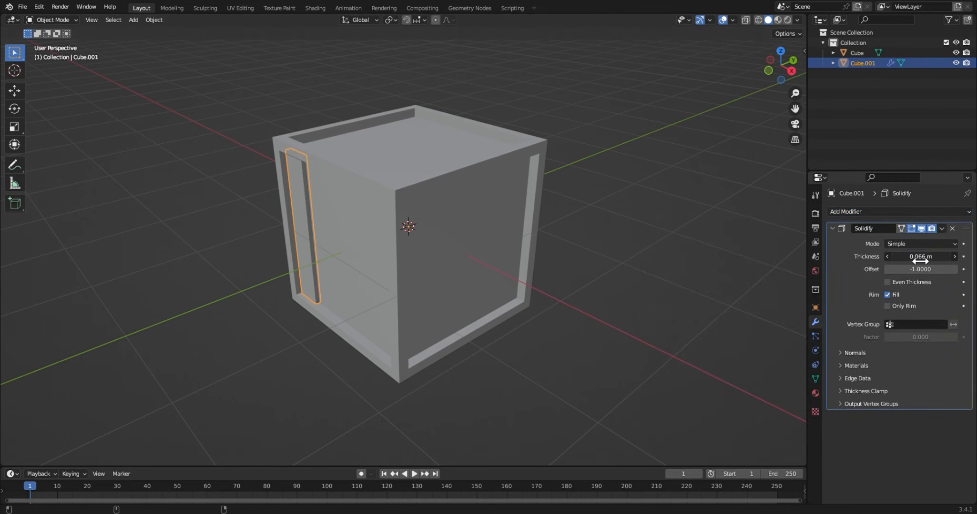
Add an Array modifier to the plank with a count of 5 and a relative offset X factor of 1.150.
click(889, 211)
click(784, 238)
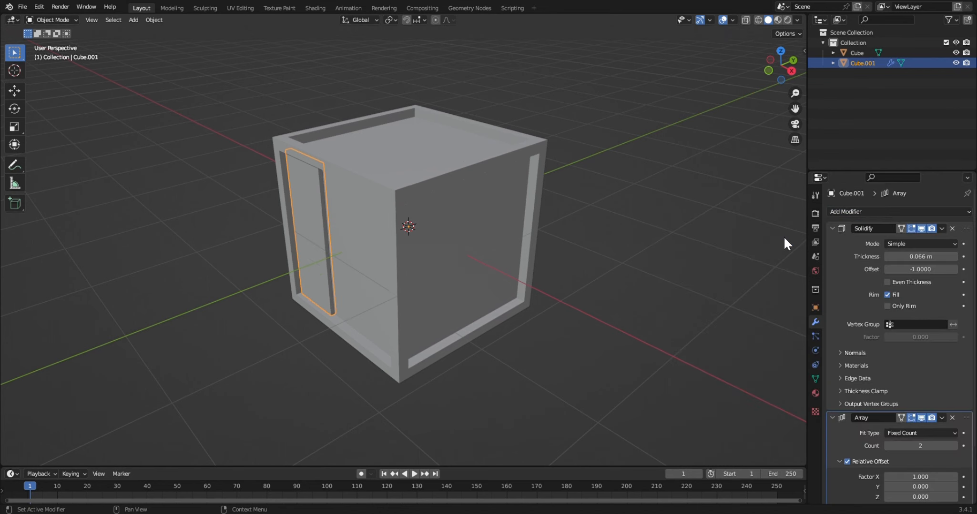
scroll(893, 380, down, 3)
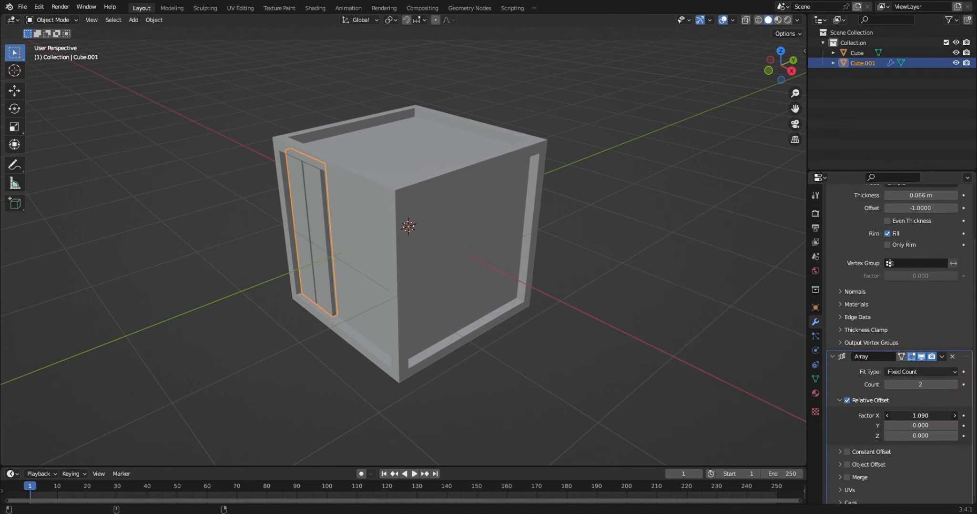
click(953, 384)
click(952, 384)
click(952, 384)
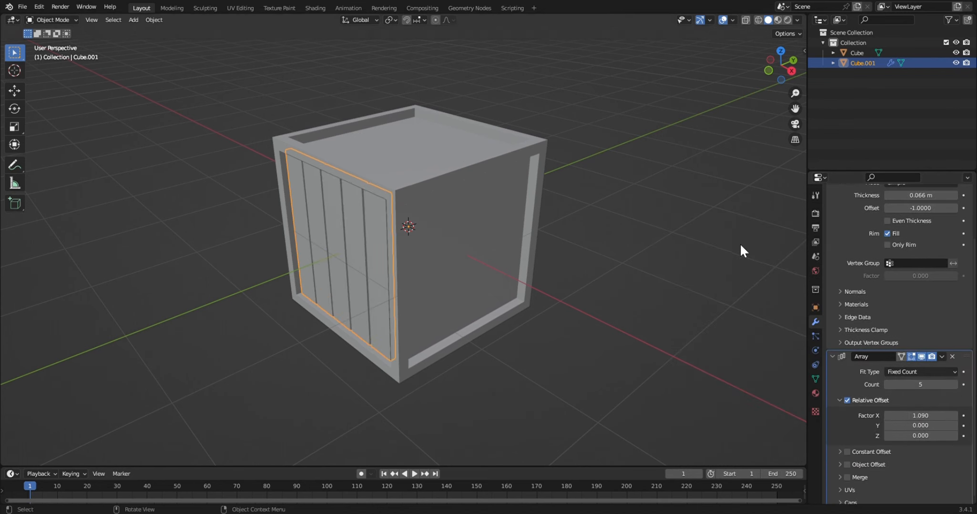
drag(772, 62, 818, 42)
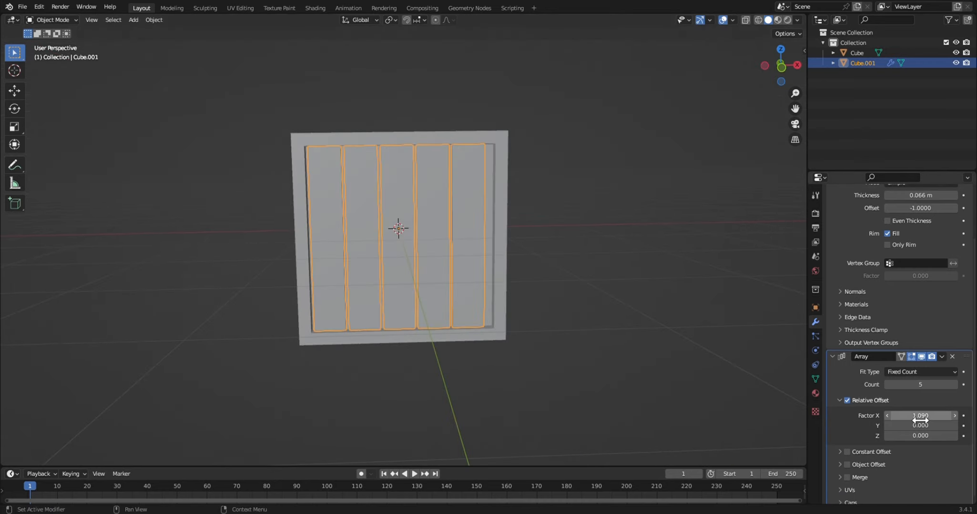
drag(920, 419, 943, 419)
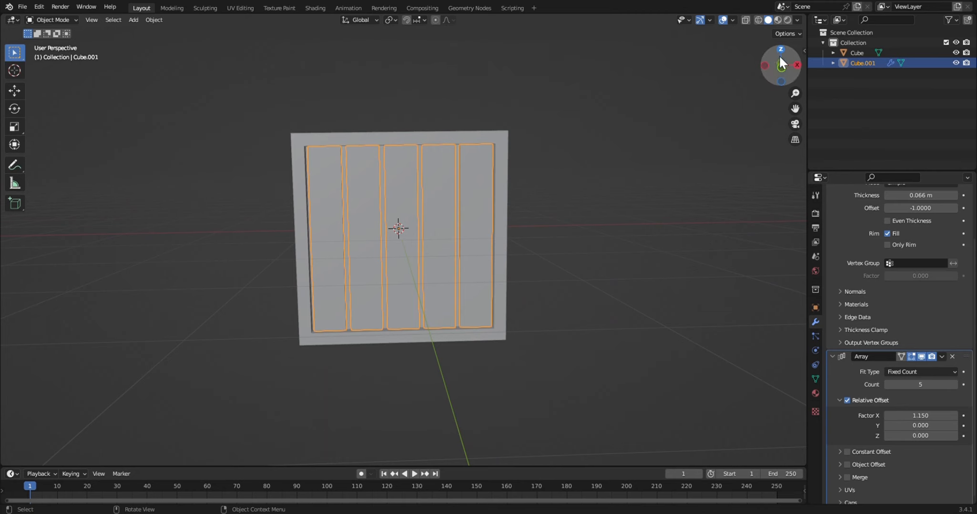
Apply the Solidify and Array modifiers on the plank object.
drag(779, 56, 706, 147)
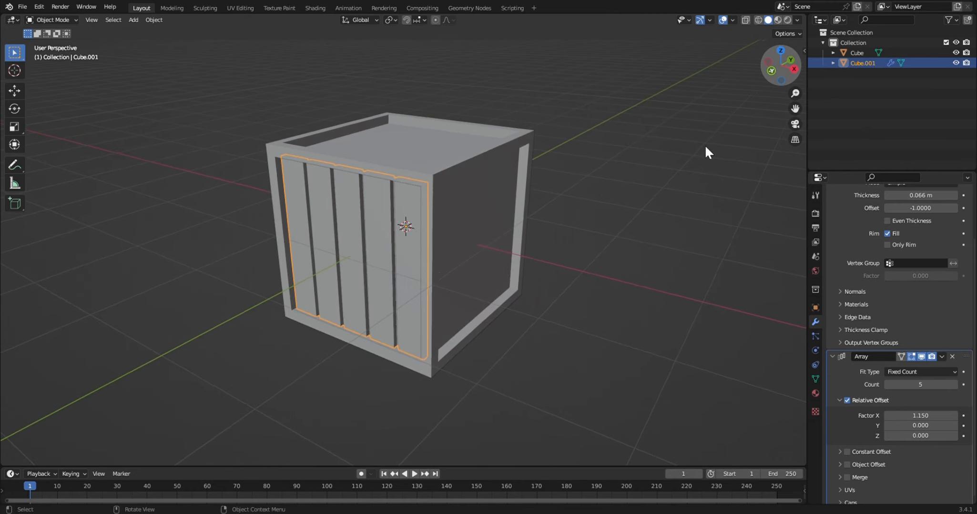
scroll(914, 254, up, 5)
click(941, 229)
click(934, 240)
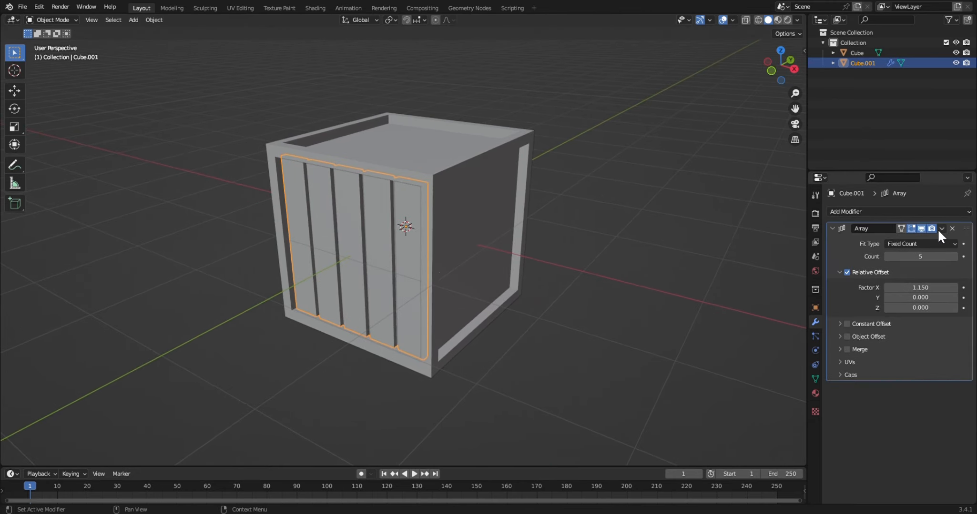
click(941, 229)
click(901, 242)
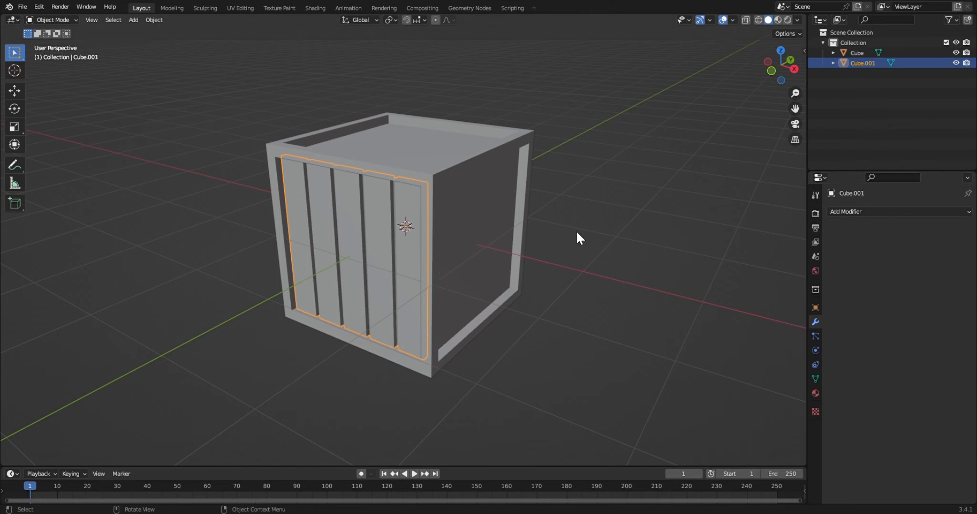
In Edit Mode, select the whole second plank from the left and move it slightly outward along Y.
key(Tab)
key(l)
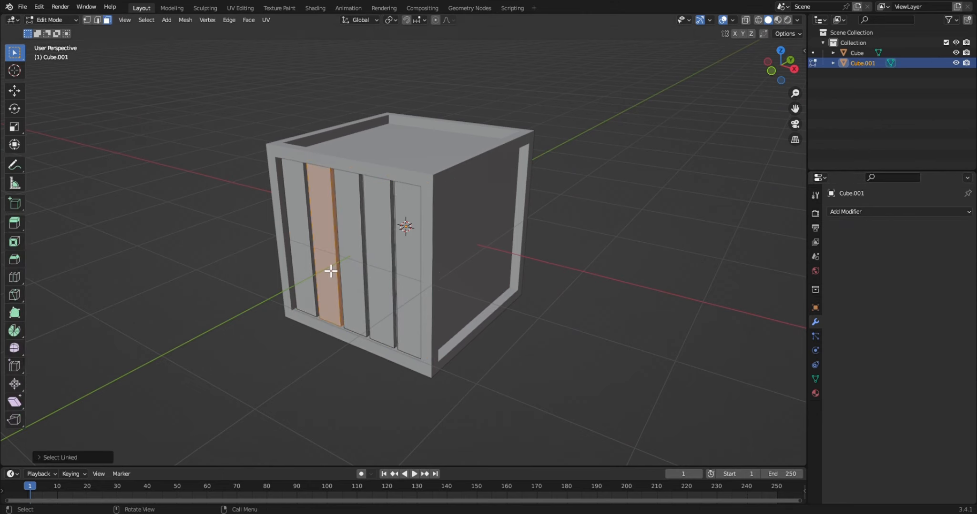
scroll(331, 271, up, 6)
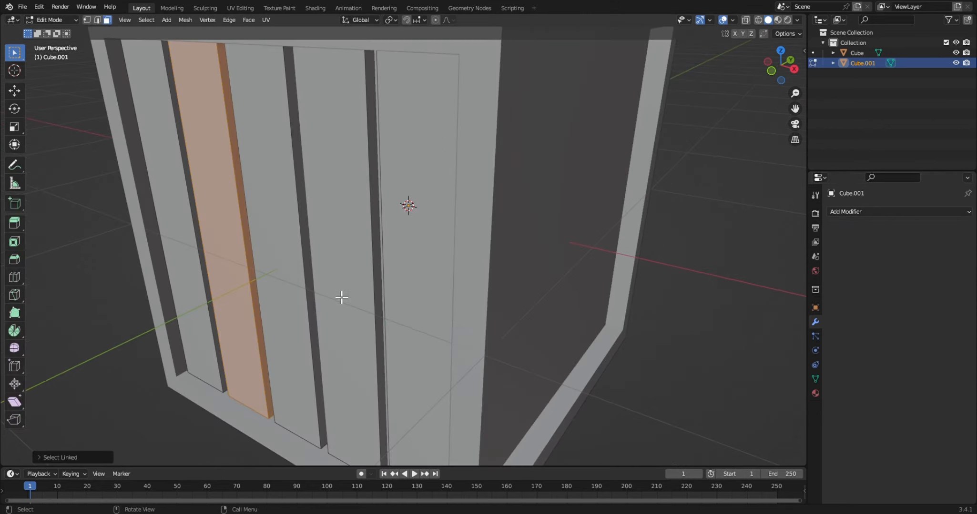
key(g)
key(y)
click(341, 301)
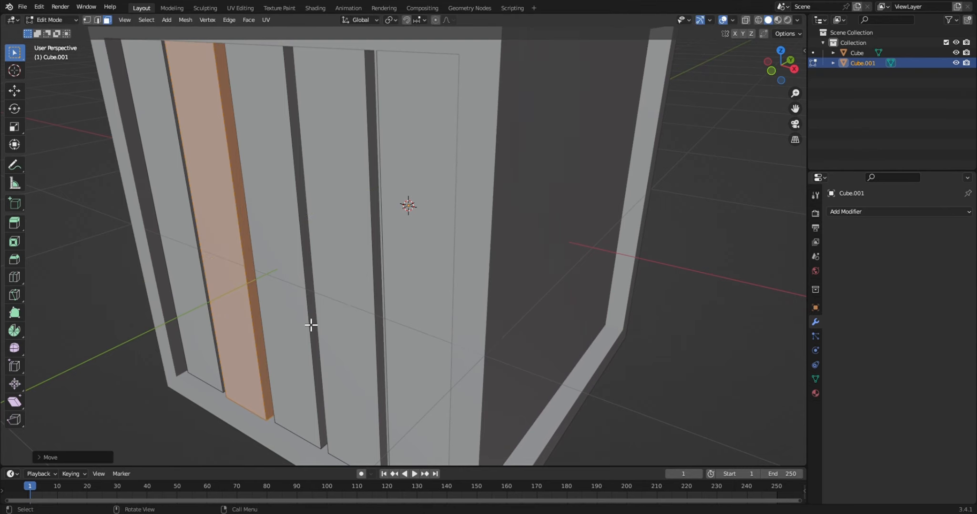
Select the whole middle plank and move it about 0.009 m along Y.
click(304, 333)
key(g)
key(y)
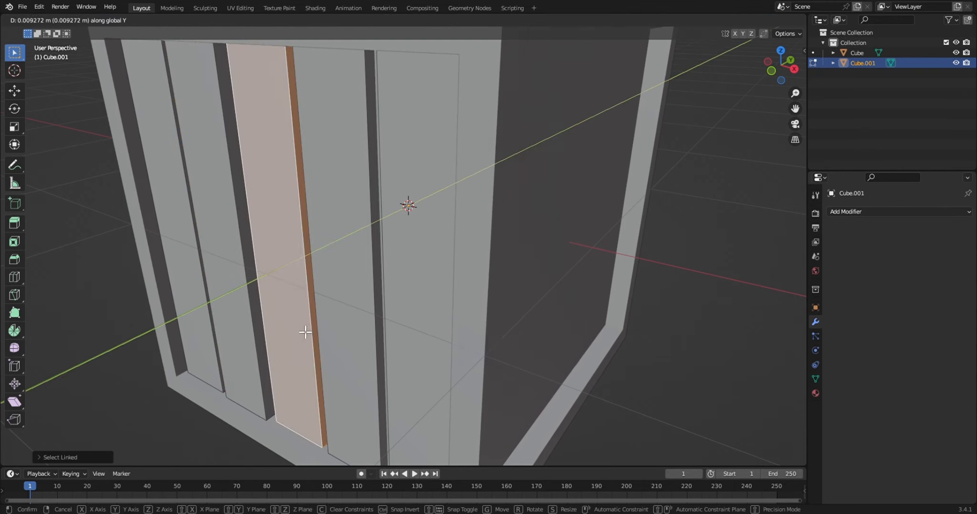
Select the whole fourth plank from the left and shift it about 0.012 m along Y.
click(348, 342)
key(g)
key(y)
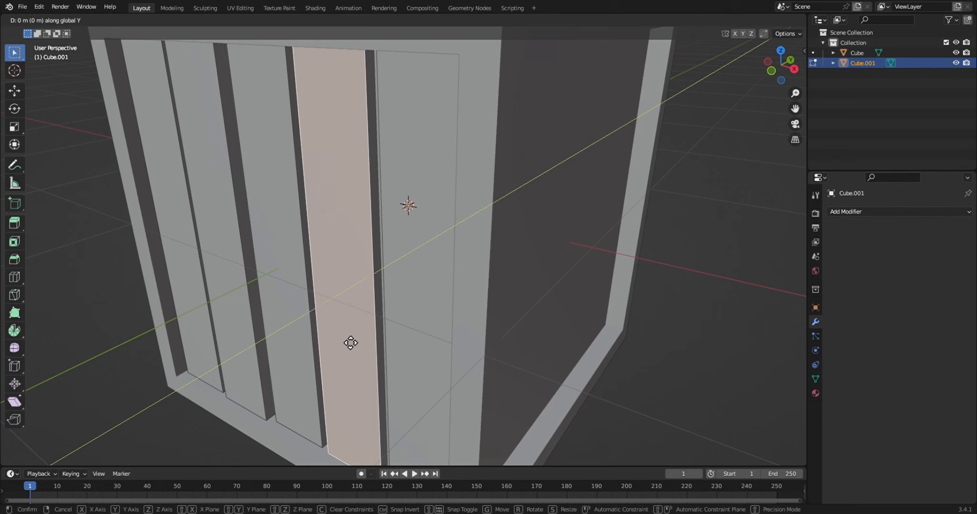
click(350, 342)
scroll(362, 343, down, 3)
key(g)
key(y)
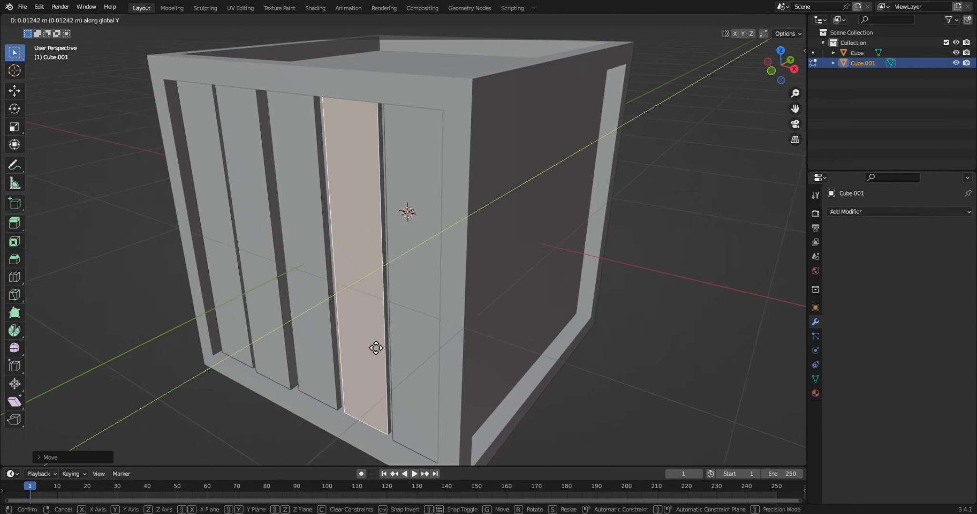
click(375, 348)
Move the whole rightmost plank slightly outward along Y and return to Object Mode.
click(407, 359)
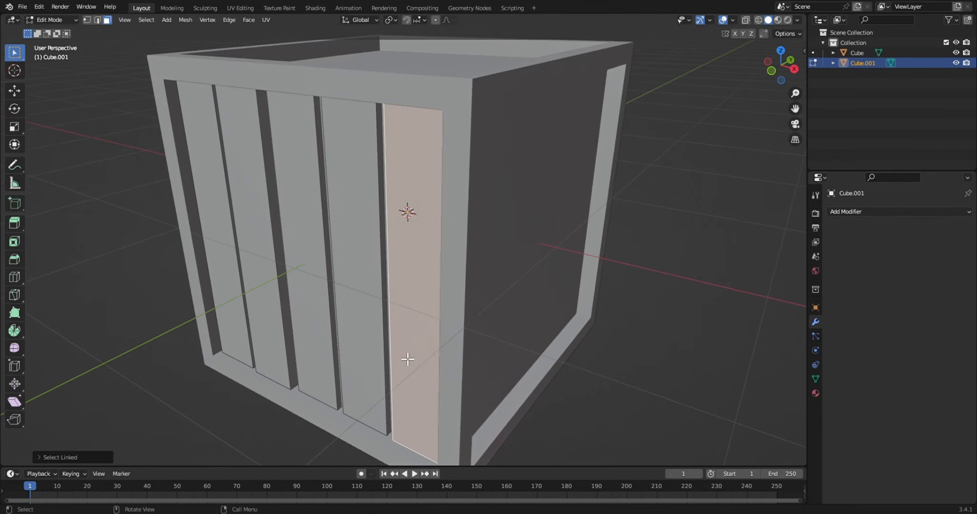
key(g)
key(y)
click(409, 364)
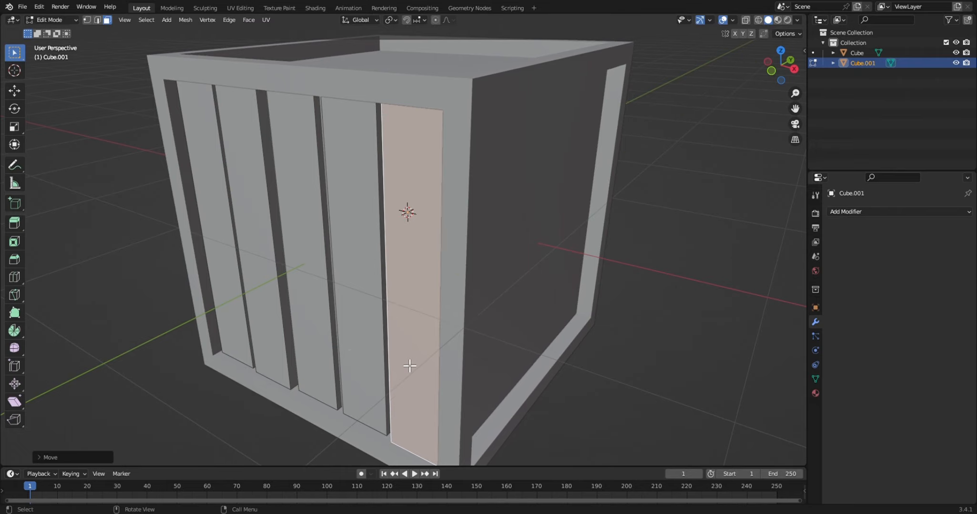
key(Tab)
In Edit Mode, select the whole rightmost plank and duplicate it in place.
middle_drag(689, 188, 733, 145)
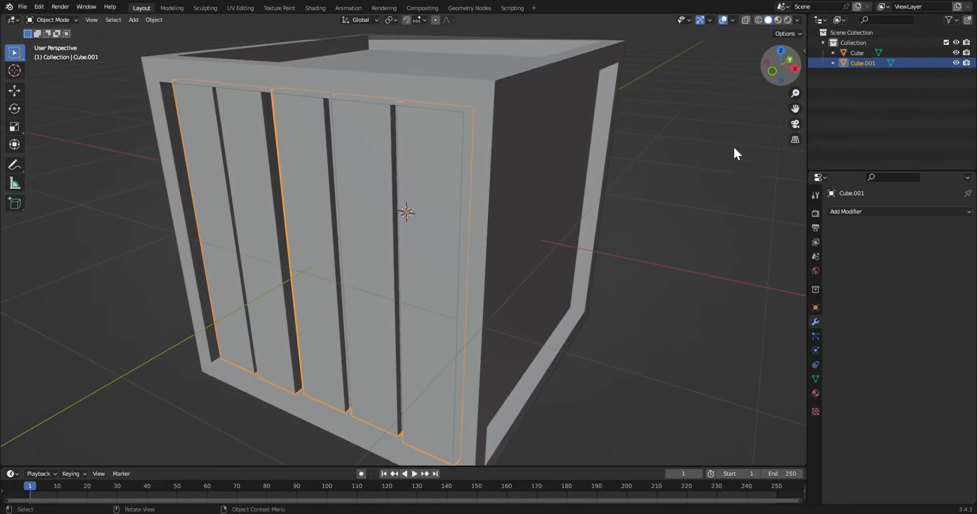
scroll(728, 157, down, 3)
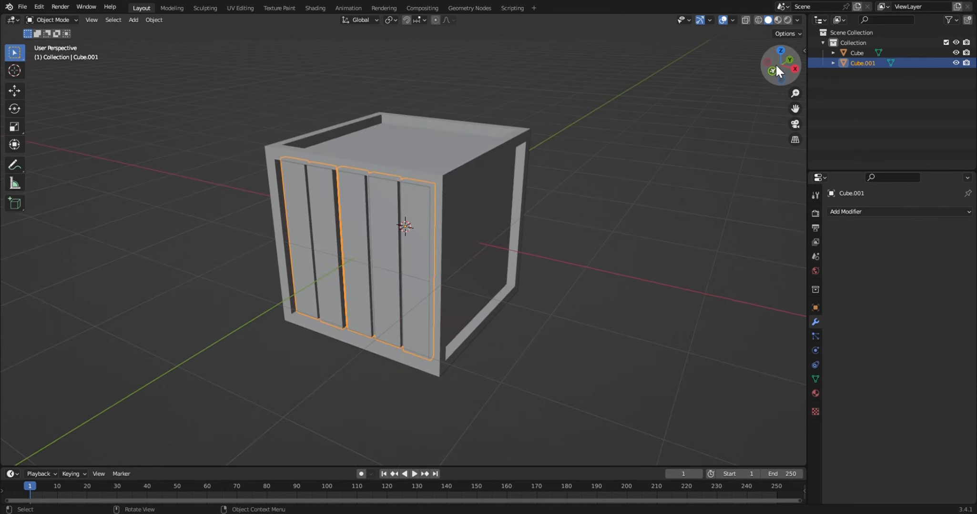
drag(775, 63, 564, 217)
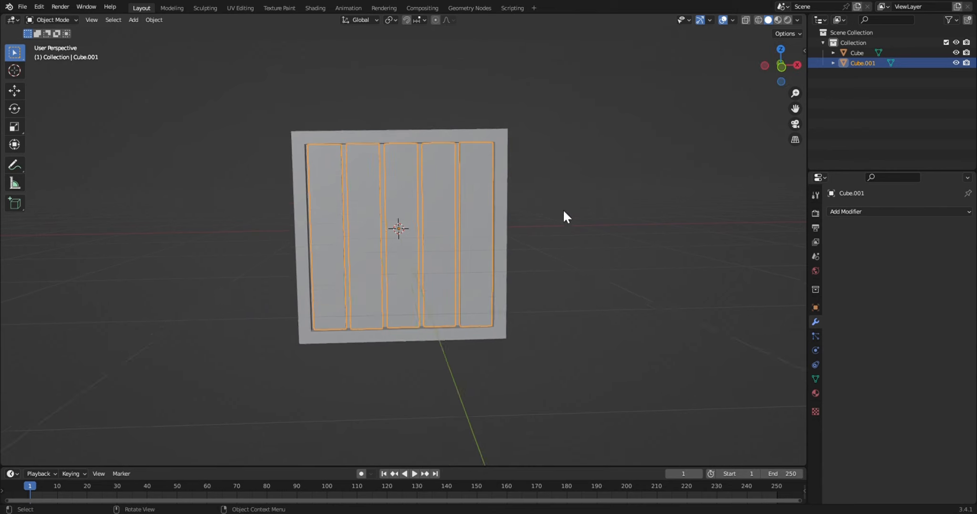
scroll(564, 217, up, 3)
key(Tab)
click(511, 156)
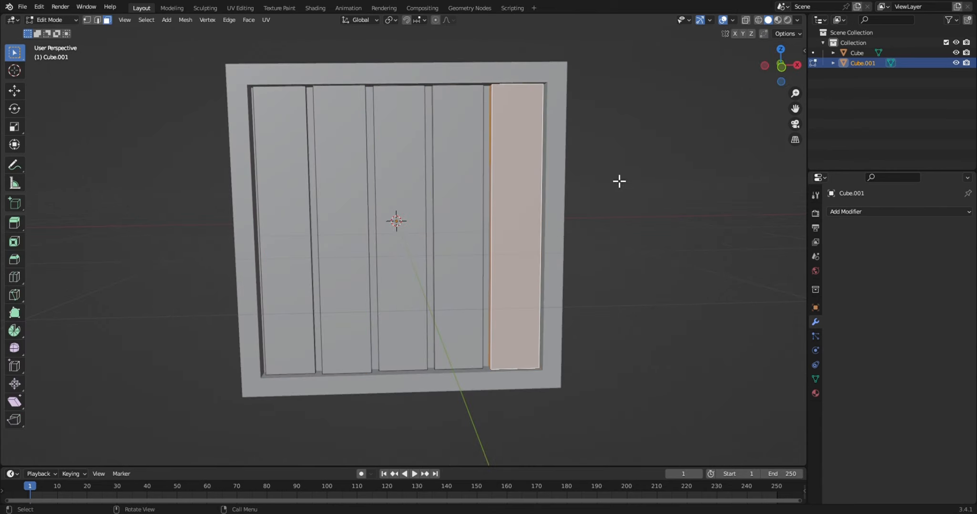
click(619, 181)
key(l)
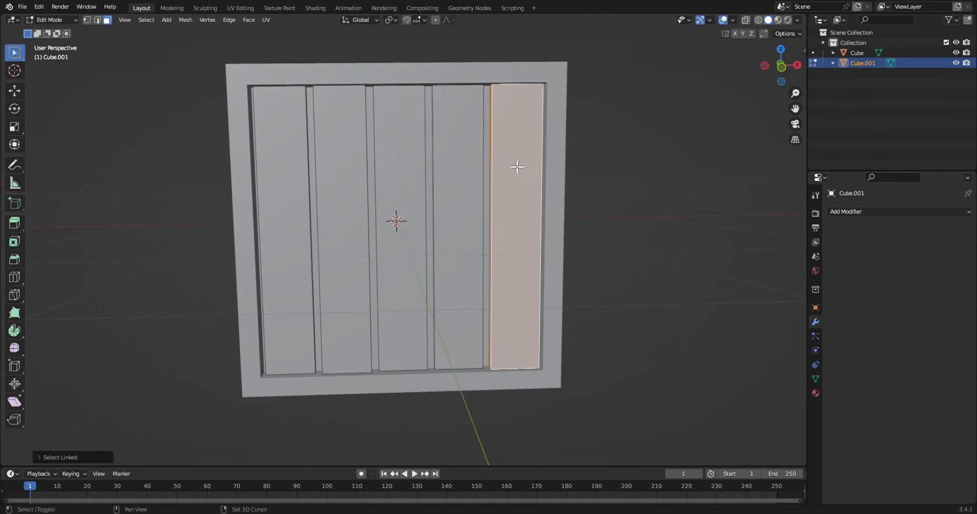
key(shift+d)
right_click(516, 166)
Rotate the duplicated plank 90° about the global Y axis so it lies horizontally.
text(r)
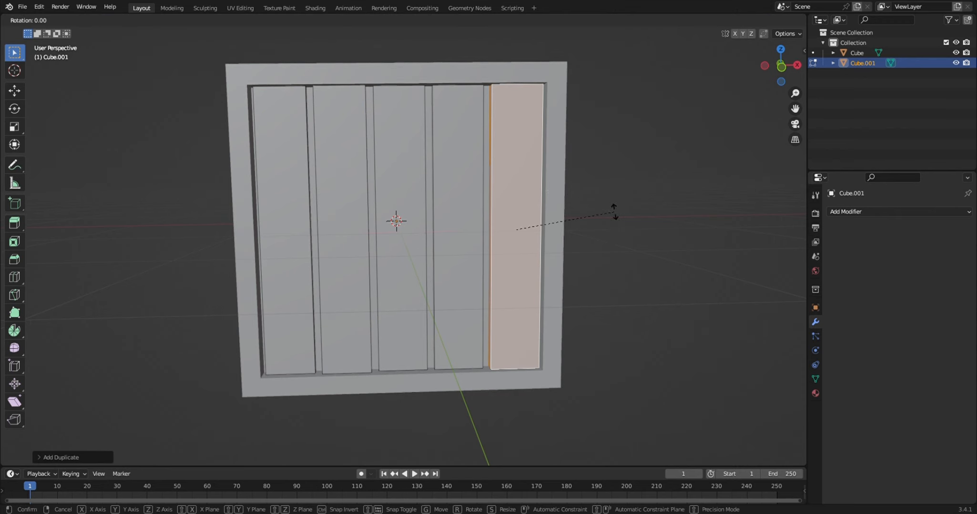
text(x90)
key(KP_1)
key(y)
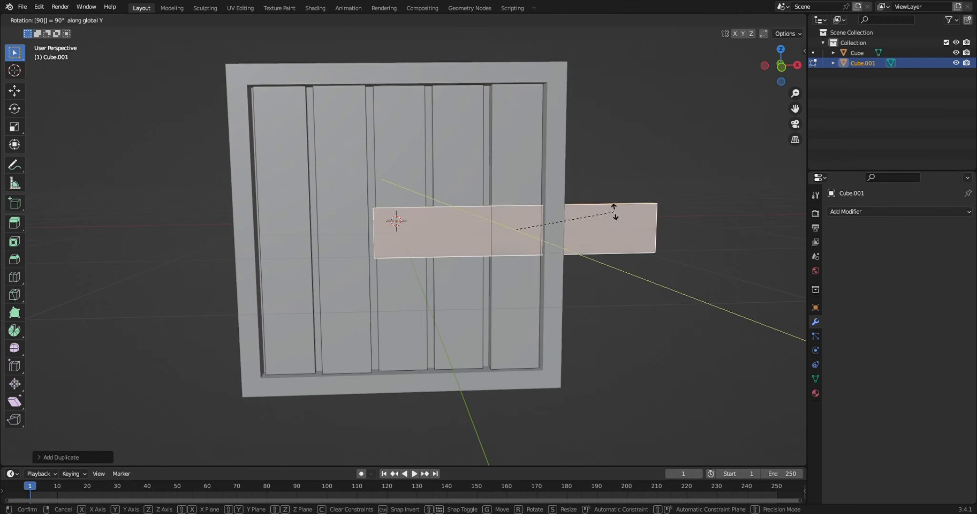
key(Return)
key(Tab)
Move the horizontal board about -0.69 m along X to span the planks, and raise it along Z toward the crate's upper part.
key(g)
key(x)
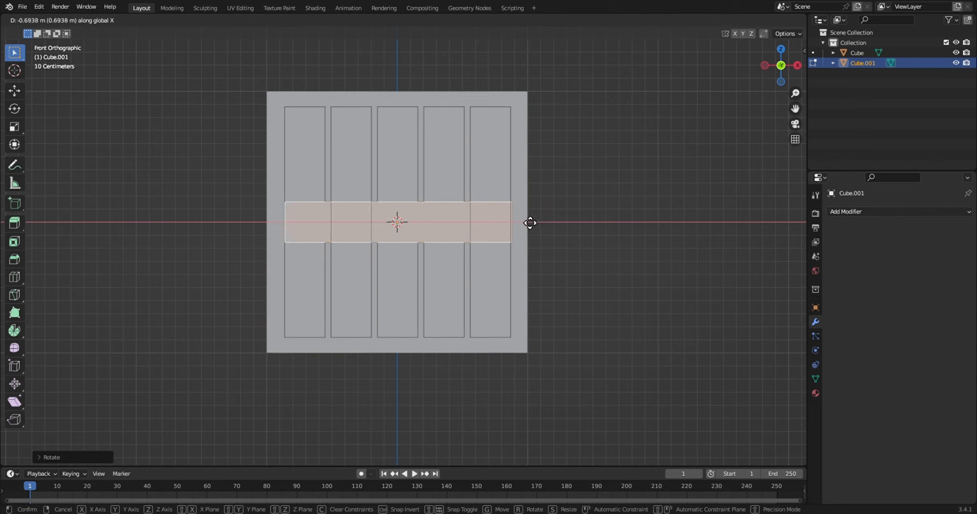
click(528, 222)
key(g)
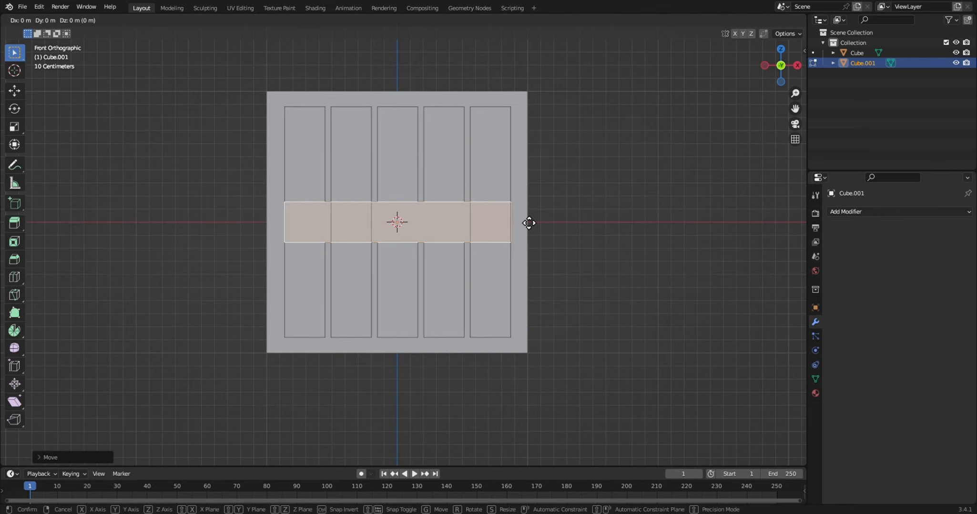
key(z)
click(523, 157)
Scale the horizontal board down along Z to make it a narrow strip.
key(s)
key(z)
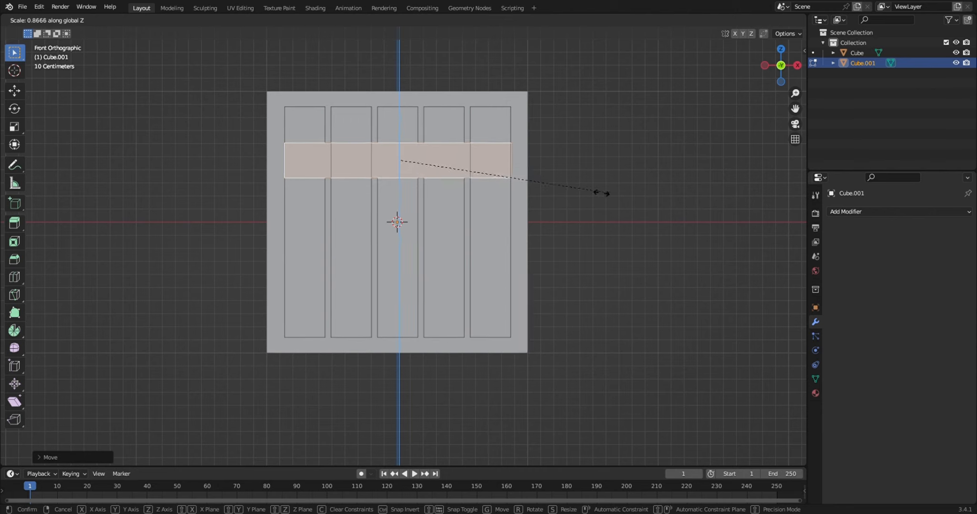
click(500, 176)
middle_drag(506, 181, 506, 182)
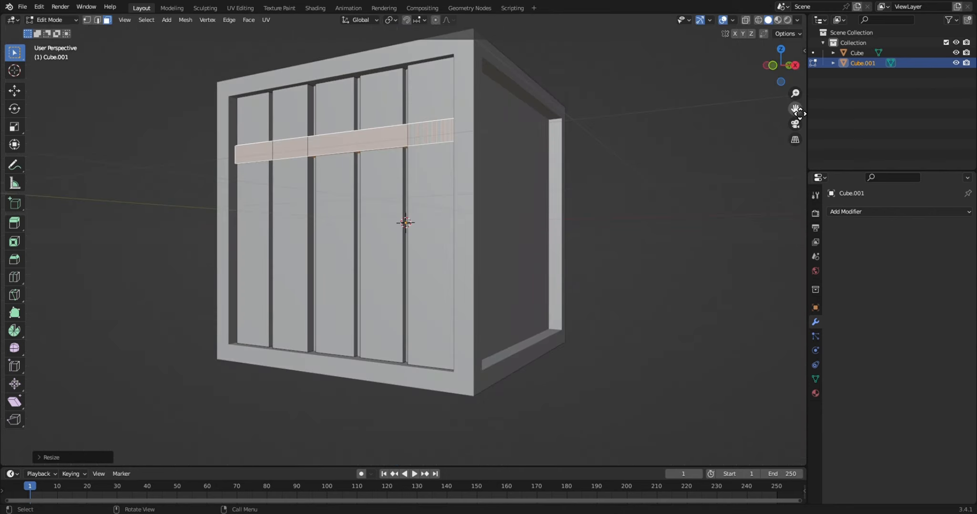
drag(774, 65, 762, 68)
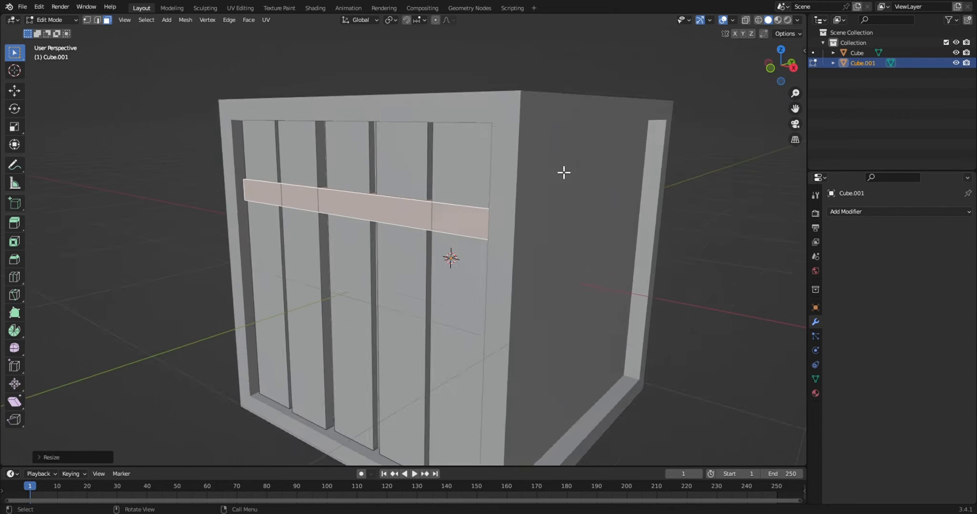
scroll(566, 174, up, 4)
key(s)
key(y)
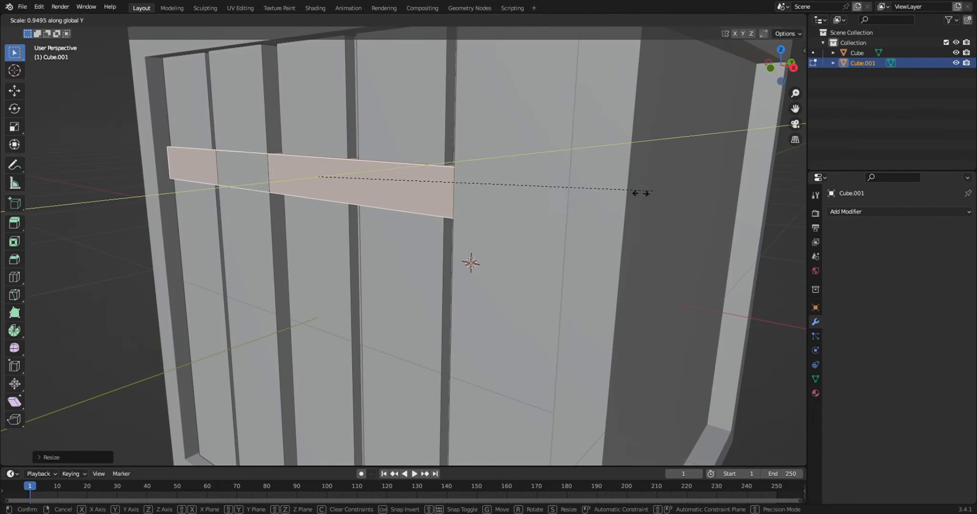
key(x)
key(z)
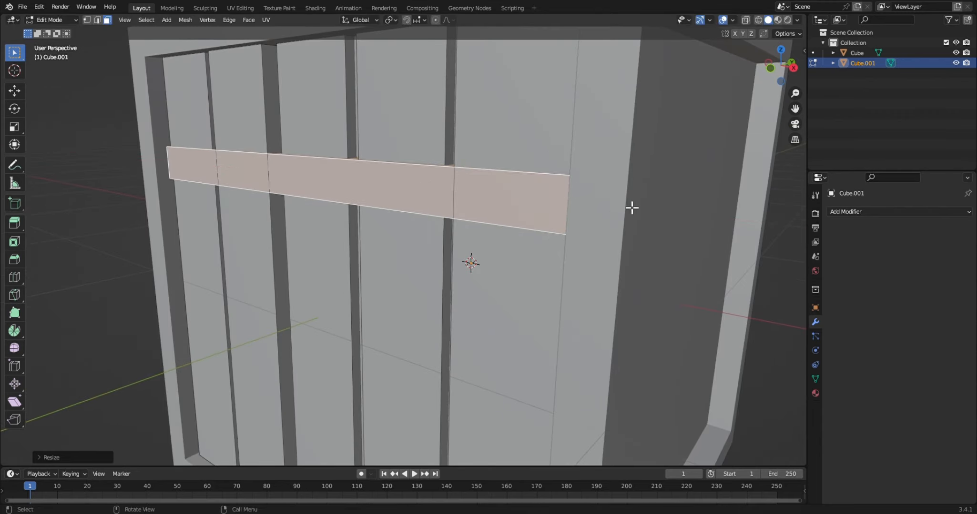
click(525, 198)
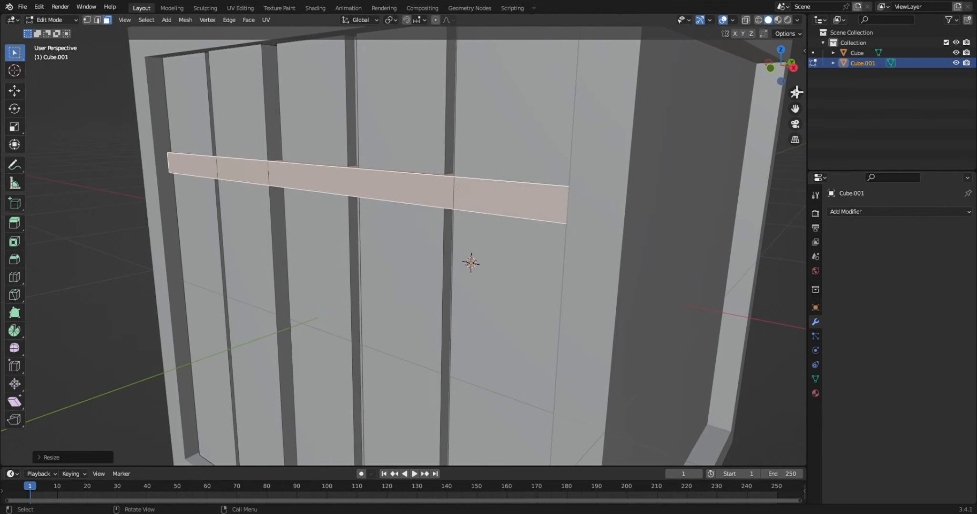
Thin the horizontal board to about 0.49 along Y and move it about -0.048 m along Y in front of the planks.
drag(784, 72, 805, 96)
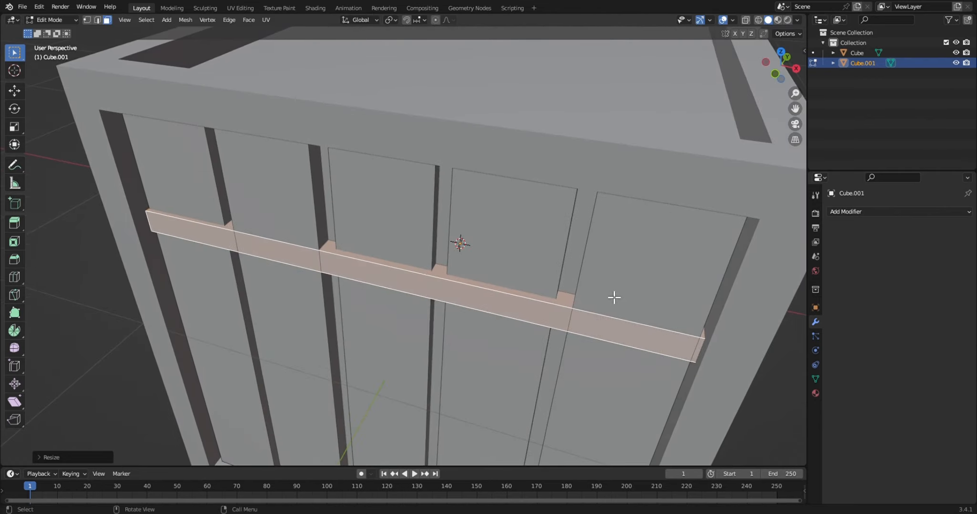
key(s)
key(y)
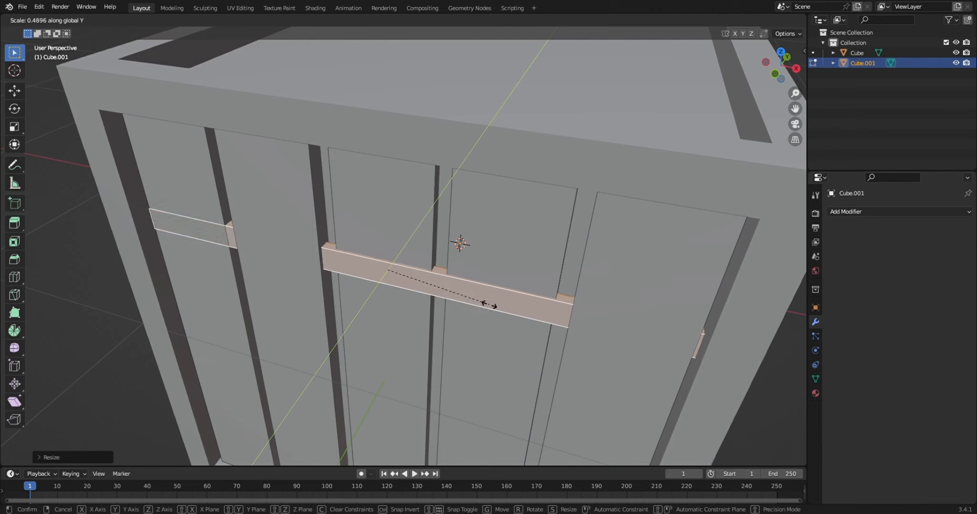
click(487, 302)
key(g)
key(y)
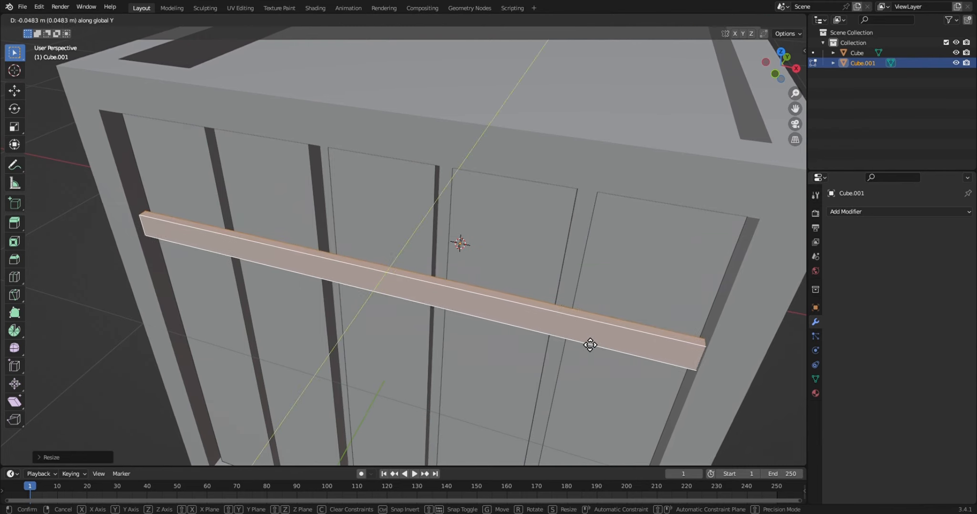
click(588, 343)
Thicken the horizontal board along Y, shift it slightly along Y, and return to Object Mode.
key(s)
key(y)
click(792, 290)
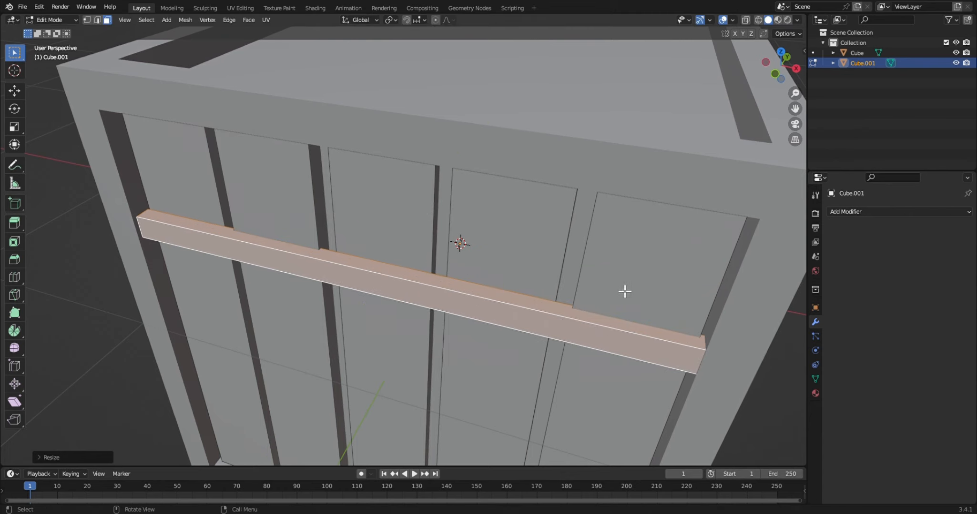
key(g)
key(y)
click(617, 296)
scroll(615, 314, down, 4)
key(Tab)
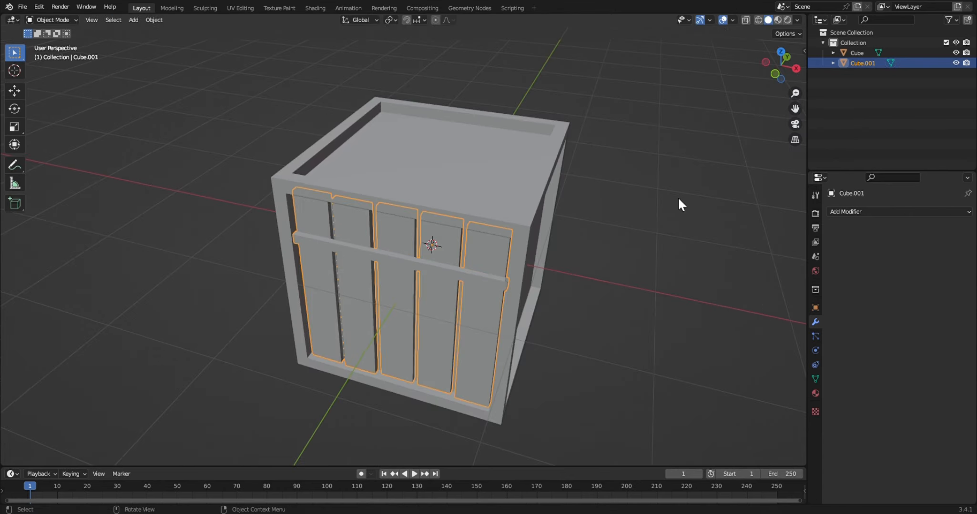
In Edit Mode, scale the horizontal board up along Z so it becomes a wider crossboard.
drag(788, 74, 772, 37)
key(Tab)
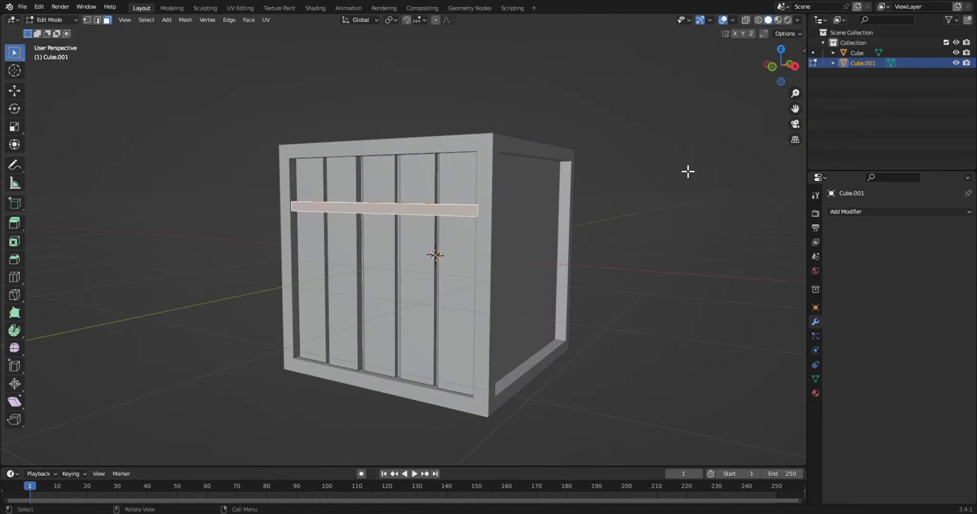
click(771, 66)
key(s)
key(z)
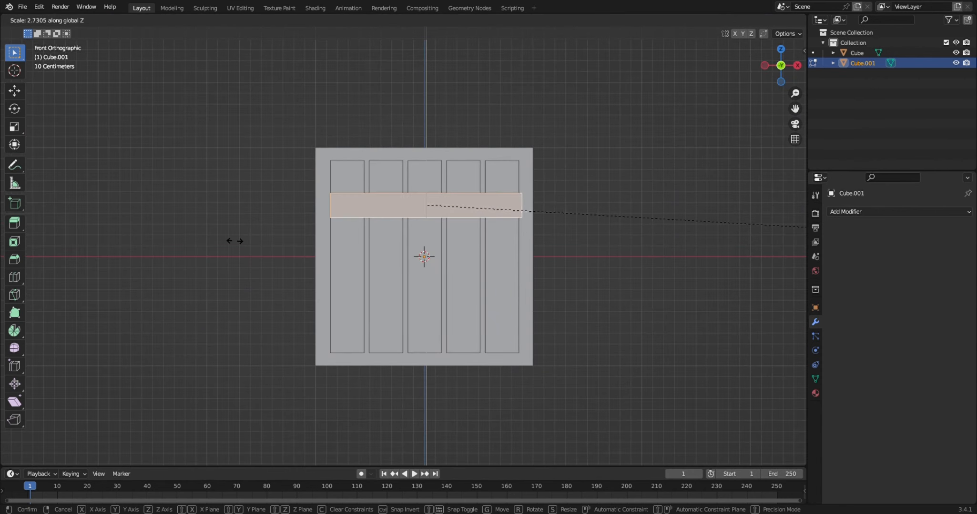
click(404, 240)
Duplicate the crossboard down along Z to the lower part of the planks and return to Object Mode.
key(shift+d)
key(z)
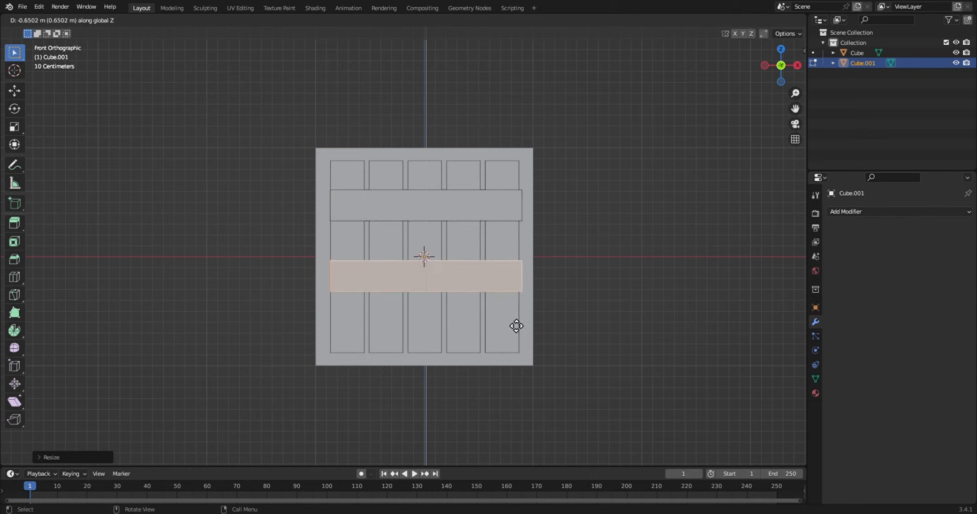
click(518, 343)
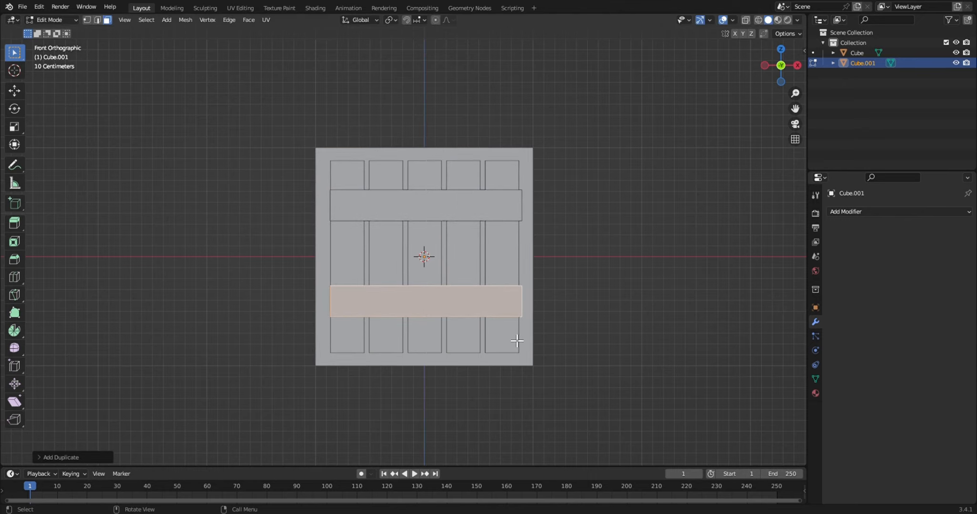
key(Tab)
From the top view, duplicate the front plank panel object in place.
mouse_move(786, 64)
mouse_down()
mouse_move(762, 72)
mouse_move(810, 76)
mouse_move(772, 72)
mouse_move(791, 69)
mouse_move(782, 51)
mouse_up()
click(780, 50)
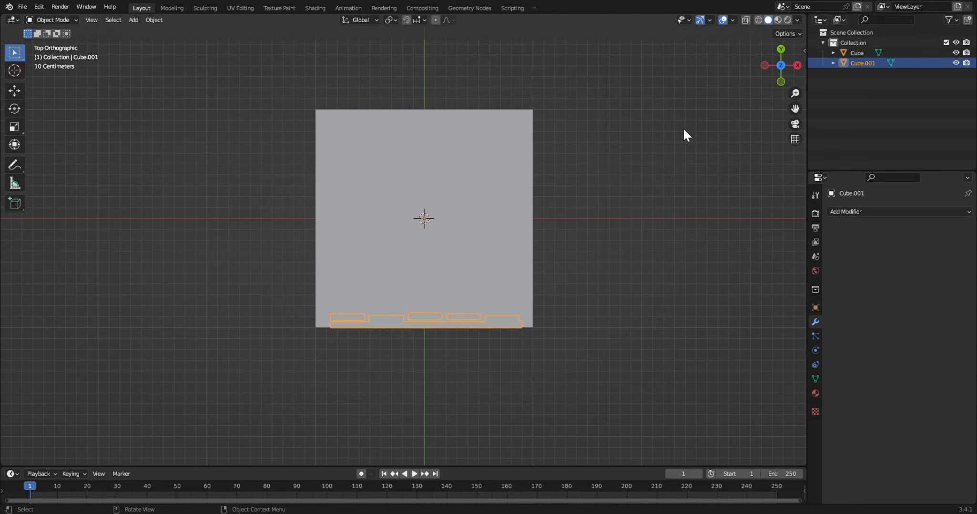
key(shift+d)
right_click(573, 266)
key(r)
key(x)
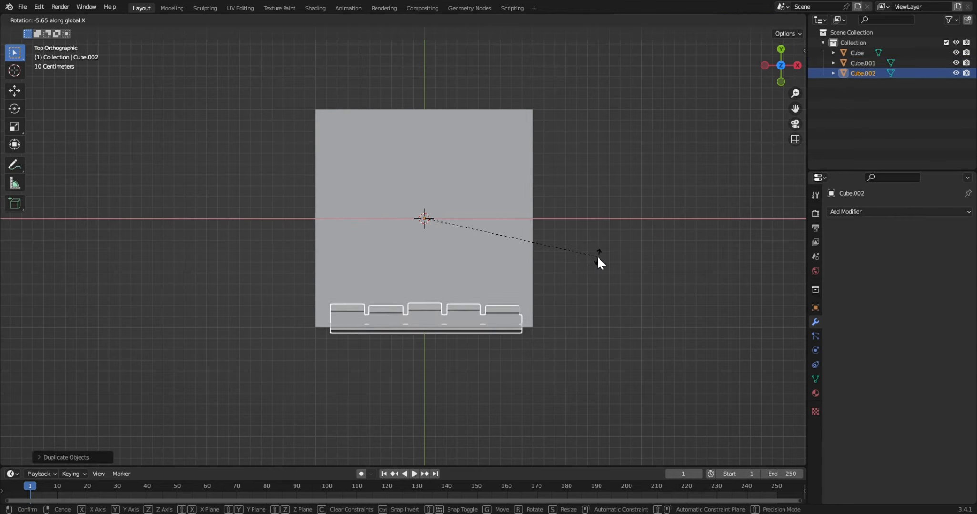
right_click(597, 257)
key(r)
key(z)
right_click(625, 242)
Rotate the duplicated front panel 90° about Z onto the crate's +X side.
text(rz)
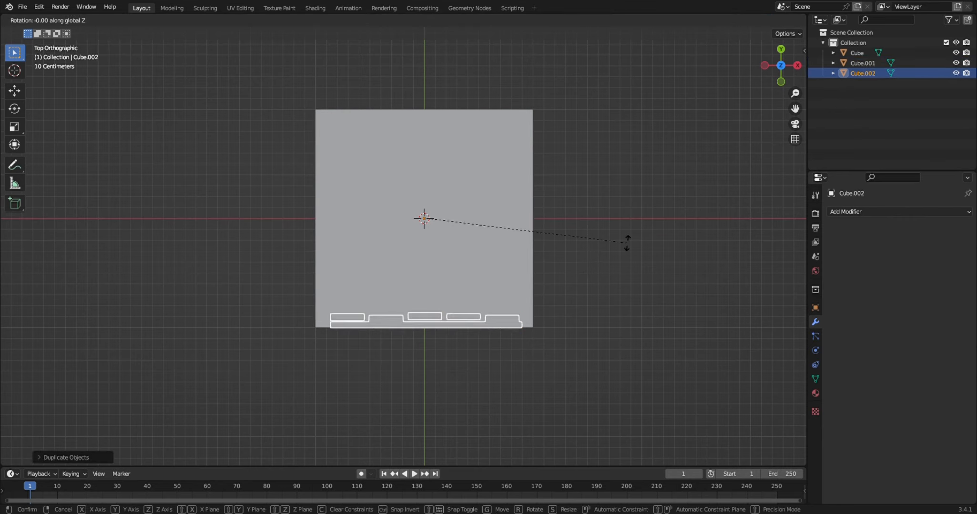
text(90)
key(Return)
Duplicate the +X side panel in place and rotate the copy 90° about Z onto the crate's back.
key(shift+d)
right_click(626, 243)
text(r)
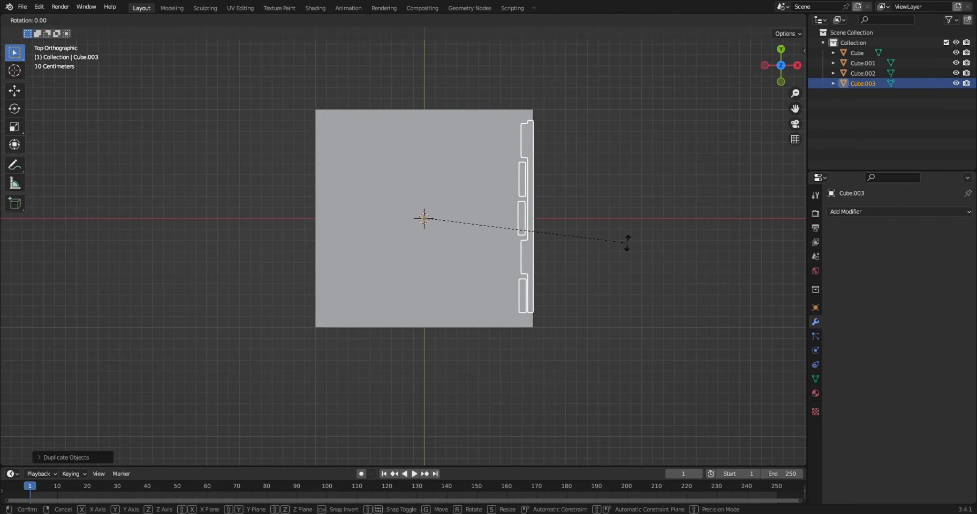
text(z90)
key(Return)
Duplicate the back panel in place and rotate the copy 90° about Z onto the crate's -X side.
key(shift+d)
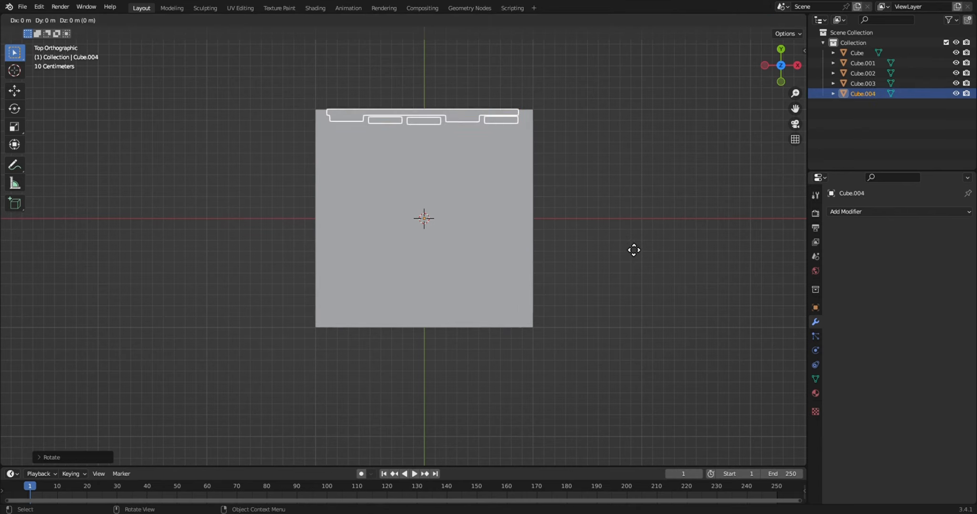
right_click(632, 249)
text(rz90)
key(Return)
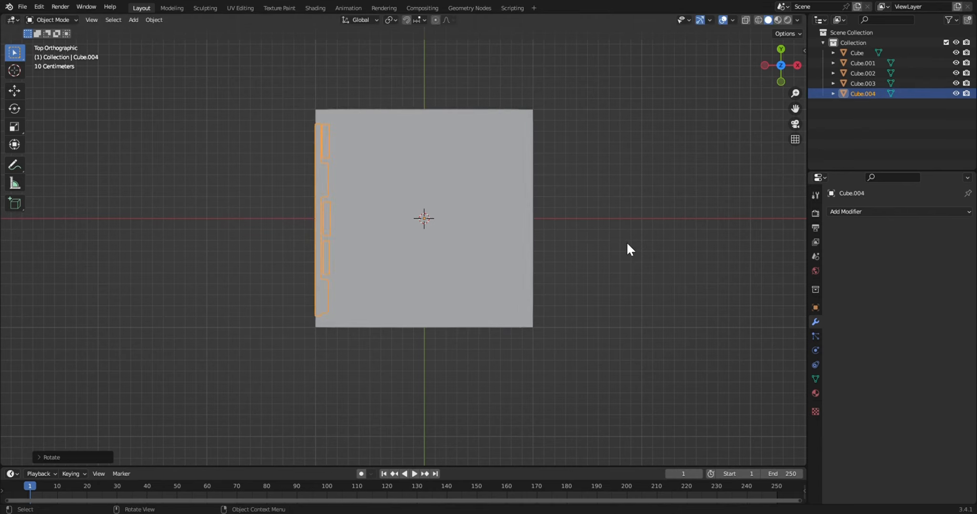
Inspect the panels around the crate with the viewport overlays temporarily hidden.
middle_drag(624, 170, 717, 24)
click(722, 19)
drag(780, 65, 610, 191)
drag(778, 76, 721, 96)
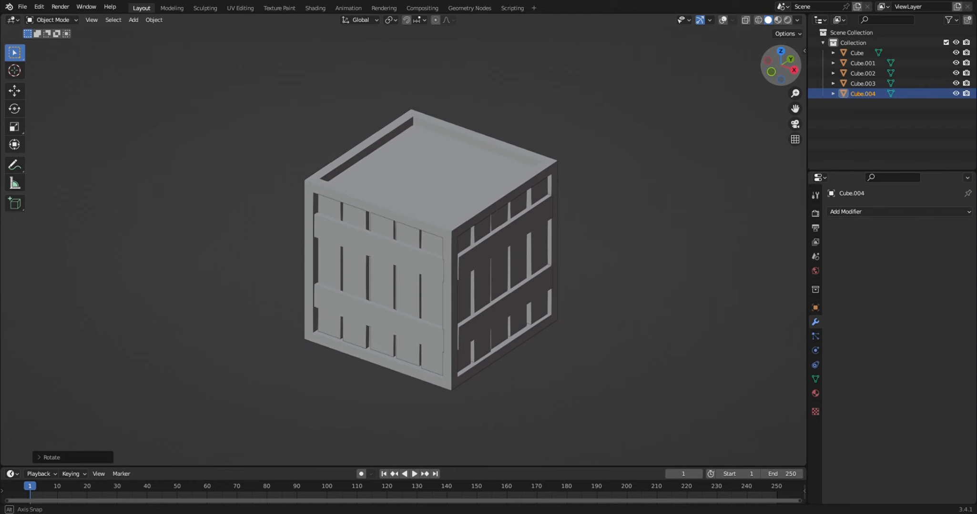
click(723, 20)
Duplicate the -X side panel in place and rotate the copy 90° about Y onto the crate's top.
scroll(664, 181, up, 2)
key(shift+d)
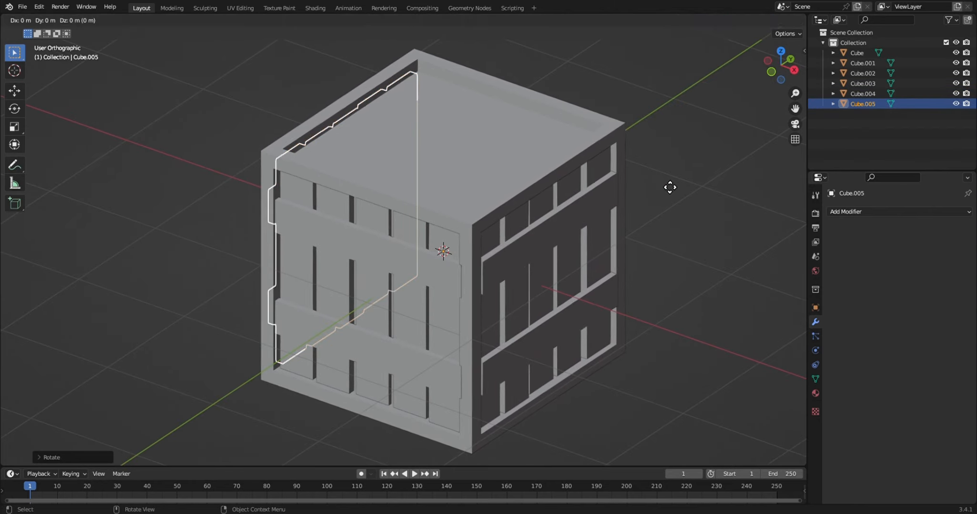
right_click(693, 218)
text(rx)
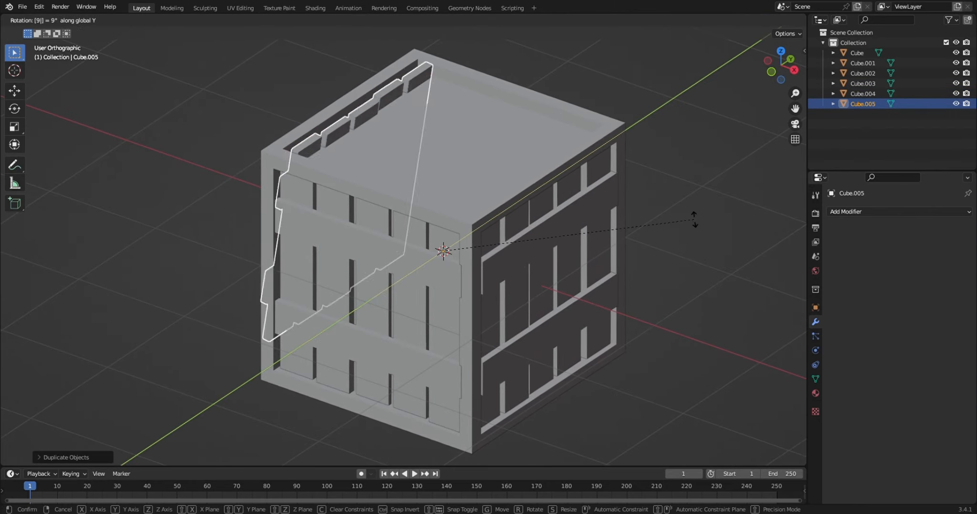
text(90)
key(Return)
Move the top panel slightly upward along Z and deselect it.
key(g)
key(z)
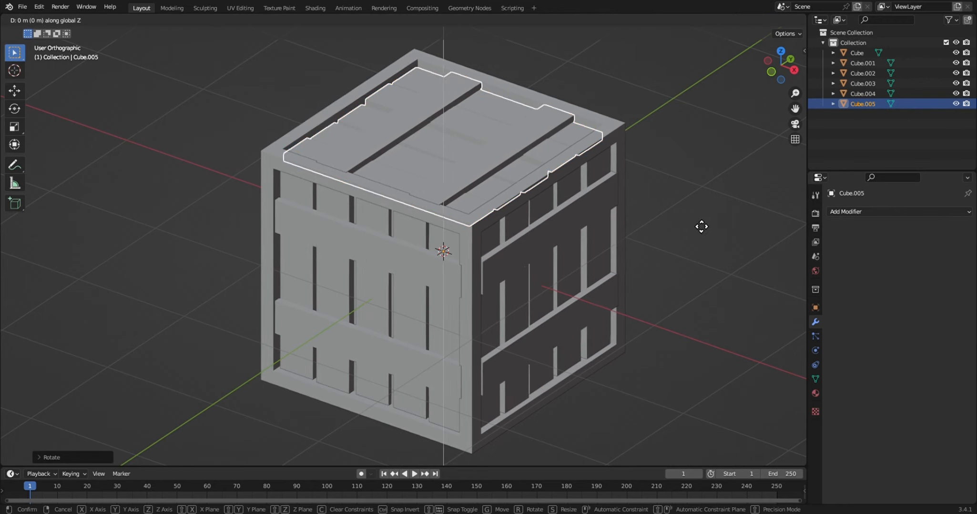
click(697, 212)
click(696, 209)
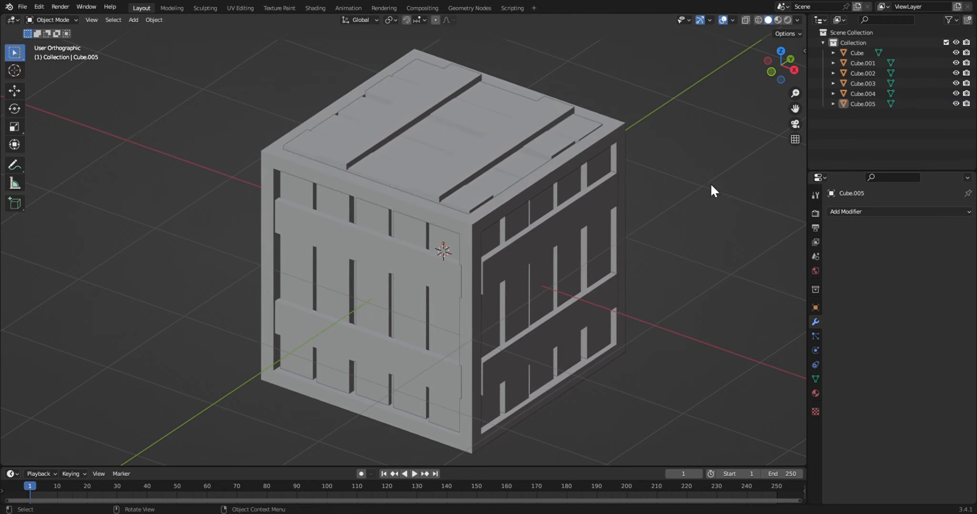
middle_drag(710, 190, 715, 183)
mouse_move(776, 67)
mouse_down()
mouse_move(755, 74)
mouse_move(783, 63)
mouse_move(777, 81)
mouse_up()
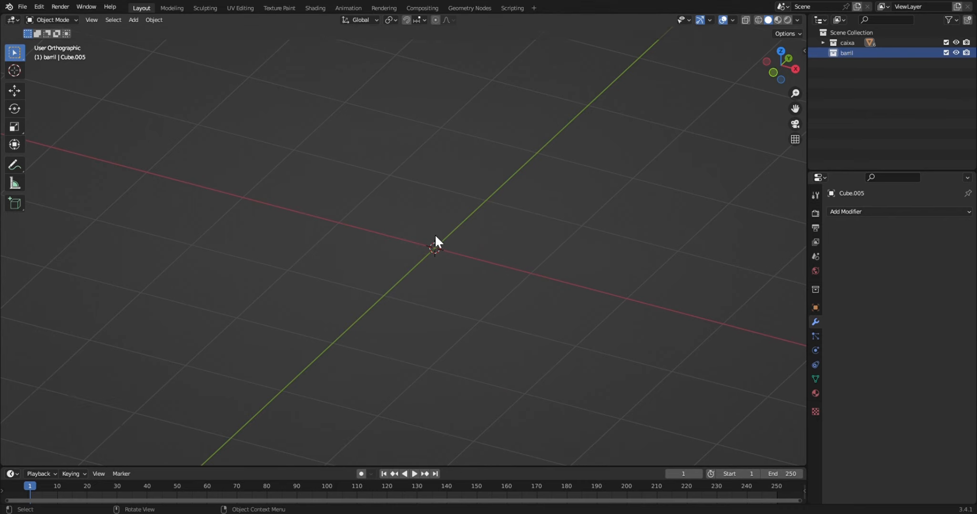
Add a mesh cylinder at the origin in the barril collection with 8 vertices.
key(shift+a)
mouse_move(448, 250)
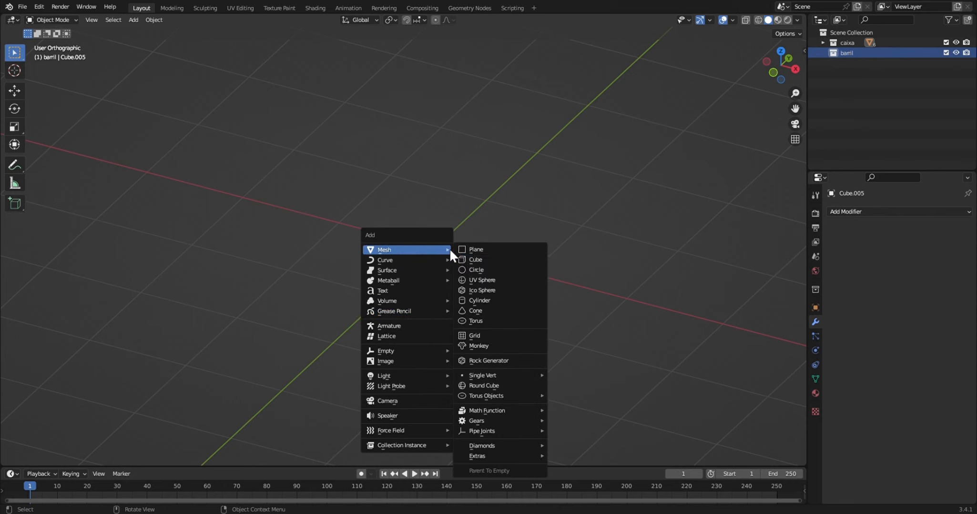
click(472, 301)
click(60, 457)
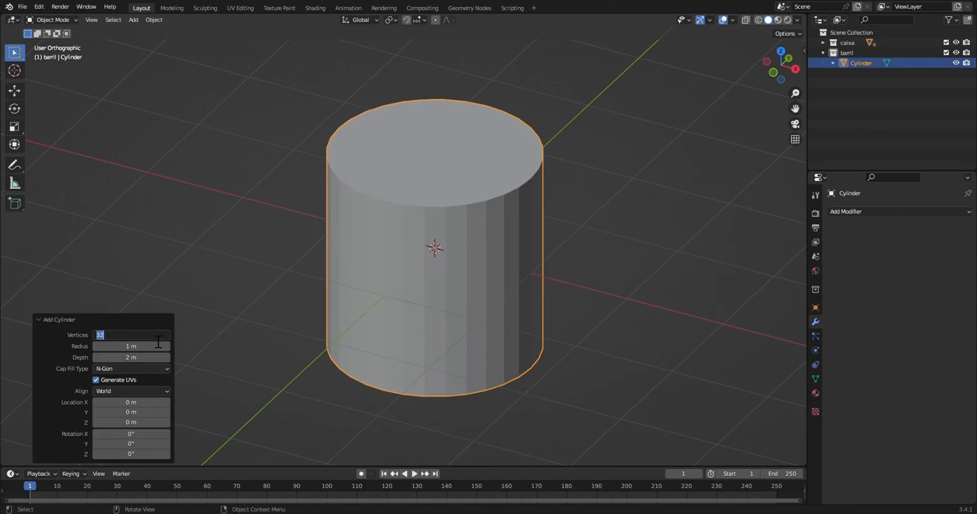
text(8)
key(Return)
click(60, 320)
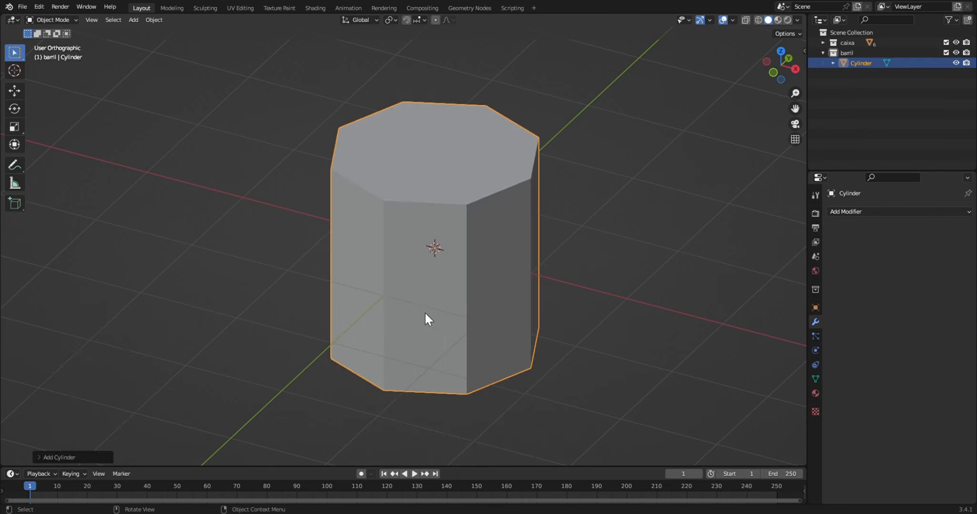
Delete the cylinder's top face in Edit Mode and return to Object Mode.
key(Tab)
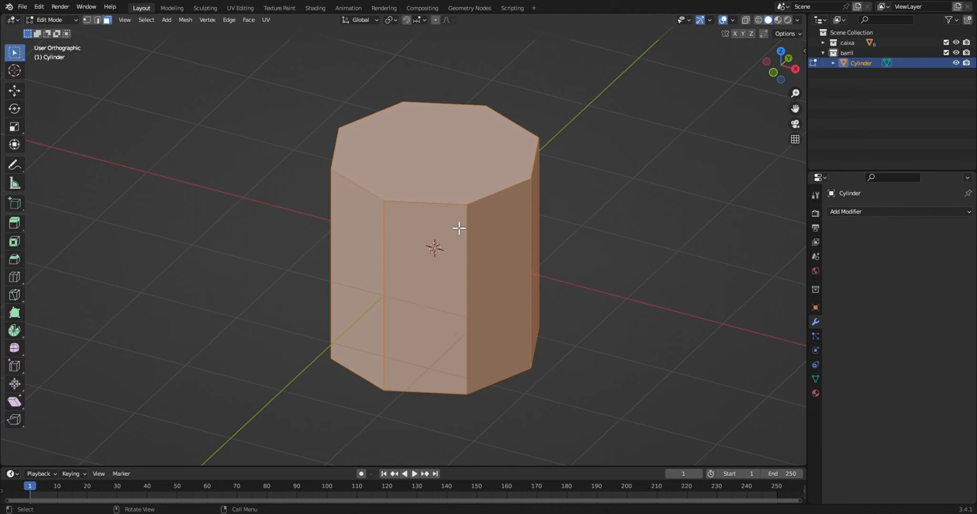
click(452, 175)
key(x)
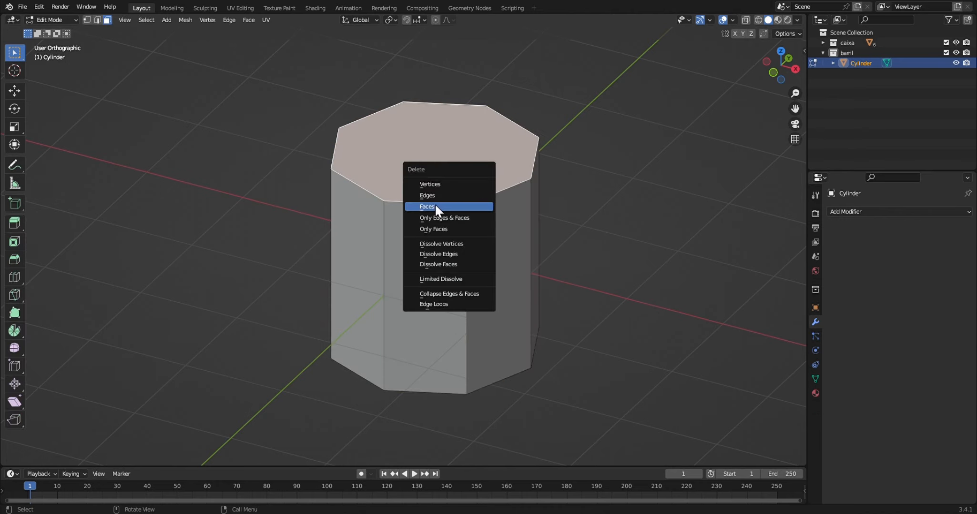
click(434, 203)
key(Tab)
click(839, 210)
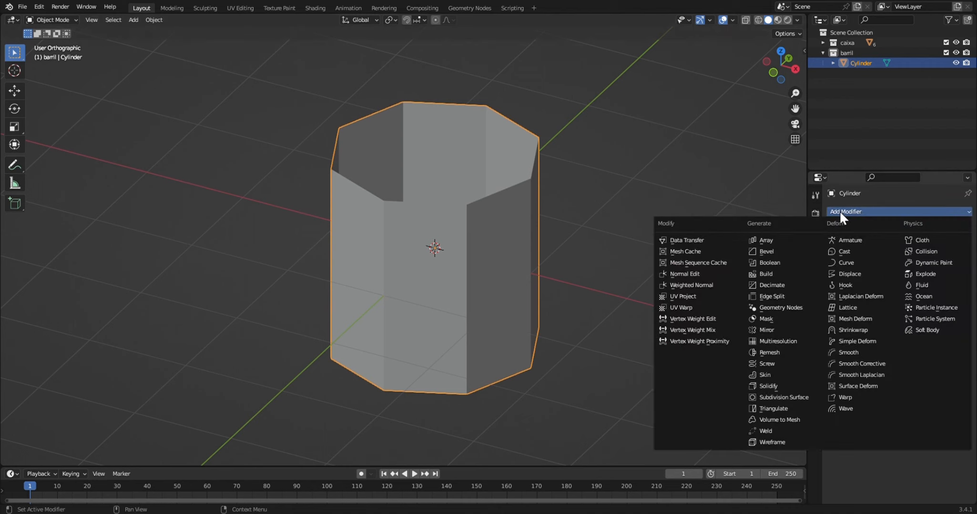
click(839, 210)
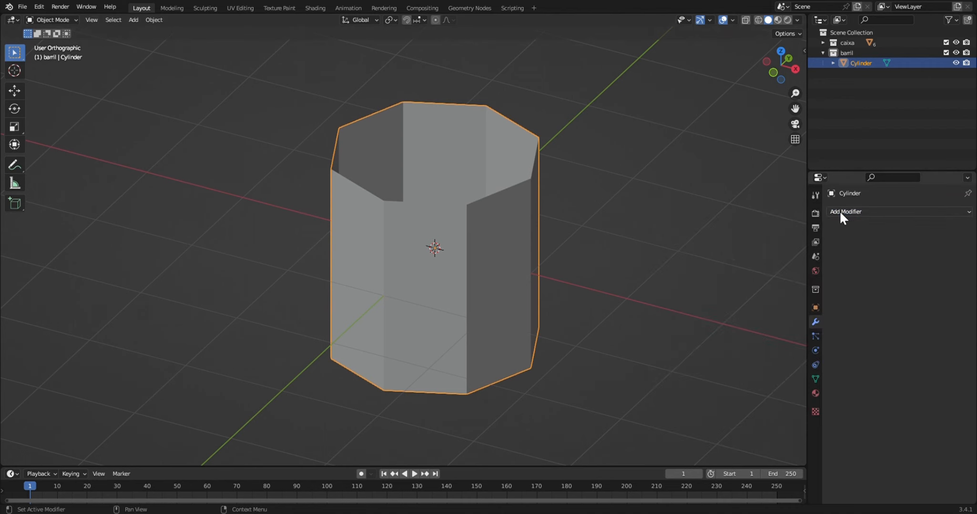
Select all the vertical side edges of the open cylinder and bevel them about 0.016 m wide.
key(Tab)
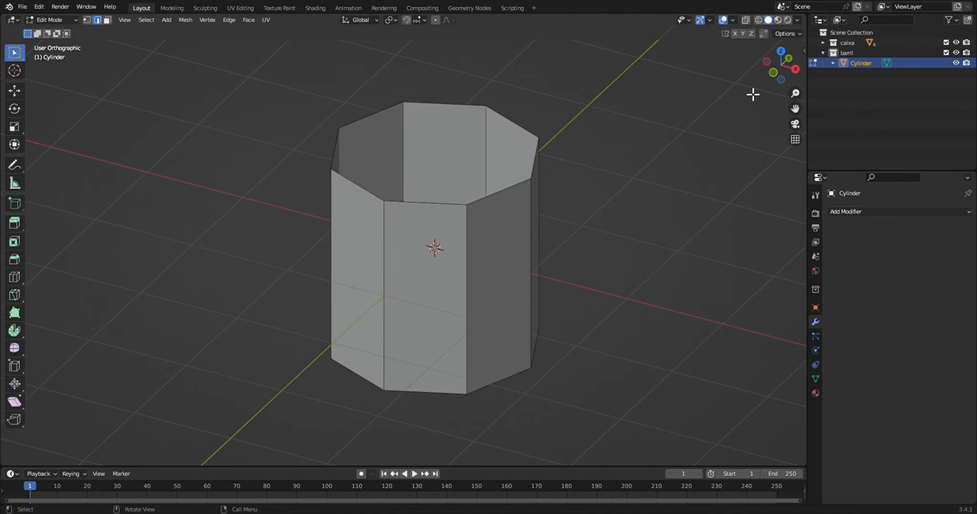
key(KP_1)
key(z)
click(222, 203)
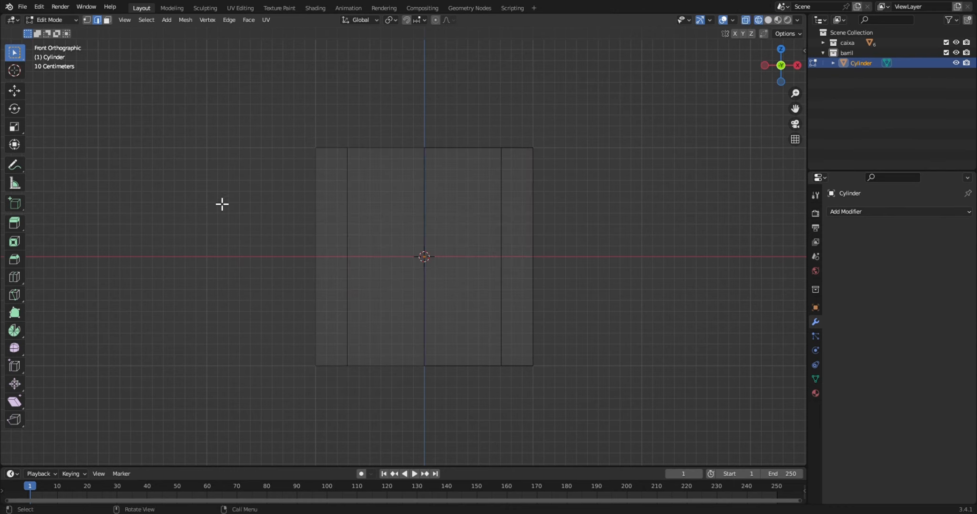
drag(222, 204, 608, 267)
mouse_move(777, 72)
mouse_down()
mouse_move(753, 90)
mouse_move(791, 66)
mouse_up()
key(KP_5)
key(z)
click(715, 138)
drag(795, 109, 758, 110)
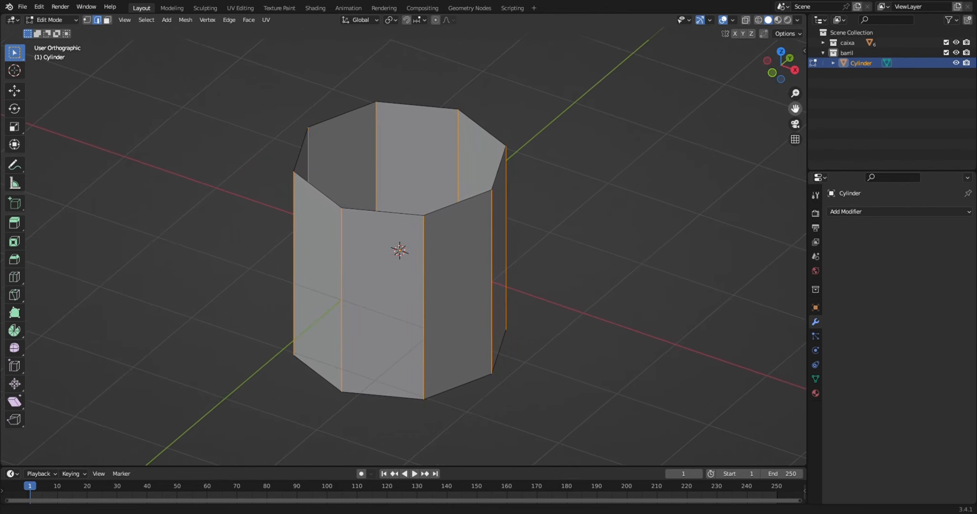
click(888, 212)
key(ctrl+b)
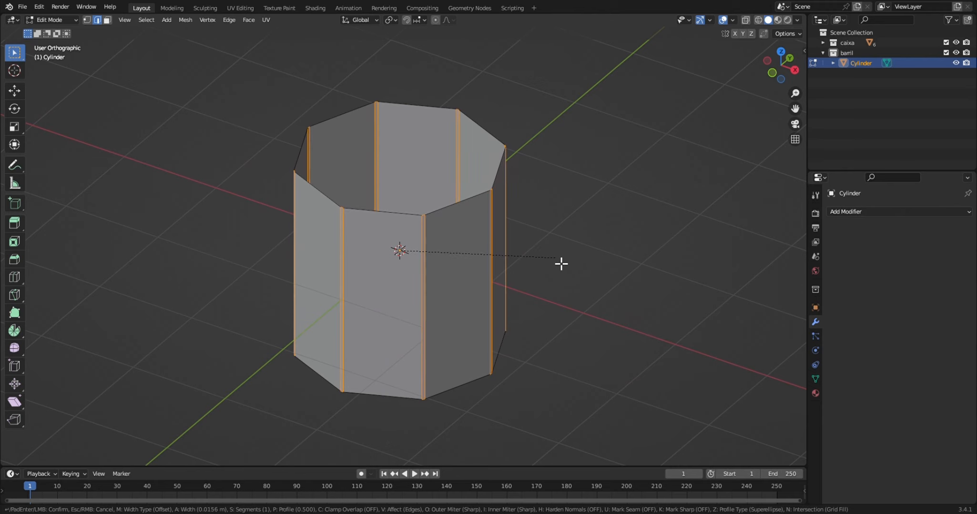
click(561, 264)
Delete the narrow bevel faces to leave gaps between the barrel's planks, and return to Object Mode.
key(x)
click(559, 261)
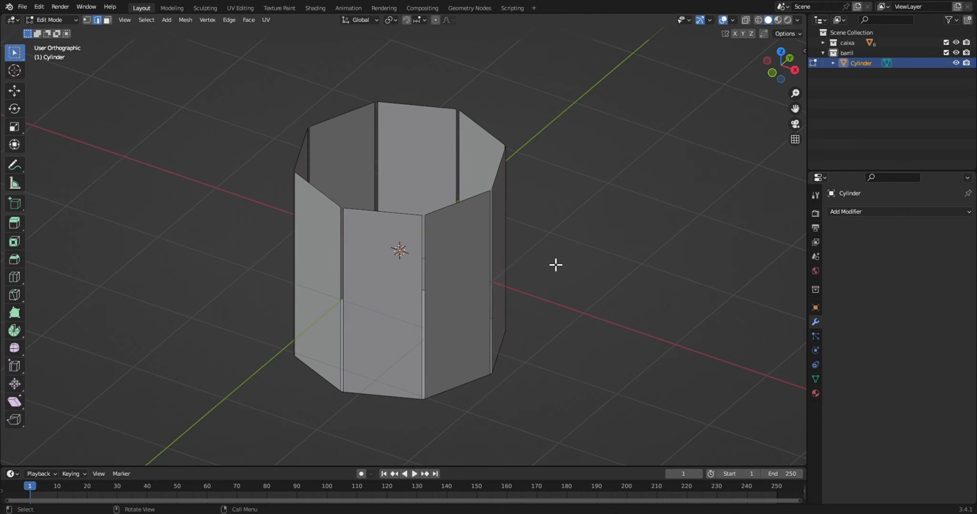
key(Tab)
Add a Solidify modifier to the barrel with 0.051 m thickness and Even Thickness enabled, and apply it.
click(833, 216)
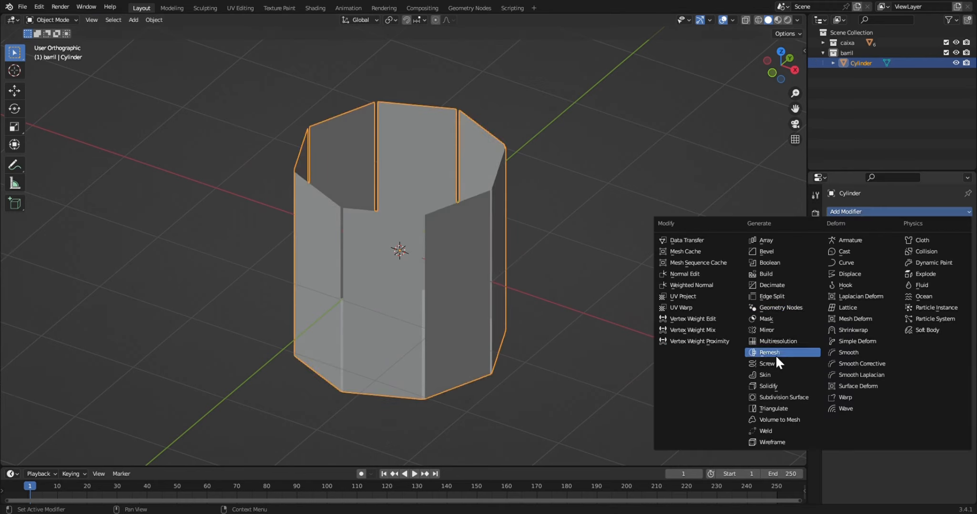
click(772, 384)
drag(921, 260, 950, 260)
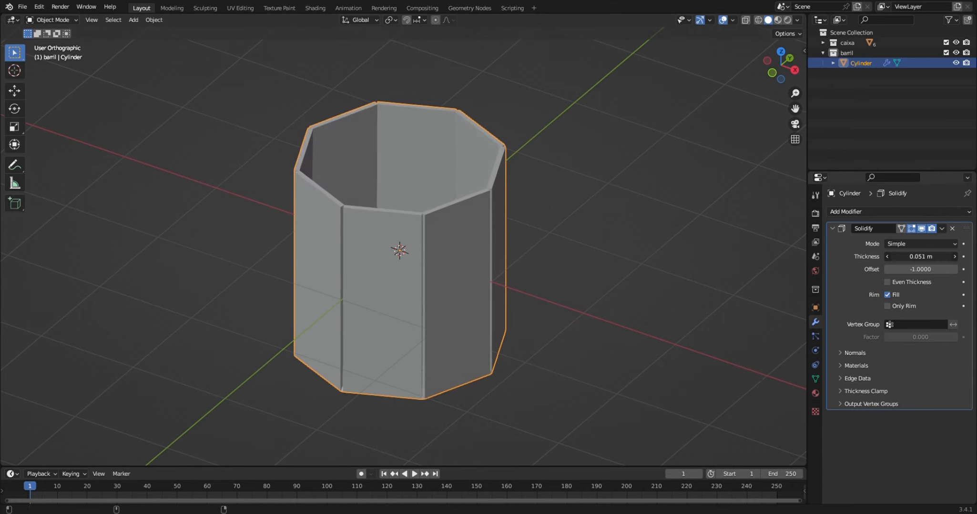
drag(950, 260, 948, 260)
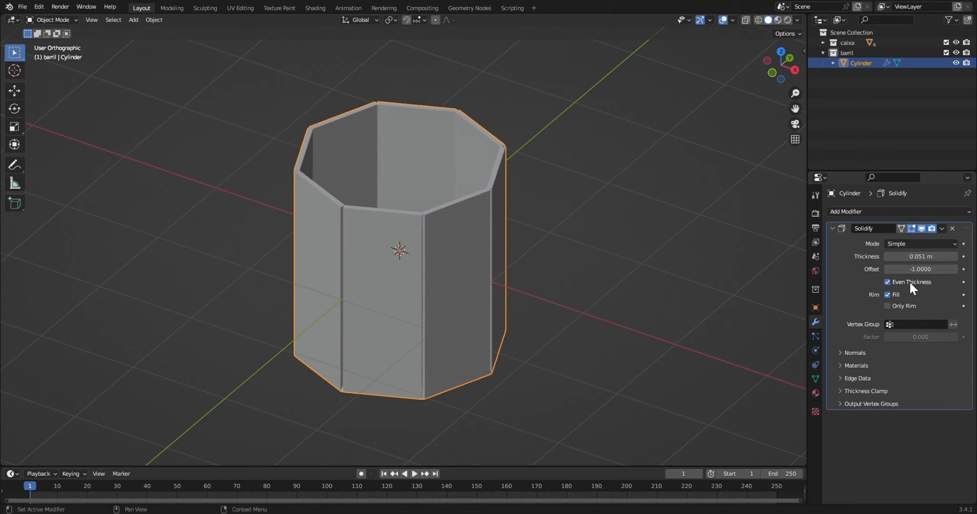
click(941, 229)
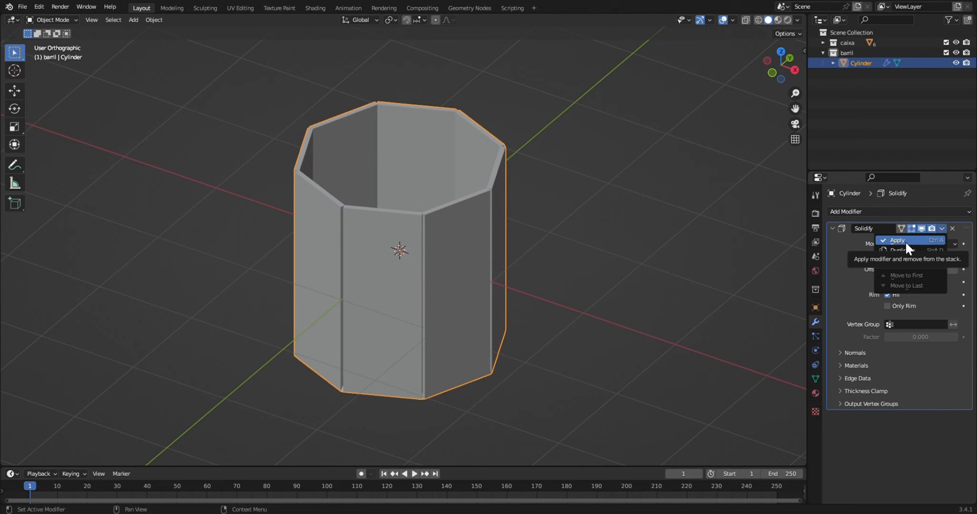
click(902, 241)
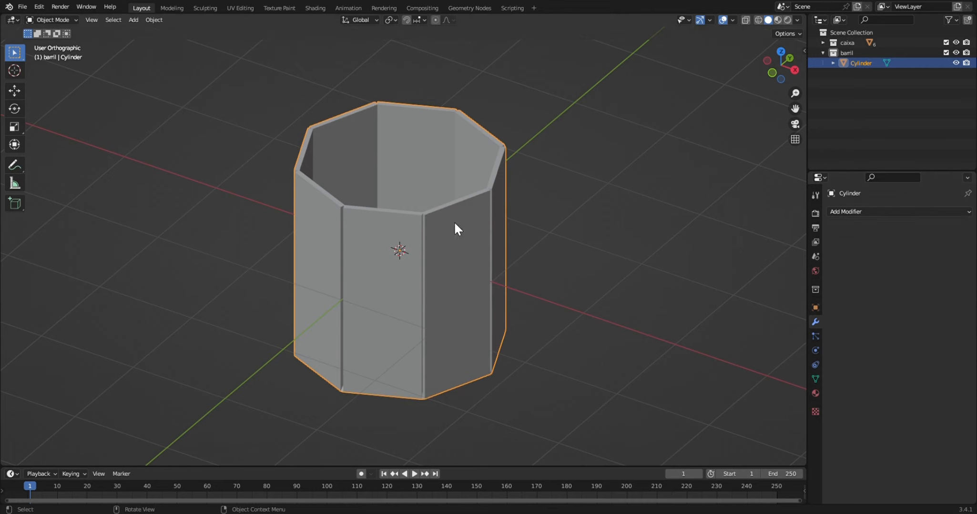
key(Tab)
key(ctrl+r)
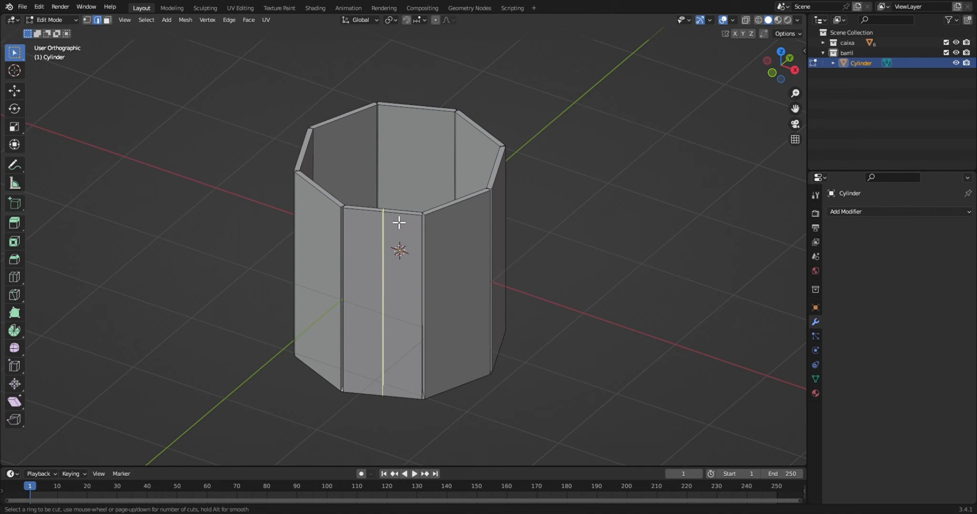
key(Escape)
key(Tab)
Add a second eight-sided cylinder inside the barrel and flatten it along Z into a hoop-height disc.
key(shift+a)
mouse_move(528, 255)
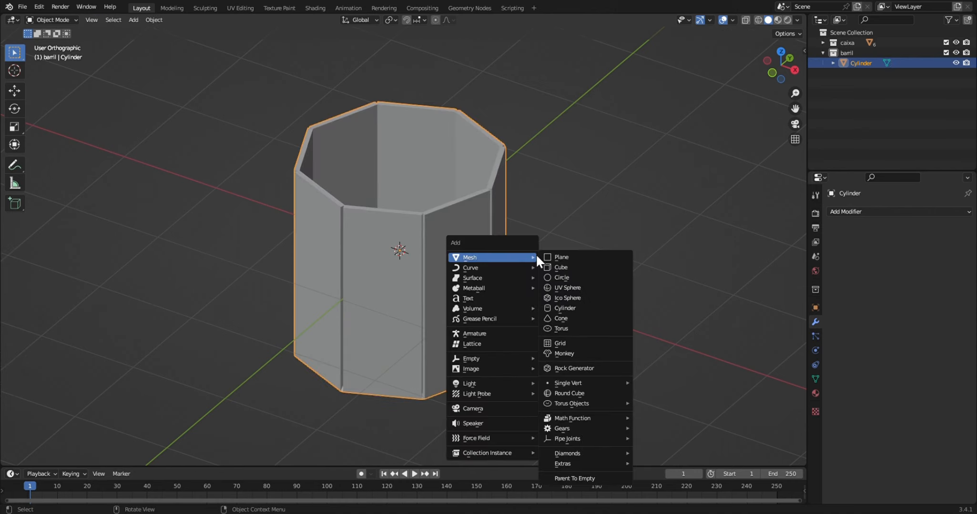
click(562, 302)
key(s)
key(z)
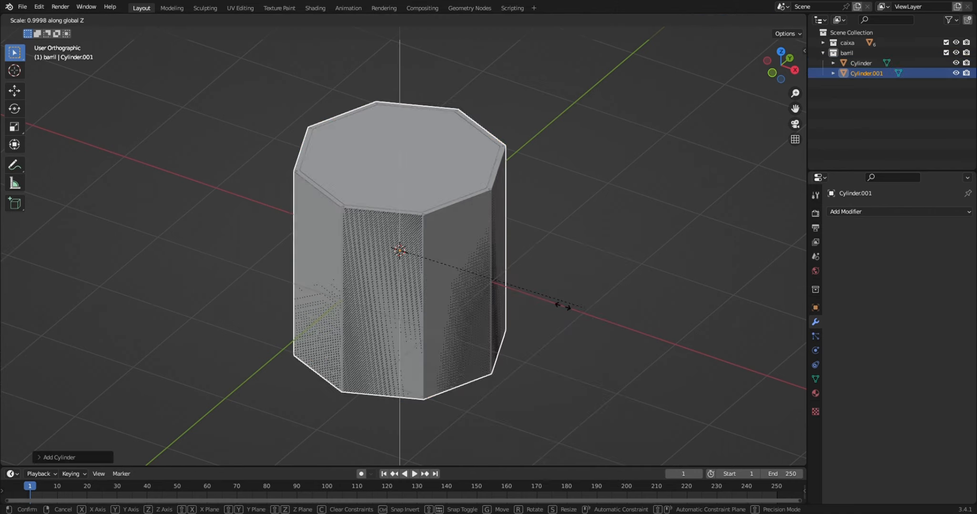
click(407, 277)
Scale the flattened disc up by about 1.08 and move it up about 0.5 m along Z.
key(s)
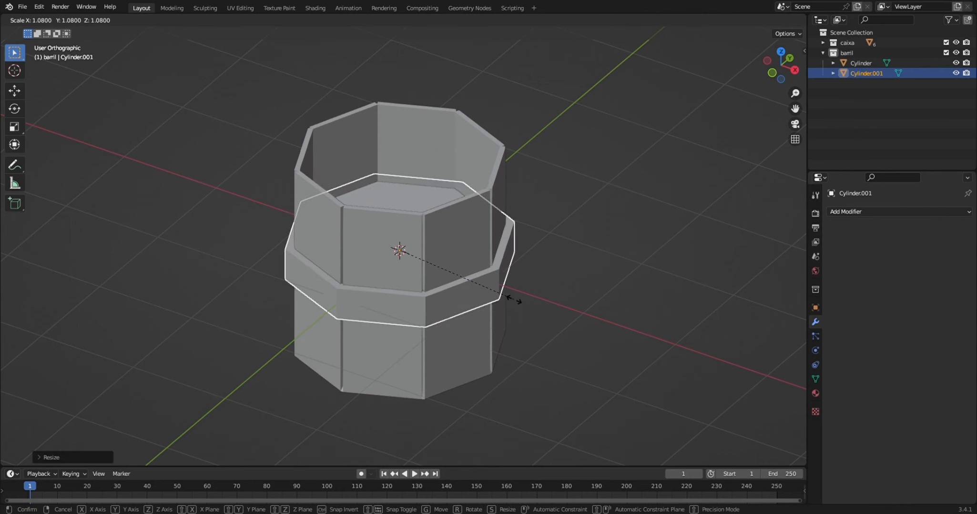
click(511, 299)
key(g)
key(z)
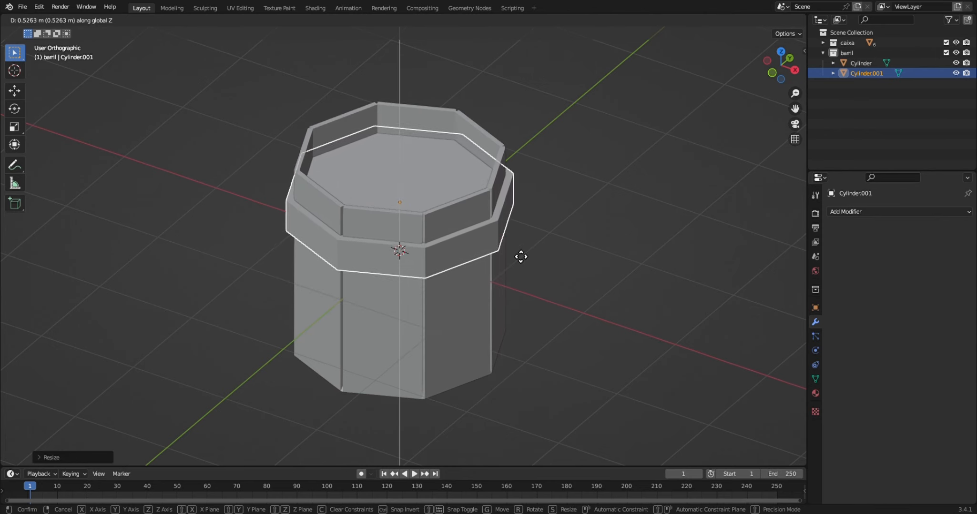
click(522, 256)
Select the disc's top and bottom faces and inset them by about 0.05 m.
key(Tab)
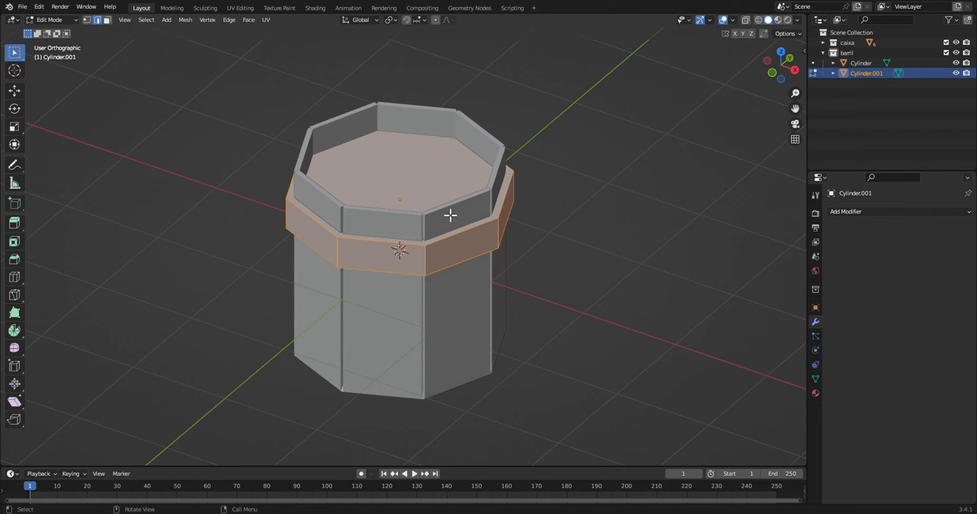
key(3)
click(425, 200)
drag(779, 59, 582, 139)
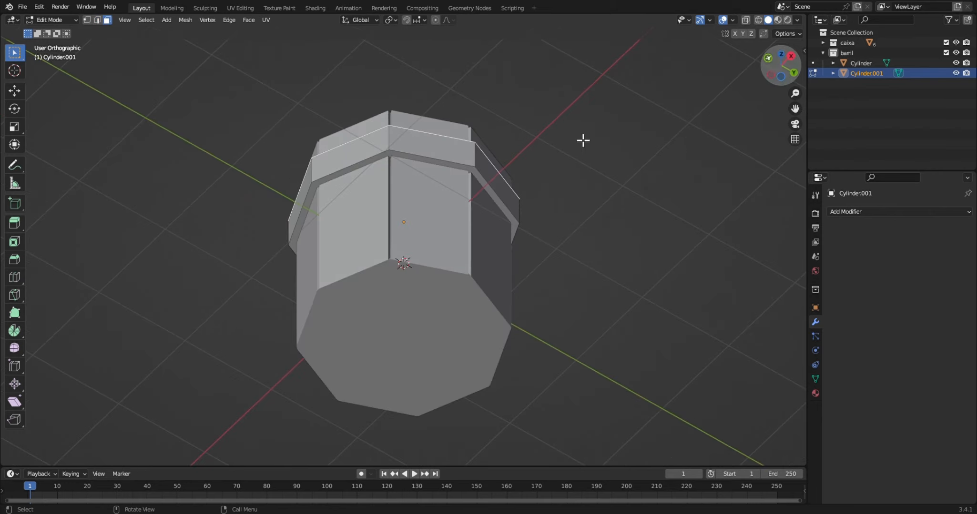
click(468, 182)
drag(782, 63, 680, 163)
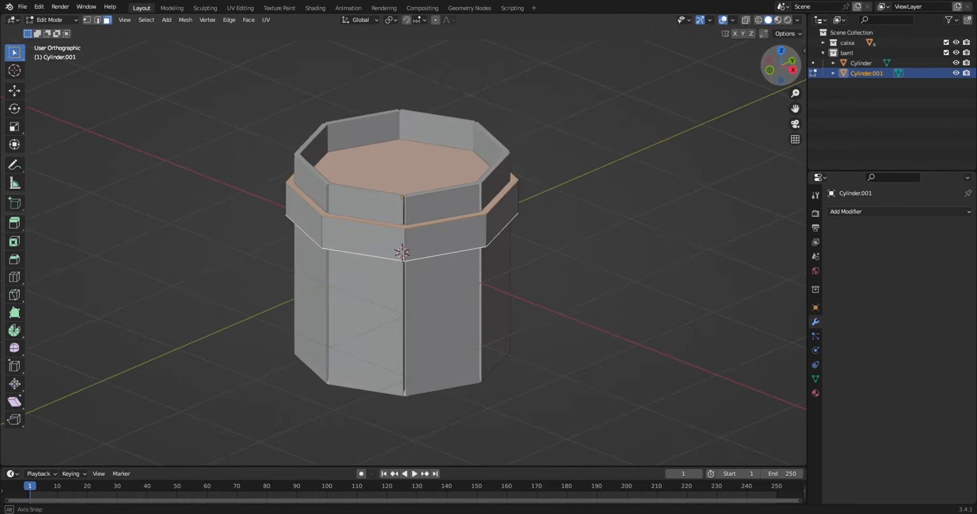
key(i)
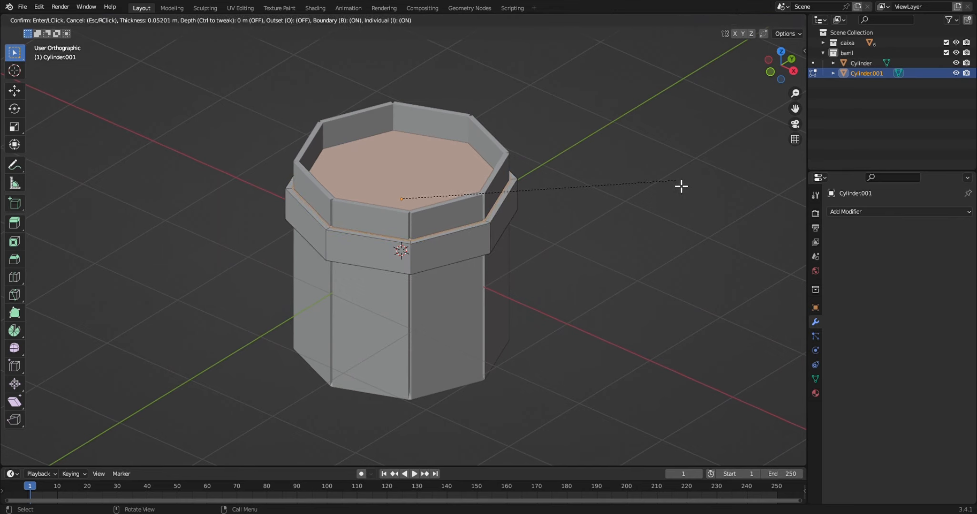
click(674, 189)
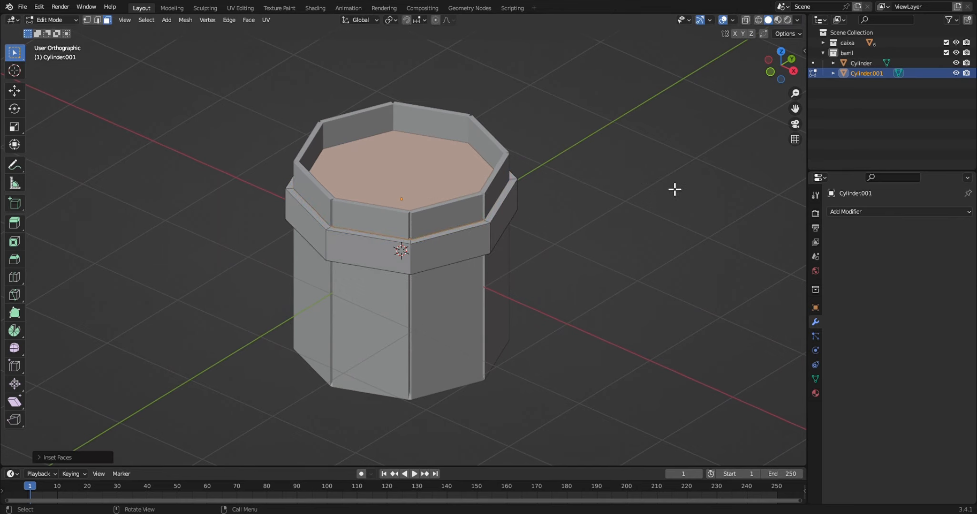
Delete the disc's inset top and bottom faces to form an open hoop, and deselect it in Object Mode.
key(x)
click(667, 183)
key(Tab)
click(635, 160)
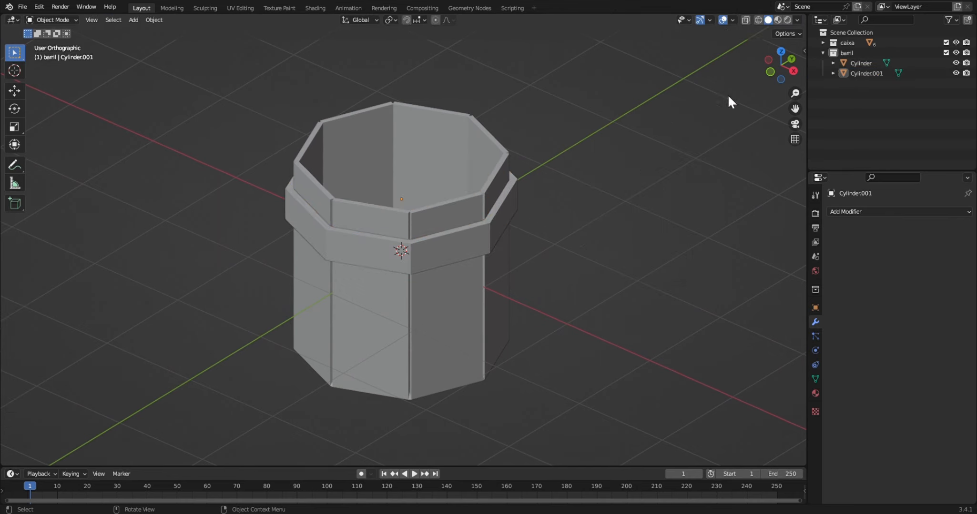
Duplicate the hoop's geometry within its mesh and move the copy down along Z to near the barrel's base.
click(467, 234)
key(Tab)
key(a)
key(g)
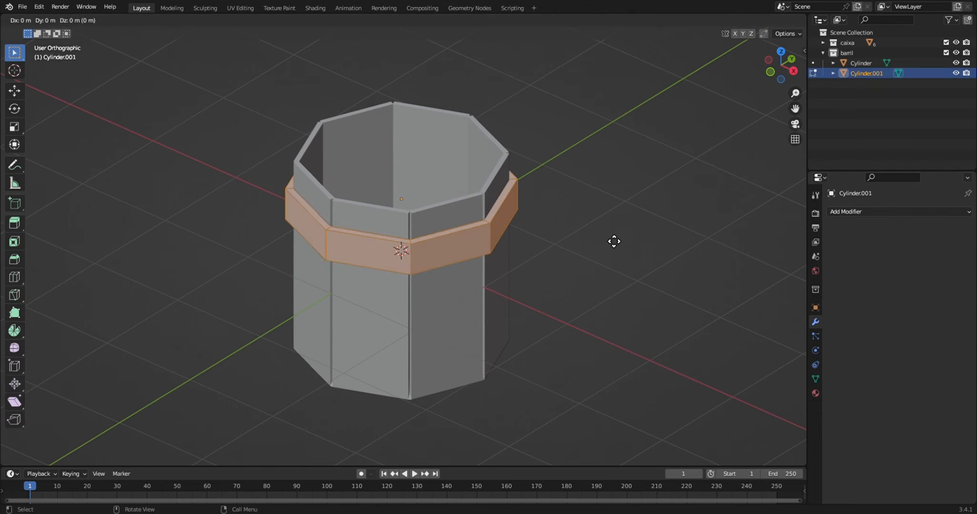
key(z)
click(626, 342)
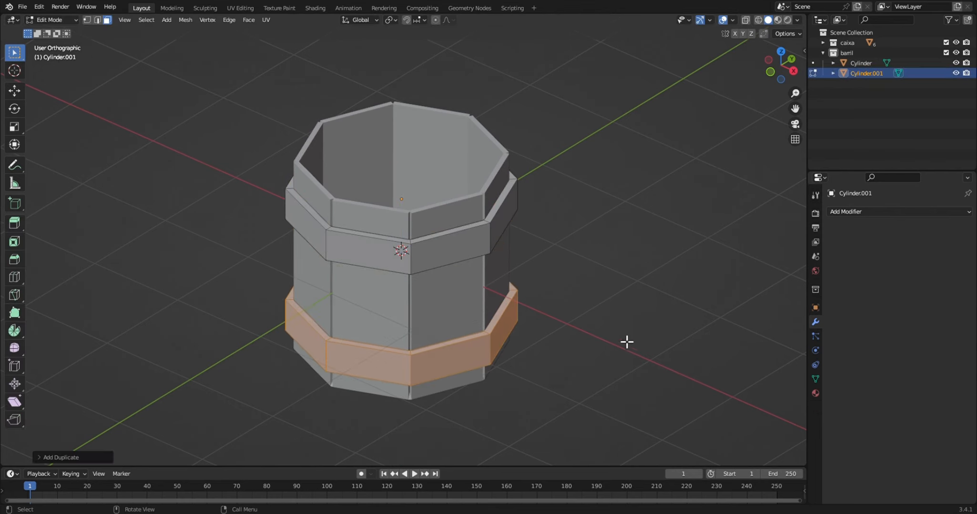
click(597, 270)
key(Tab)
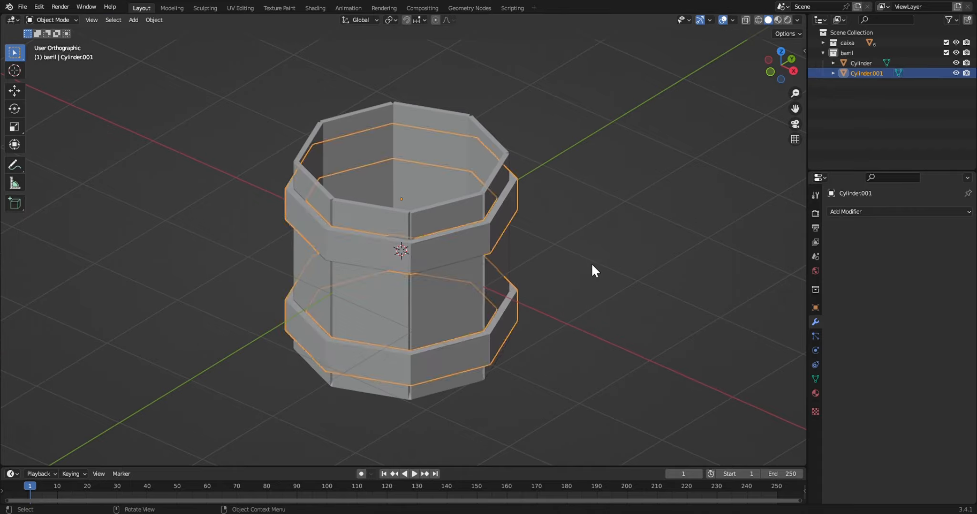
click(592, 266)
mouse_move(780, 66)
mouse_down()
mouse_move(753, 66)
mouse_move(705, 39)
mouse_move(762, 21)
mouse_move(800, 53)
mouse_move(805, 90)
mouse_move(761, 50)
mouse_move(812, 45)
mouse_move(769, 66)
mouse_move(774, 73)
mouse_up()
click(723, 20)
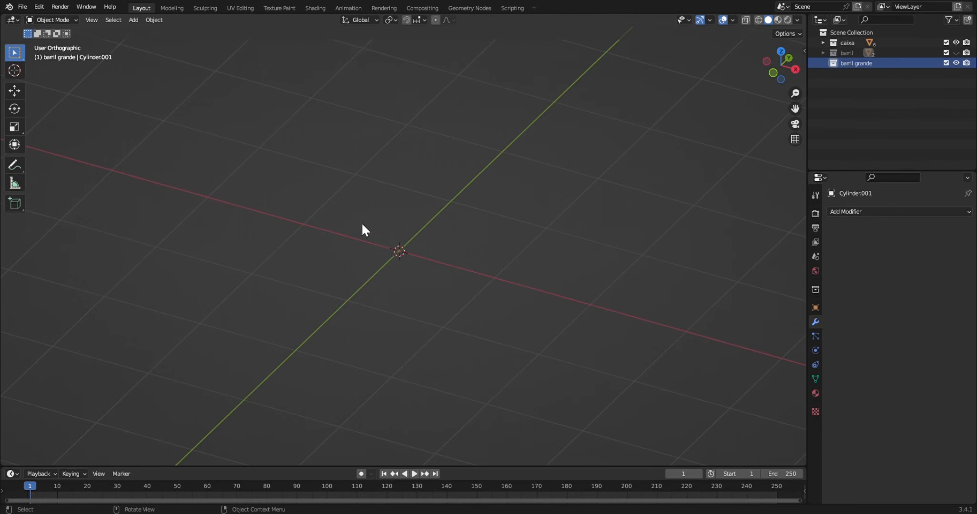
Add an eight-sided cylinder in the barril grande collection and enter Edit Mode on it.
key(shift+a)
mouse_move(382, 224)
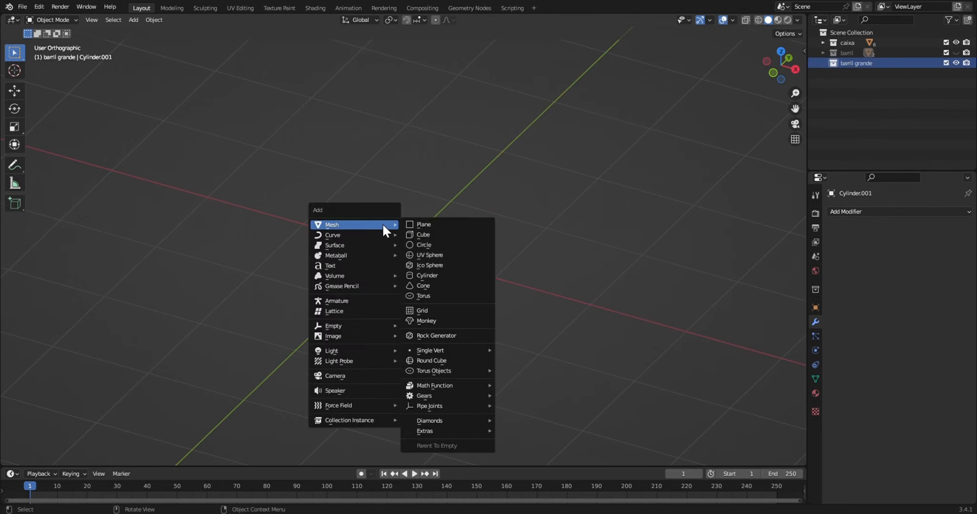
click(427, 275)
key(Tab)
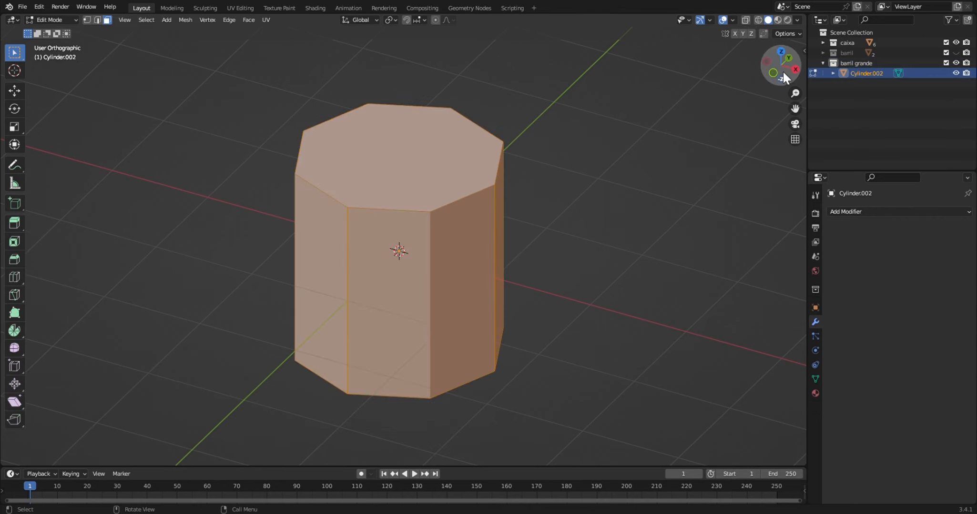
Add two evenly spaced horizontal loop cuts around the cylinder in wireframe front view.
drag(783, 73, 783, 68)
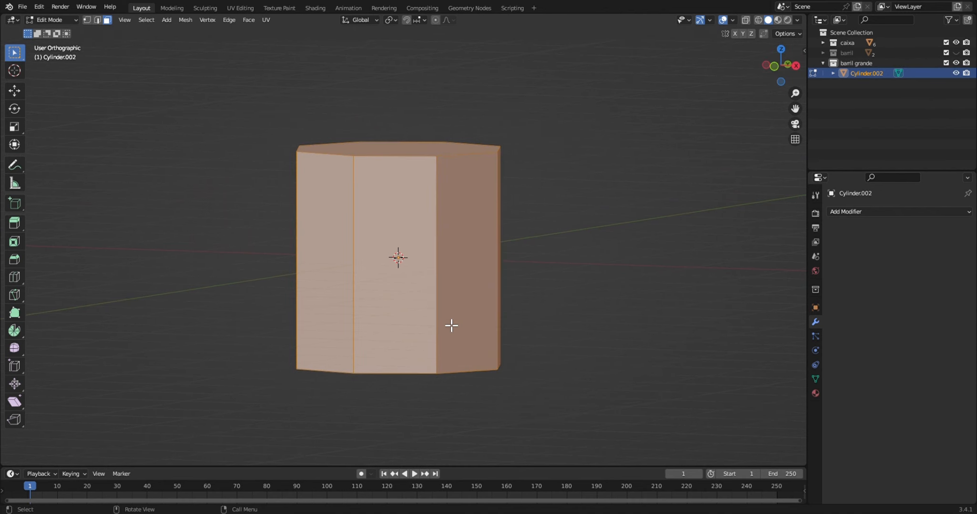
key(1)
key(KP_1)
key(z)
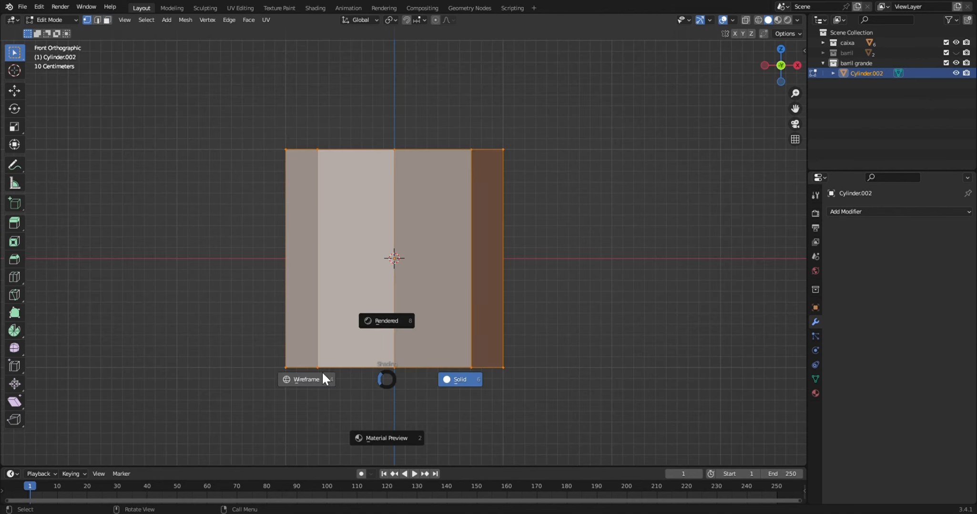
click(322, 375)
key(ctrl+r)
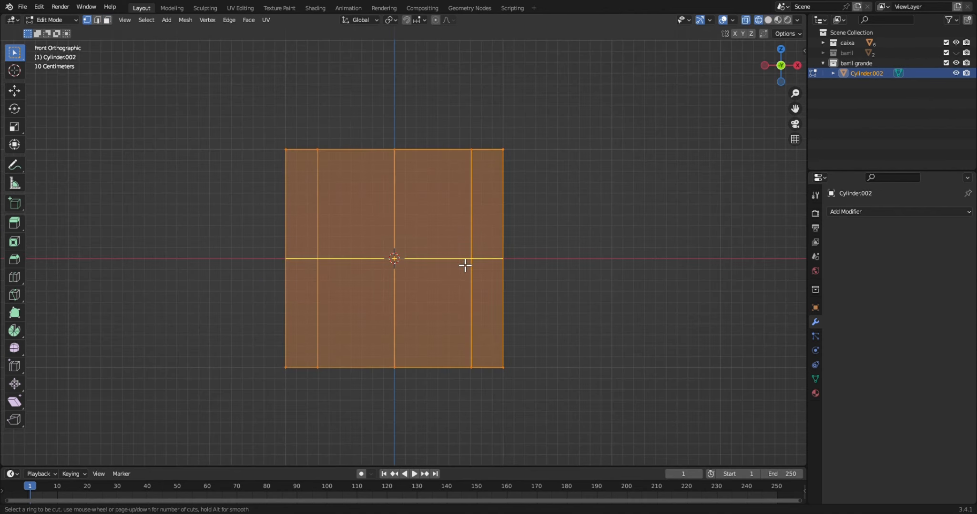
scroll(465, 265, up, 1)
click(465, 266)
right_click(434, 290)
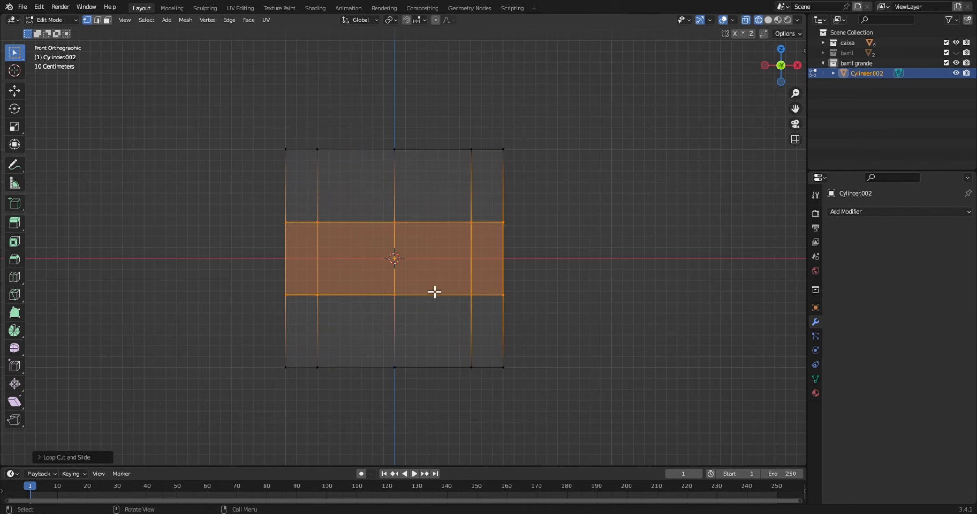
Slide the lower edge loop down and the upper edge loop up, each about halfway toward its nearest end.
drag(259, 275, 560, 329)
key(g)
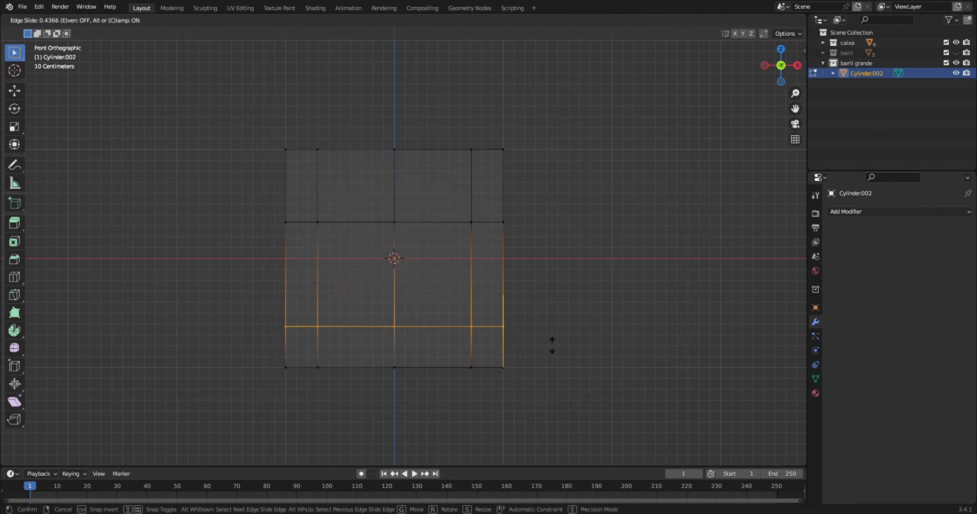
click(551, 342)
drag(258, 194, 571, 275)
key(g)
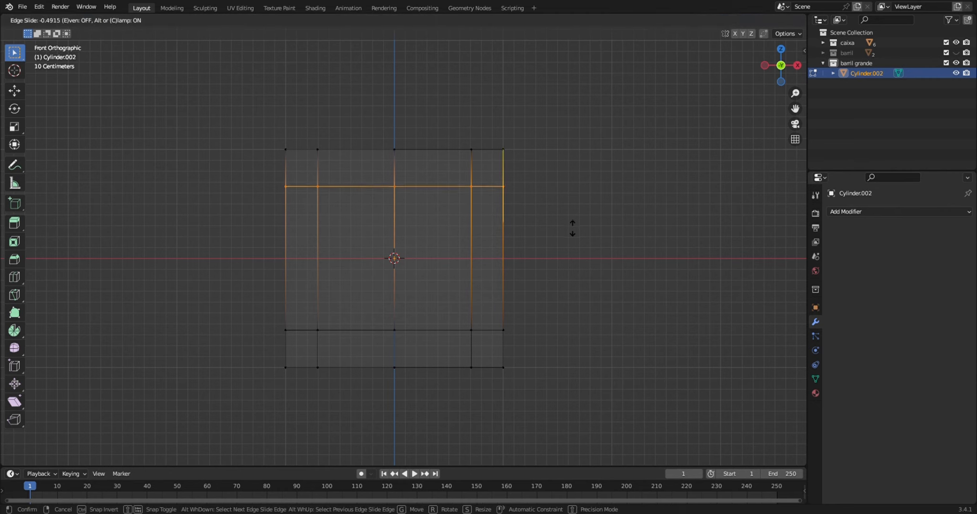
click(570, 224)
Scale the bottom rim inward to about 0.9 and the top rim inward to about 0.87.
drag(254, 350, 533, 410)
key(s)
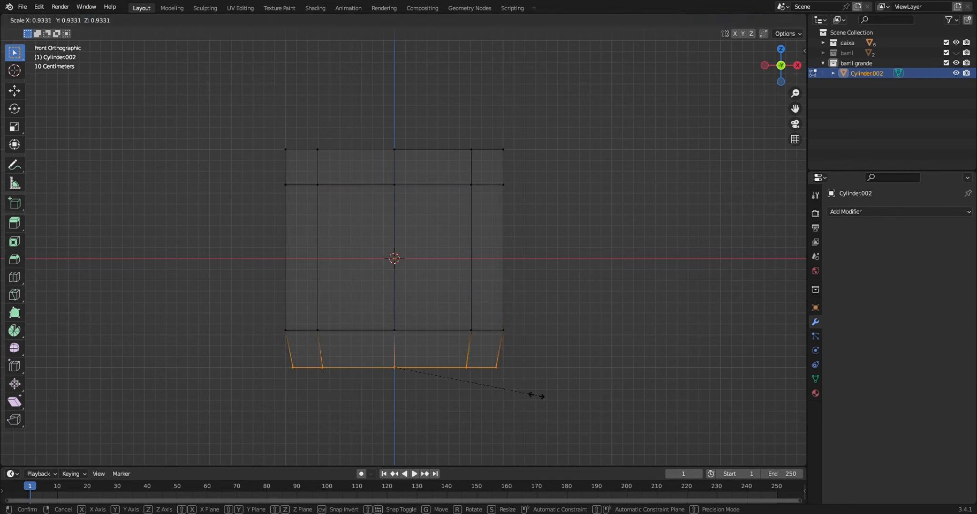
click(539, 401)
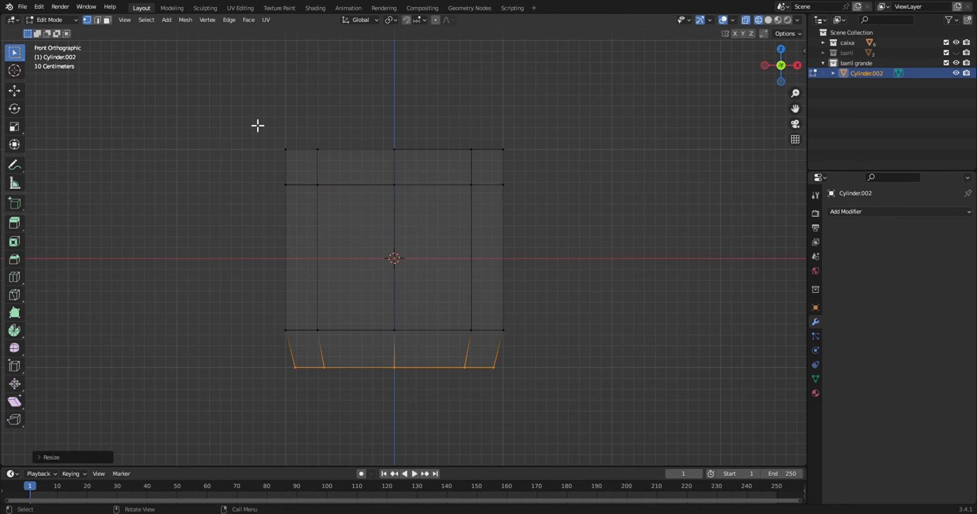
drag(251, 118, 533, 171)
key(s)
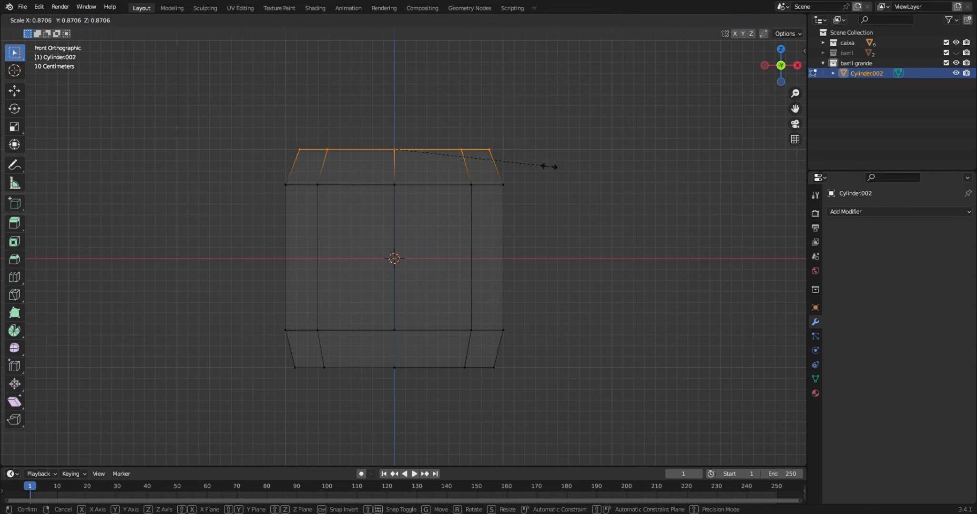
click(547, 166)
Add a loop cut around the barrel's middle and scale it slightly outward, then view the barrel solid in Object Mode.
key(ctrl+r)
click(473, 266)
right_click(473, 266)
key(s)
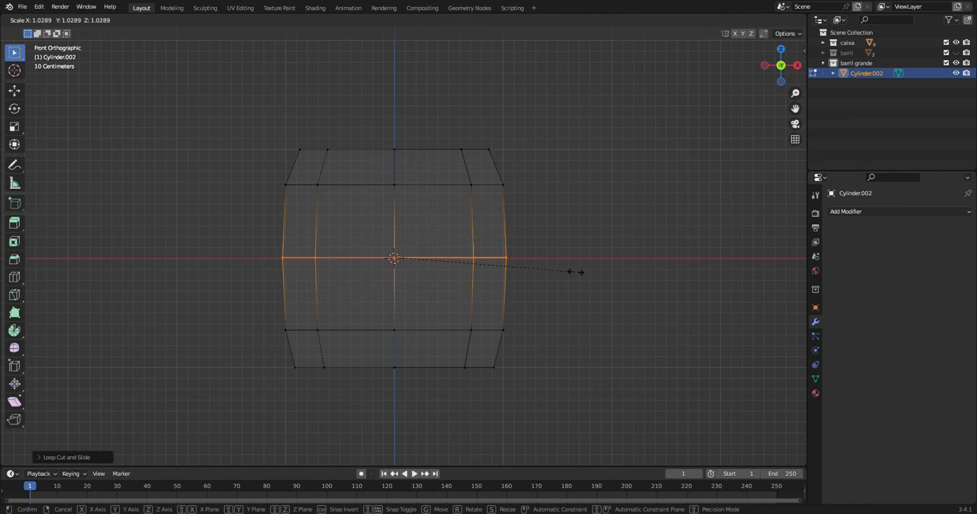
click(581, 277)
key(z)
click(664, 250)
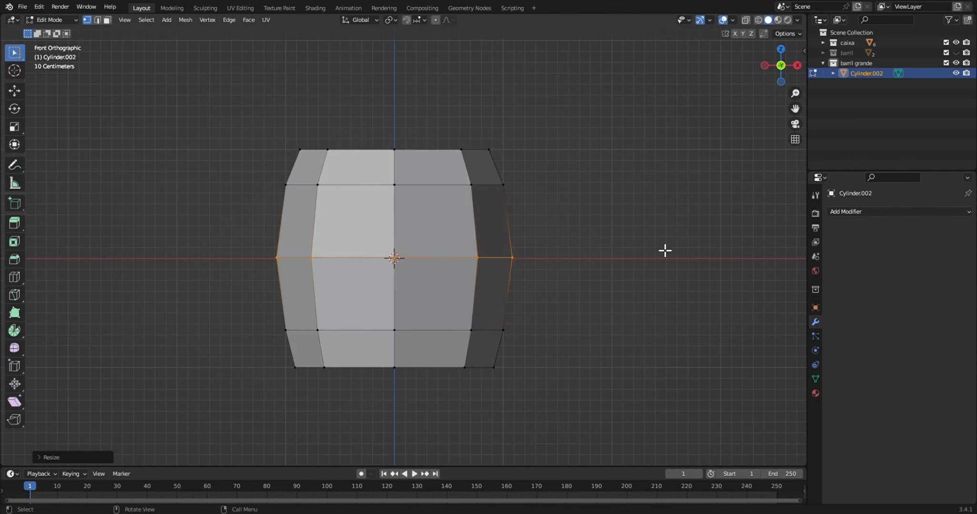
drag(784, 65, 754, 96)
key(KP_5)
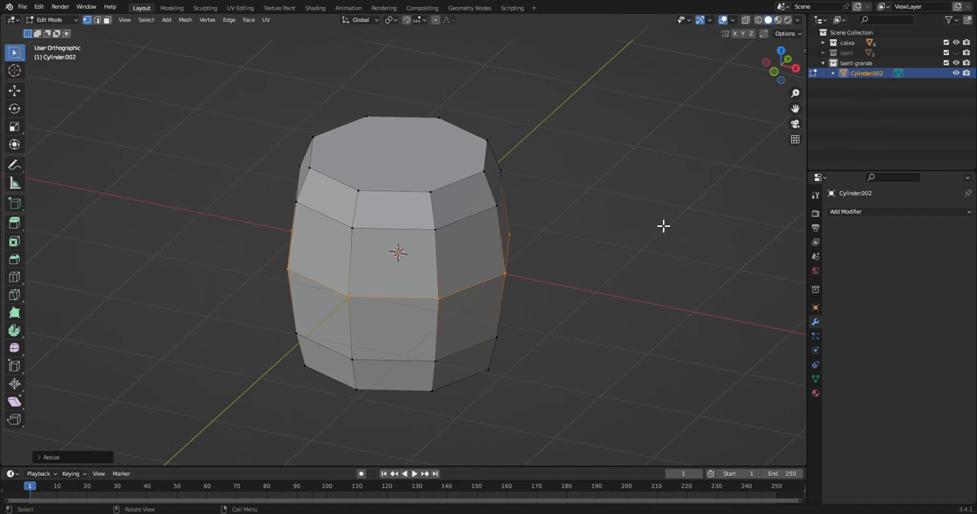
key(Tab)
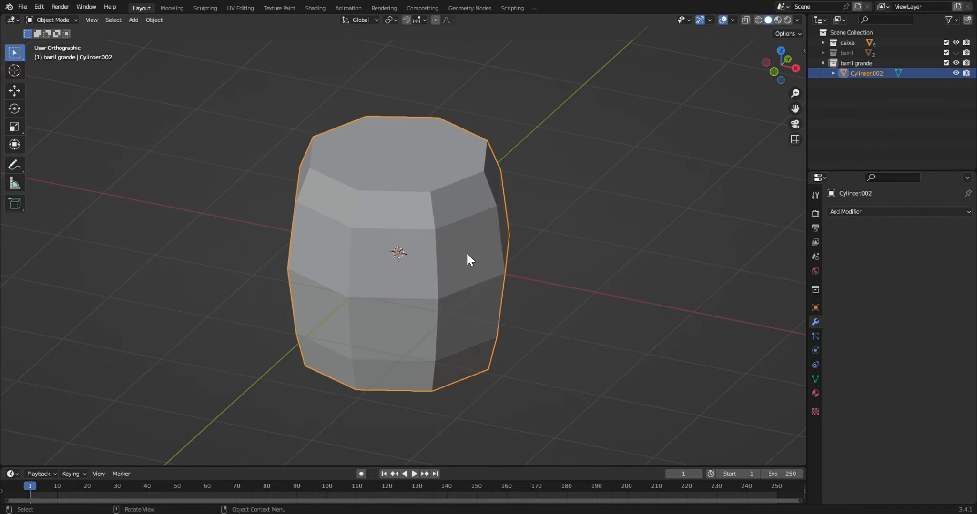
Select all the barrel's vertical edges in Edit Mode and bevel them by about 0.03 m.
key(Tab)
key(2)
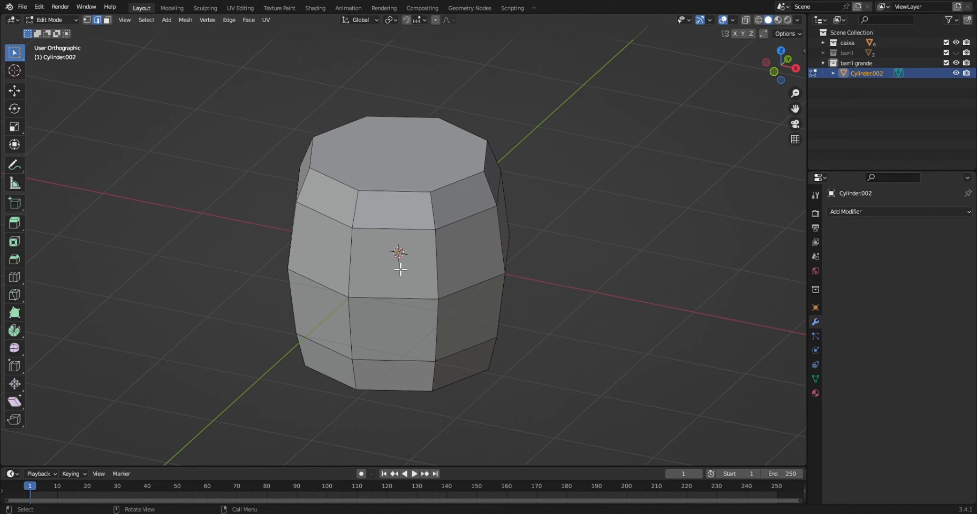
key(KP_1)
key(alt+z)
drag(272, 167, 523, 182)
shift+drag(257, 212, 592, 258)
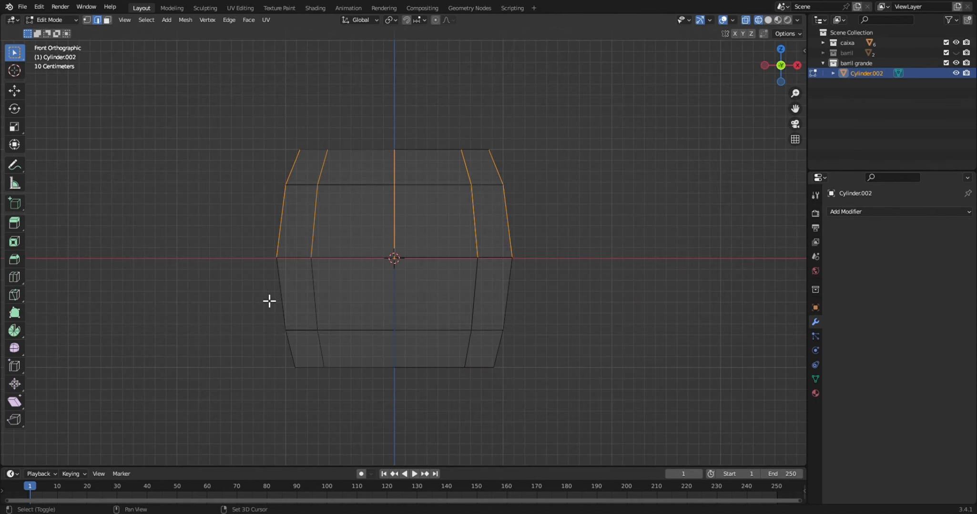
shift+drag(248, 280, 603, 329)
shift+drag(283, 346, 526, 361)
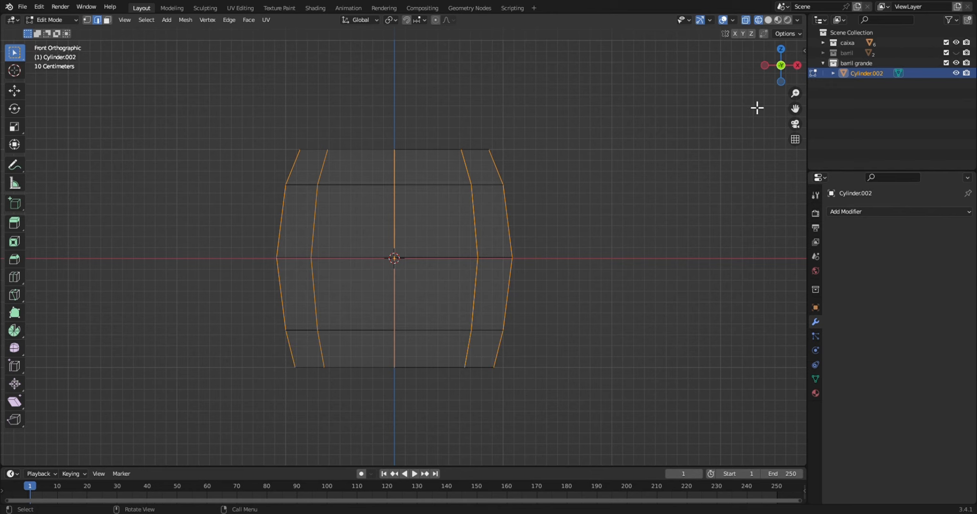
middle_drag(756, 107, 772, 119)
drag(775, 68, 763, 82)
key(z)
click(715, 198)
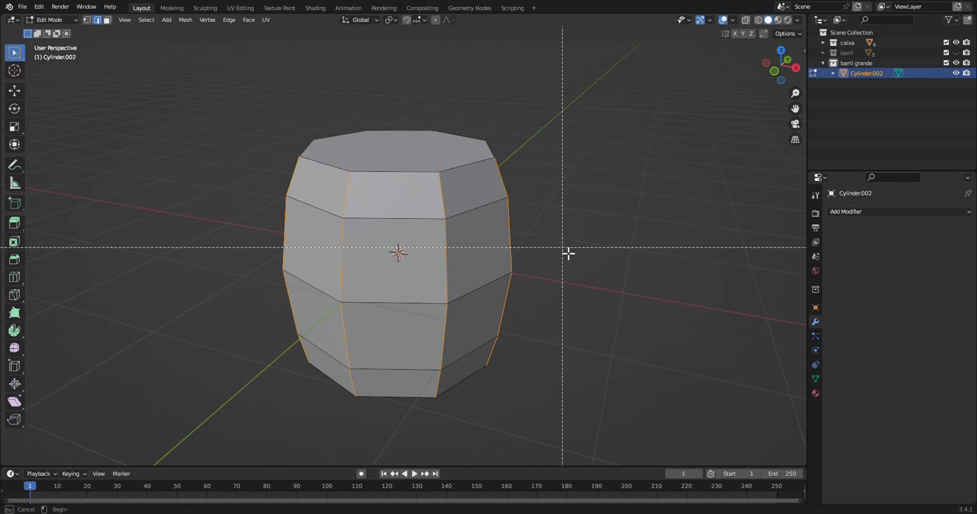
key(ctrl+b)
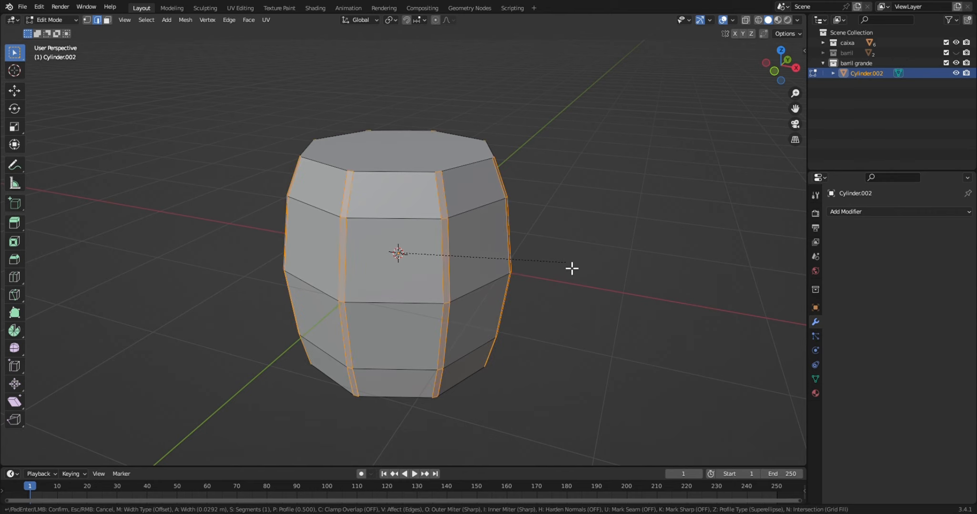
click(566, 269)
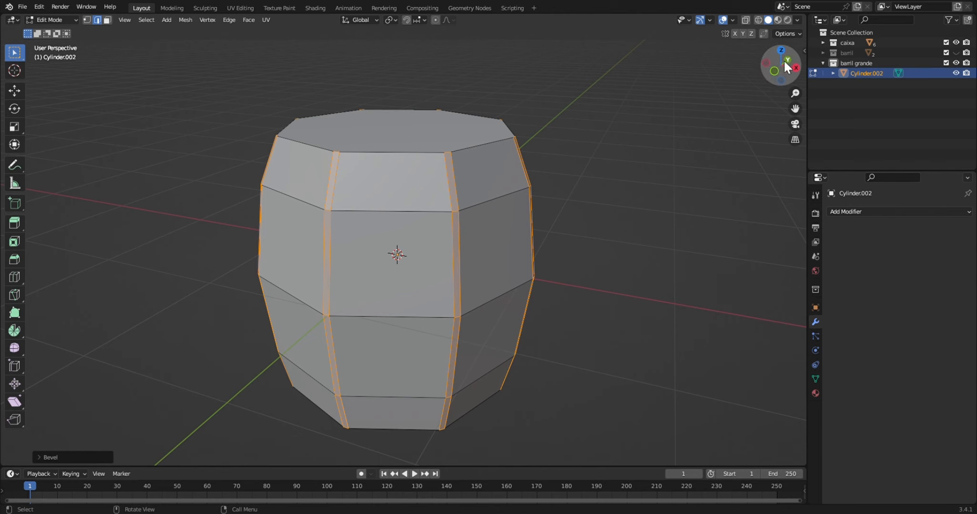
Delete the narrow bevel faces between the staves and the barrel's top face, and return to Object Mode.
drag(779, 66, 762, 77)
key(x)
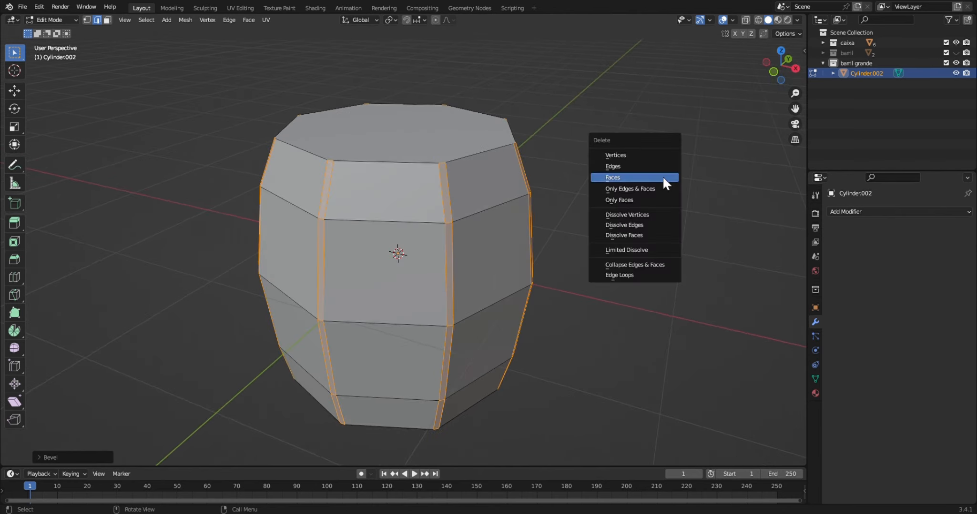
click(664, 178)
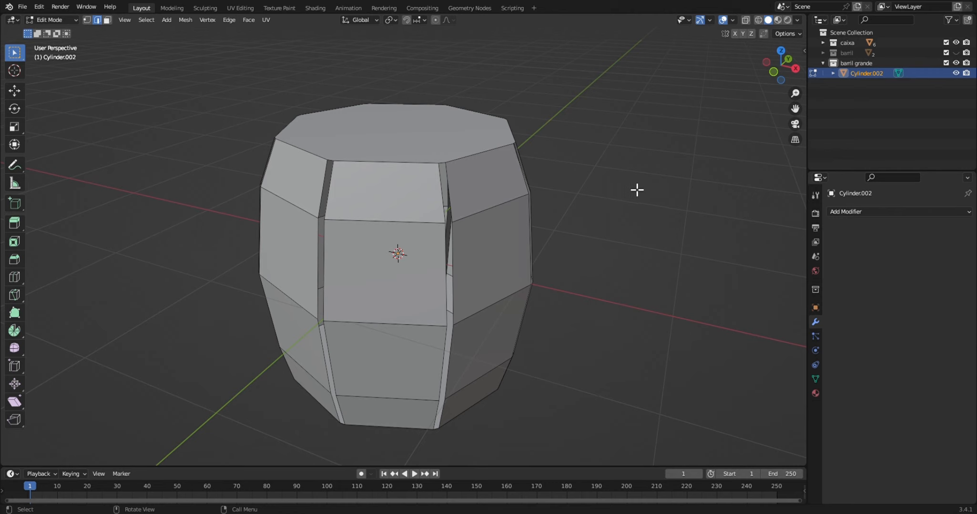
key(3)
click(438, 145)
key(x)
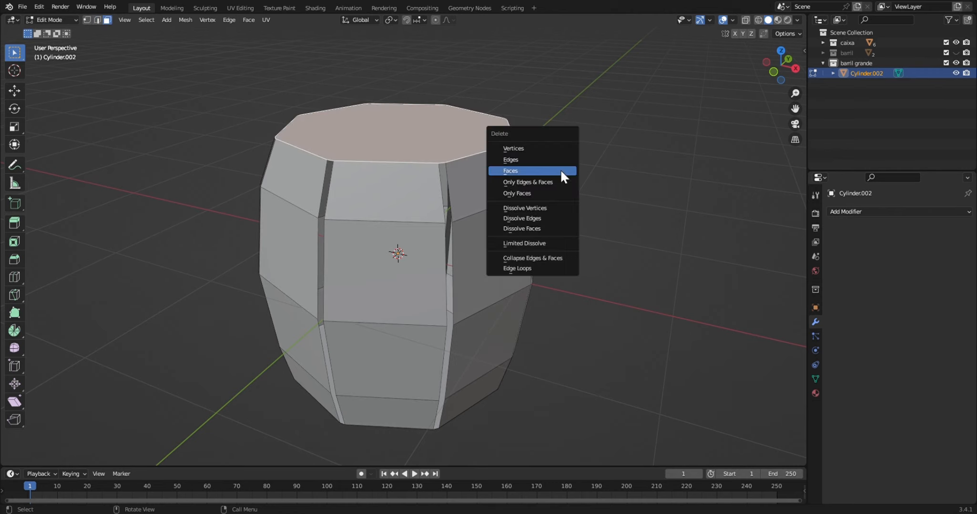
click(567, 177)
key(Tab)
Add a Solidify modifier to the staves with Even Thickness enabled and a thickness of 0.065 m.
click(863, 212)
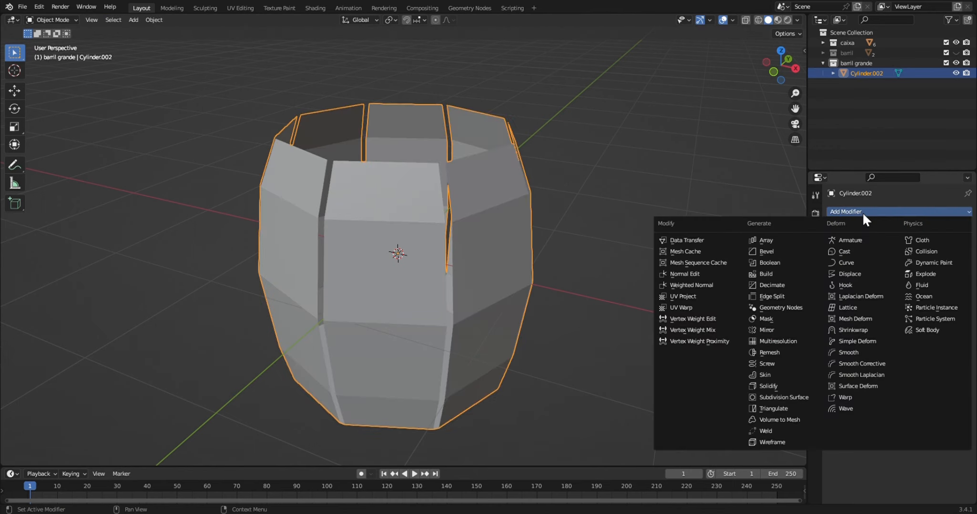
click(767, 386)
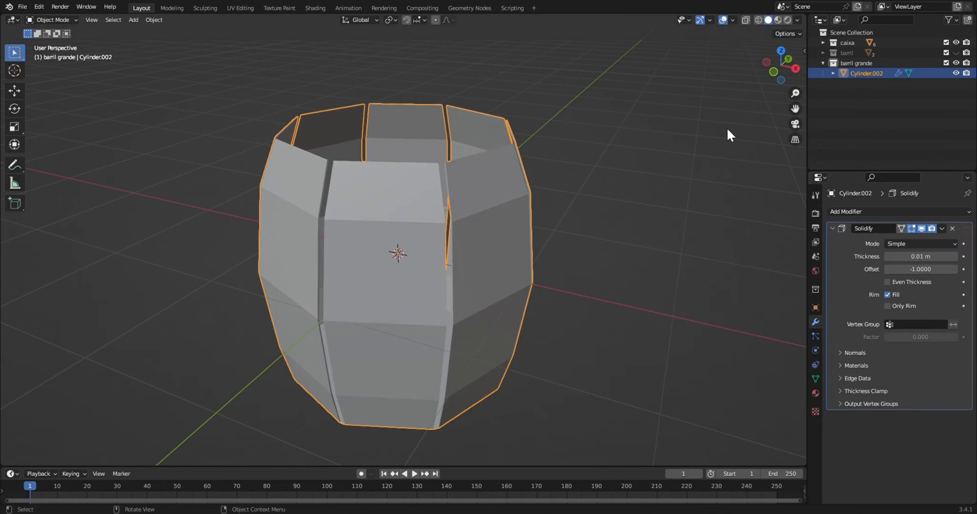
drag(780, 63, 794, 89)
click(888, 281)
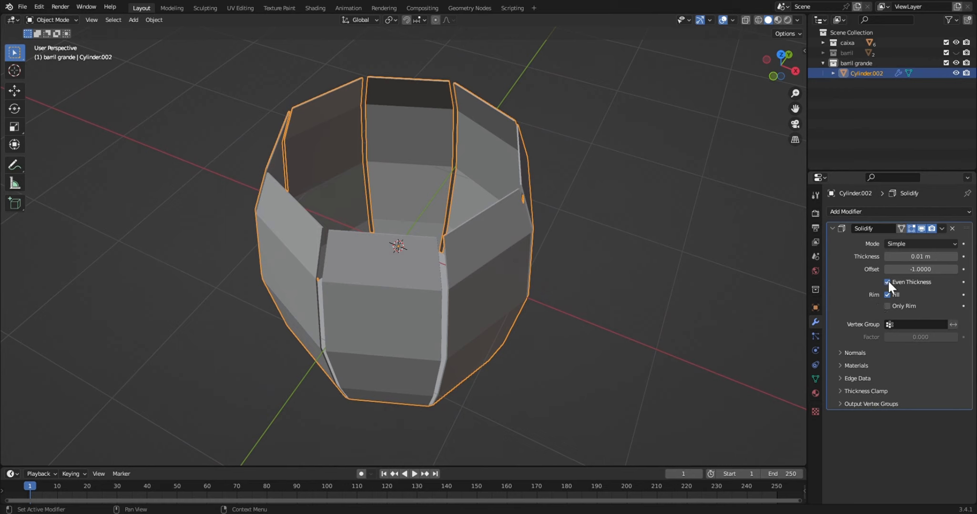
drag(920, 257, 956, 257)
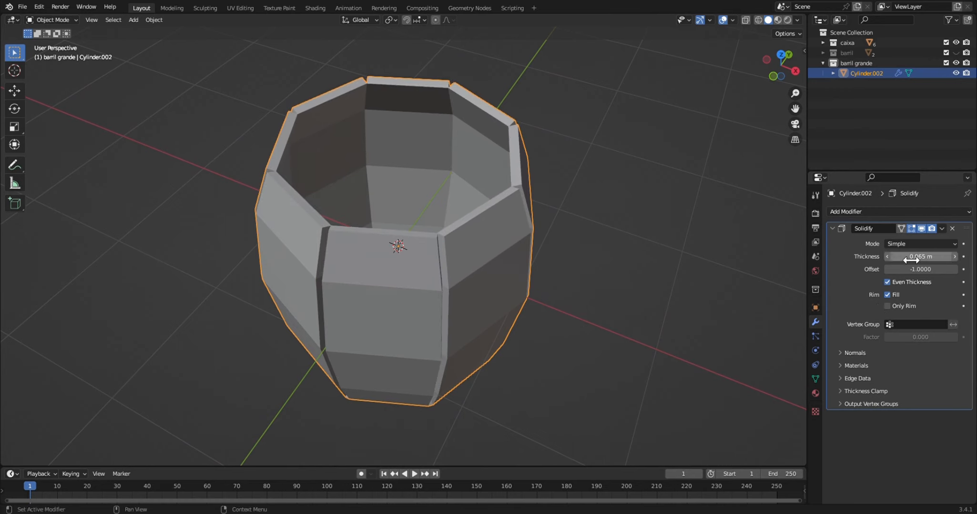
mouse_move(794, 73)
mouse_down()
mouse_move(828, 44)
mouse_move(805, 26)
mouse_move(805, 67)
mouse_up()
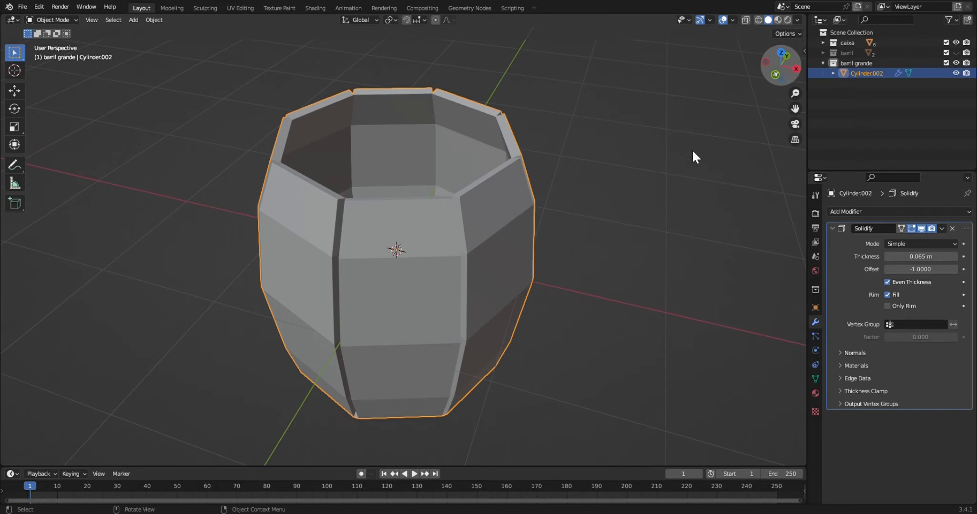
scroll(682, 170, down, 1)
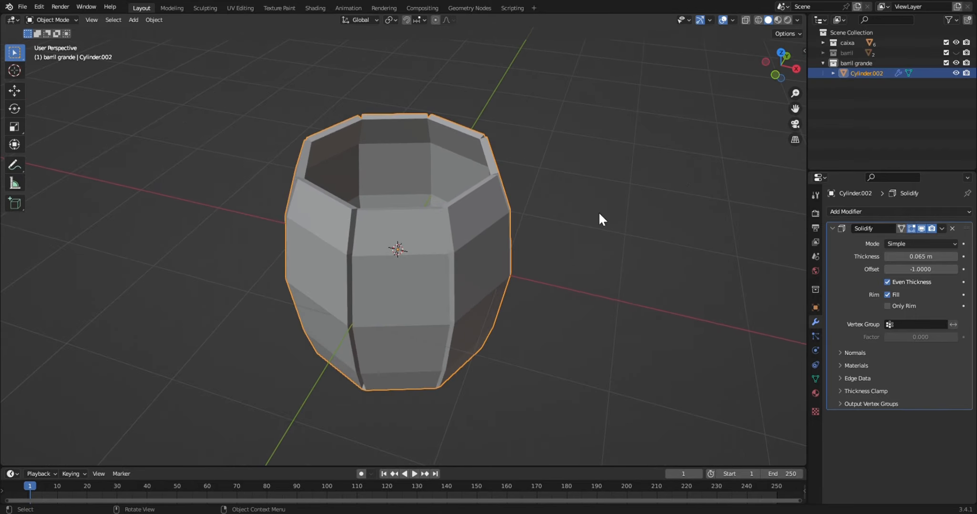
Apply the Solidify modifier and deselect the barrel in Object Mode.
click(942, 228)
click(917, 239)
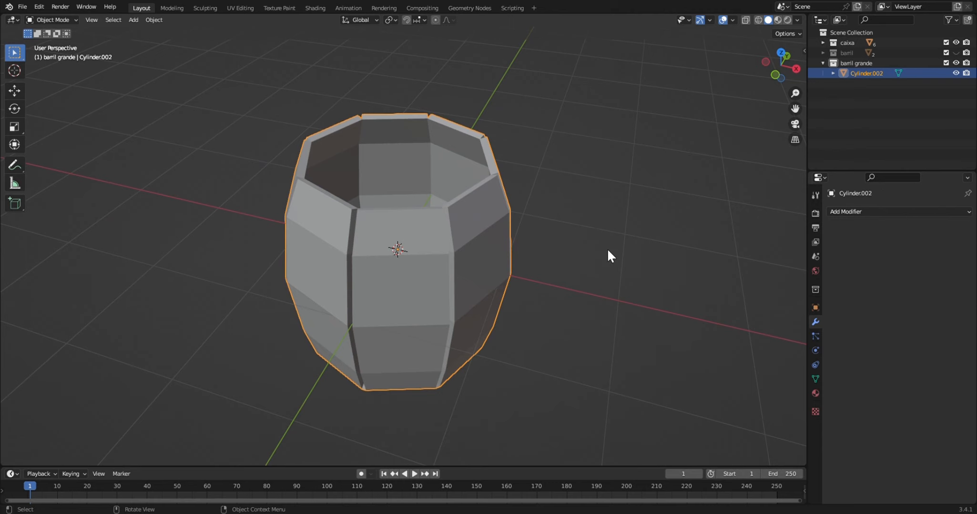
click(606, 248)
key(Tab)
key(Tab)
Add an eight-sided cylinder at the barrel's centre and scale it along Z to about 0.2.
key(shift+a)
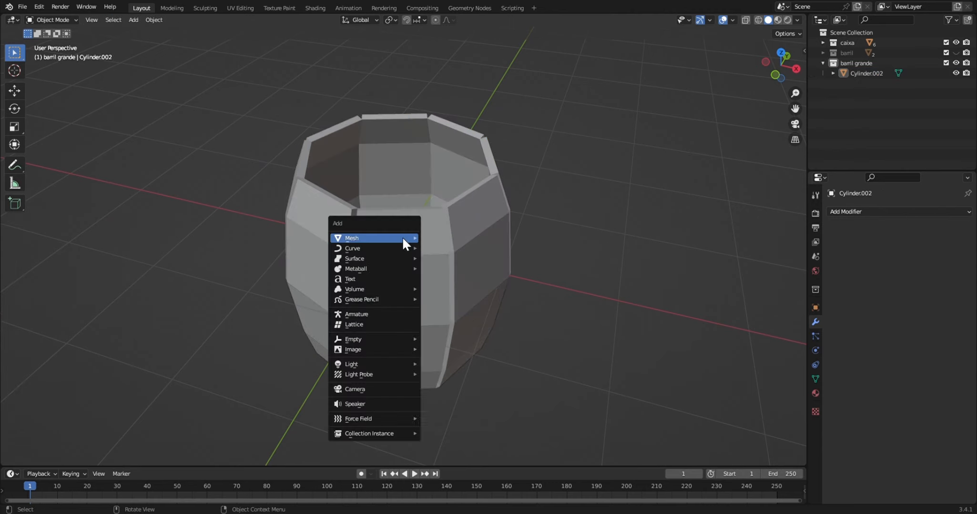
mouse_move(403, 239)
click(445, 287)
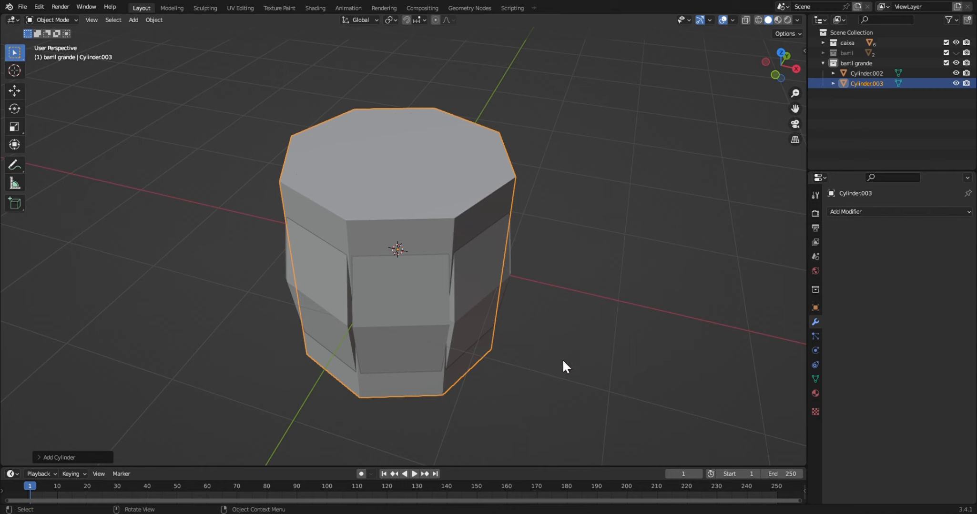
key(s)
key(z)
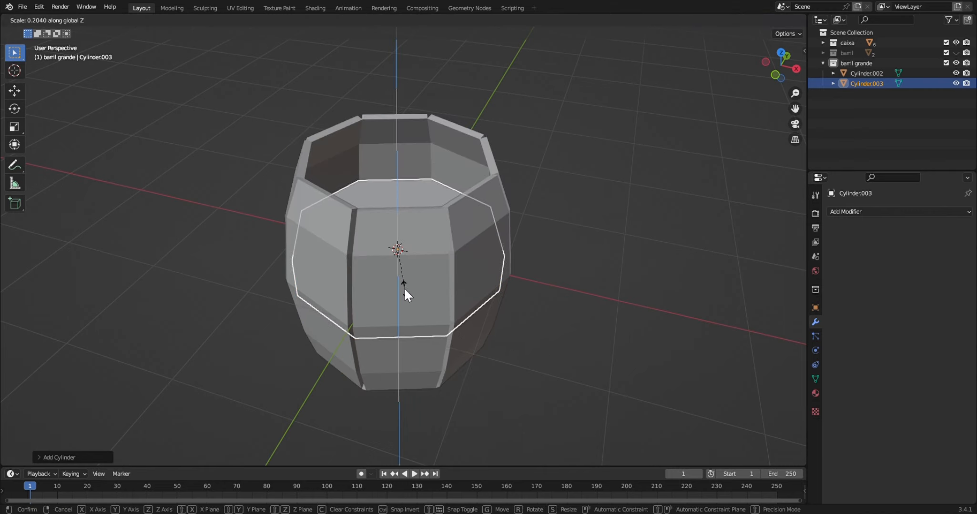
click(404, 288)
Scale the flattened cylinder up by about 1.08 to surround the barrel and scale it along Z to about 0.6.
key(s)
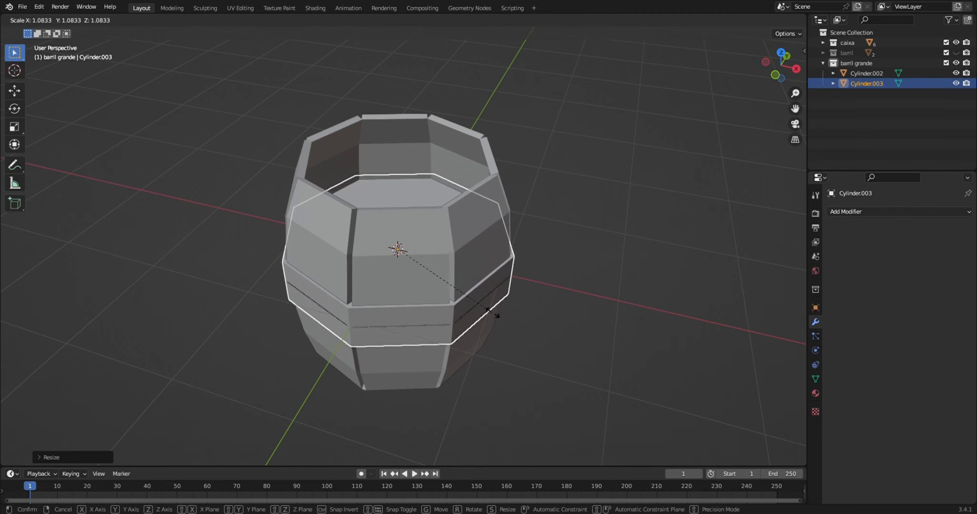
click(493, 311)
key(s)
key(z)
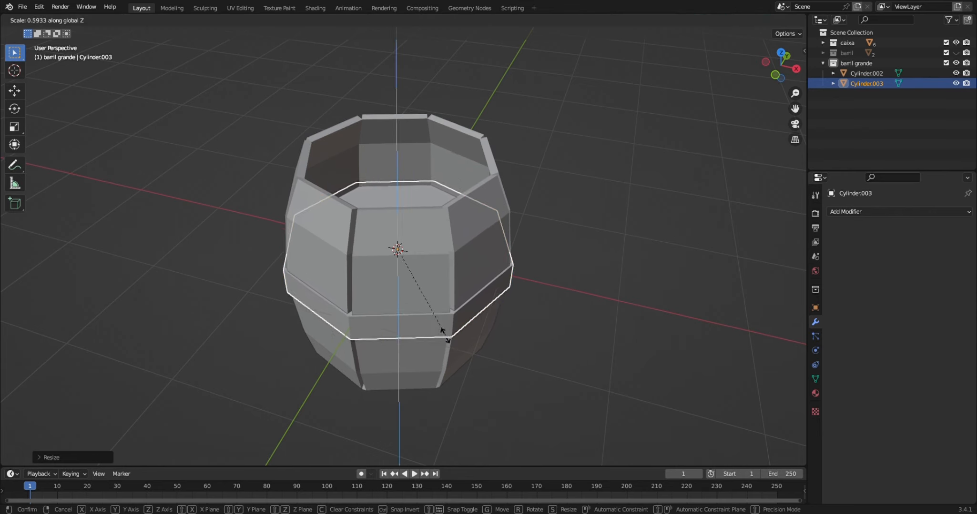
click(443, 329)
Raise the hoop along Z to just below the barrel's rim and scale it to about 0.97.
key(KP_5)
key(KP_1)
key(g)
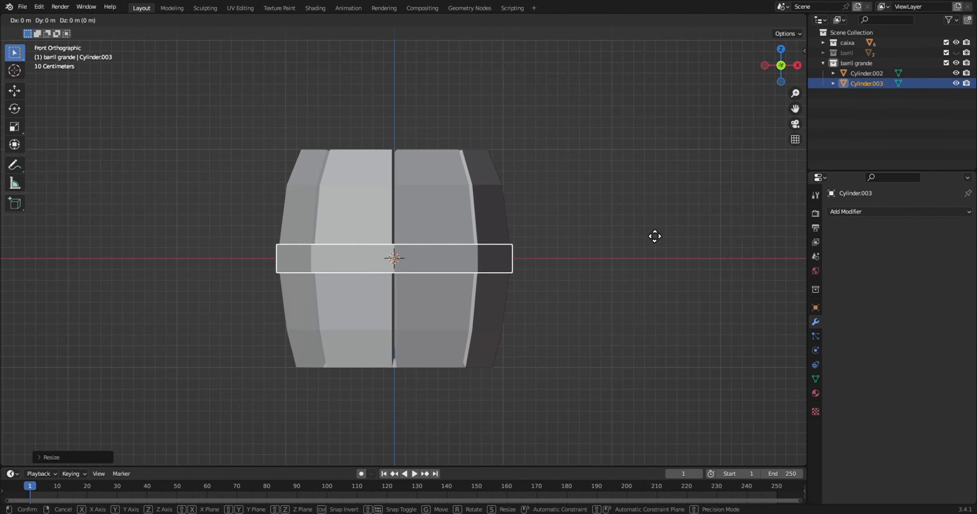
key(z)
click(659, 172)
key(g)
key(z)
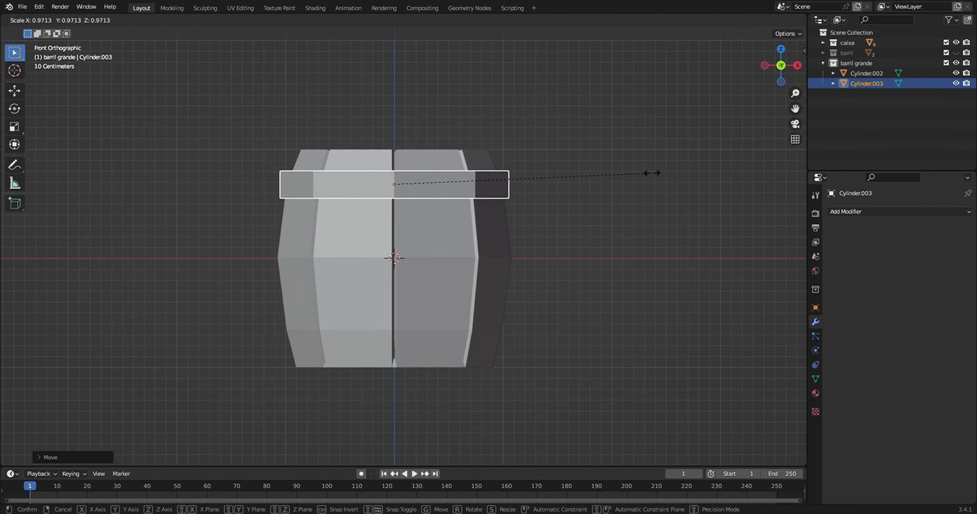
click(651, 171)
key(g)
key(z)
click(653, 185)
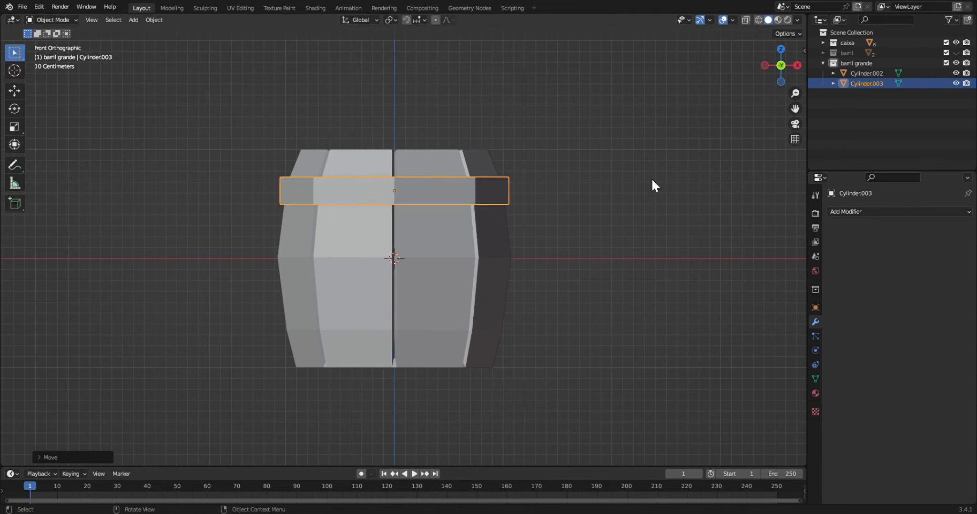
Duplicate the hoop's mesh in Edit Mode down to the barrel's middle along Z and scale the copy up slightly.
key(Tab)
key(shift+d)
key(z)
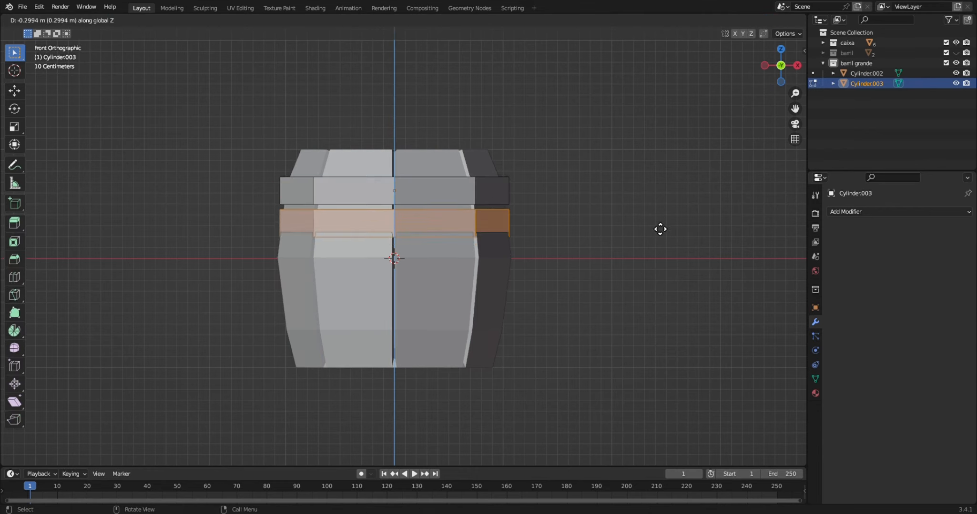
click(666, 256)
key(s)
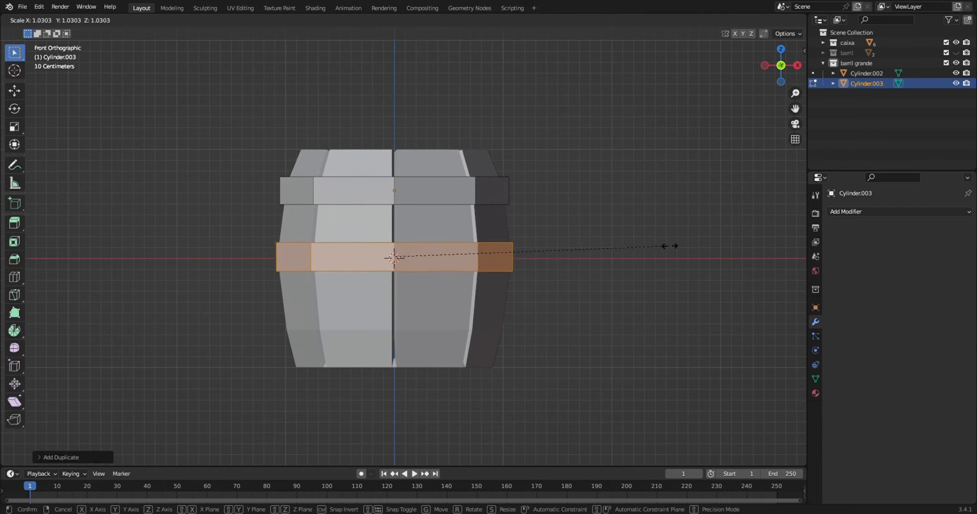
click(669, 262)
Place a copy of the upper hoop near the barrel's base along Z and scale it down slightly.
click(506, 192)
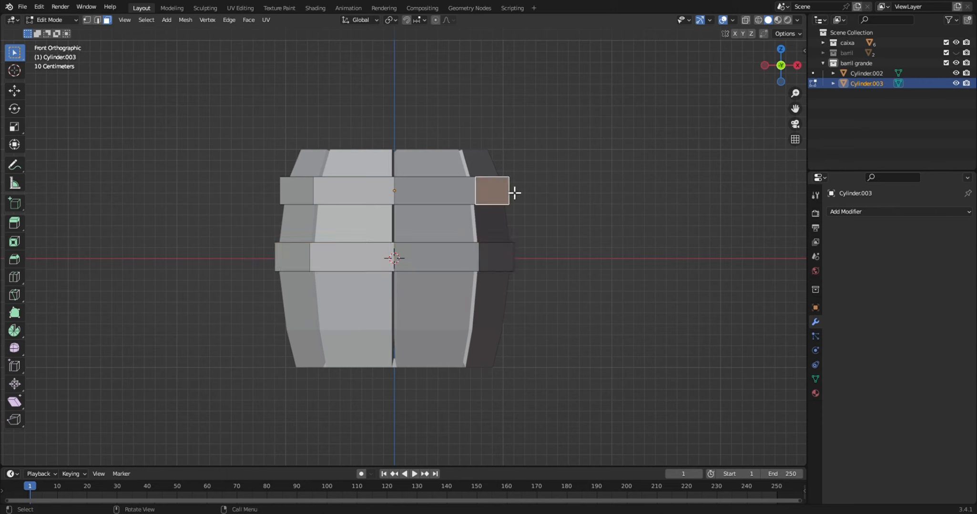
key(ctrl+l)
key(g)
key(z)
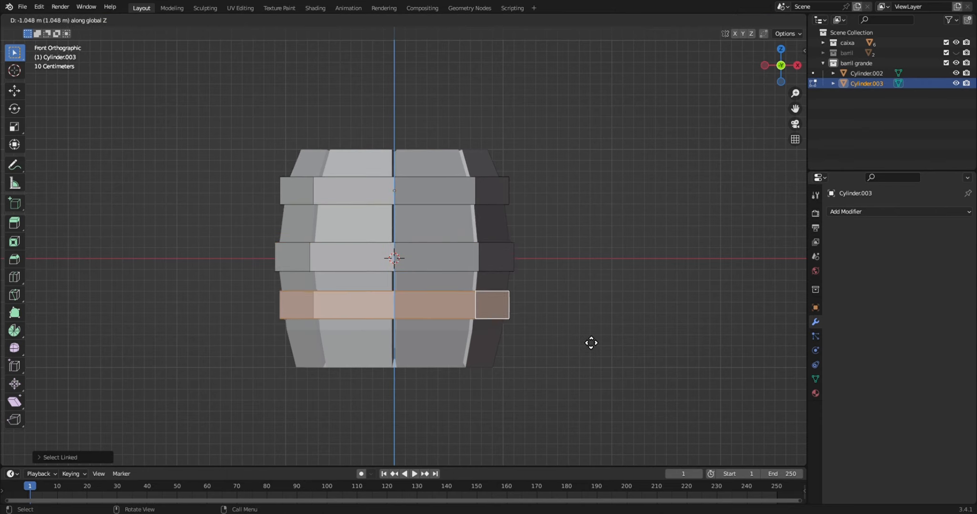
click(590, 350)
key(s)
click(581, 350)
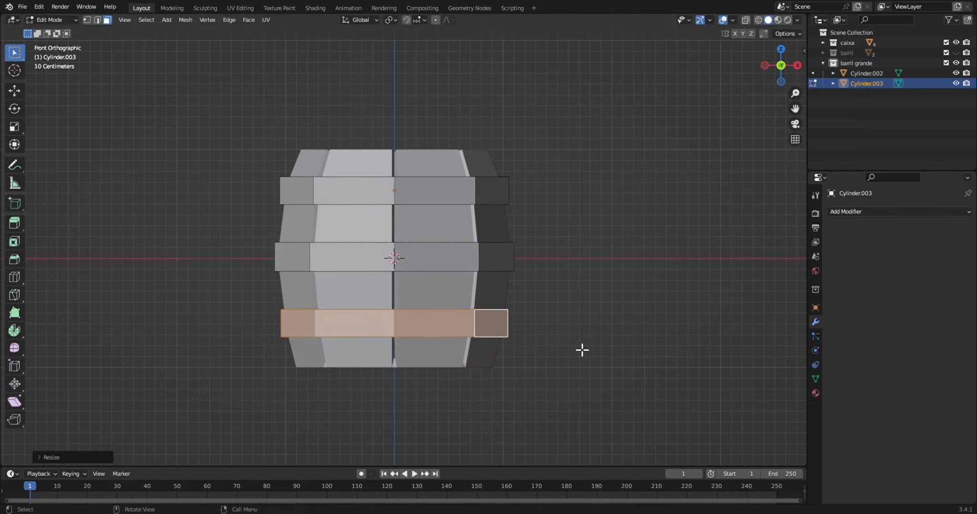
Inset the top and bottom cap faces of all three hoops by about 0.06 m.
drag(775, 76, 764, 95)
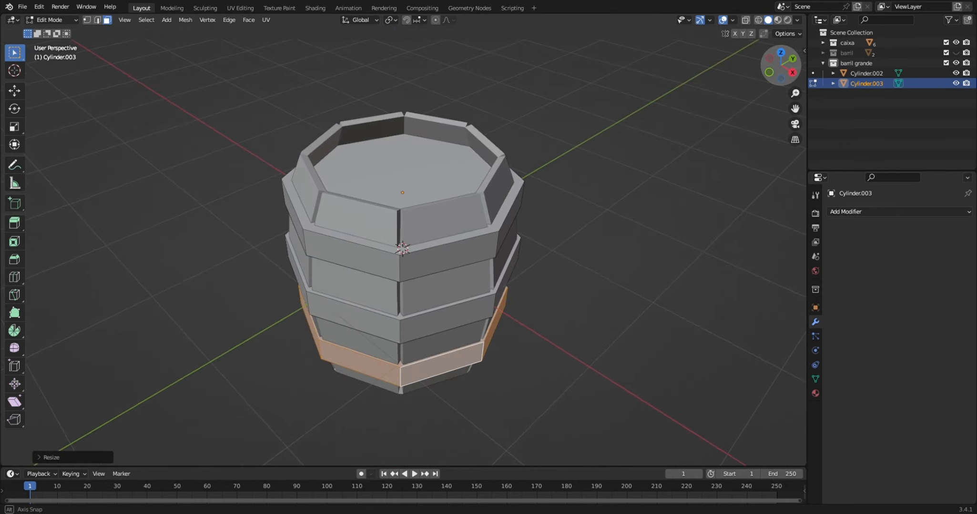
click(440, 184)
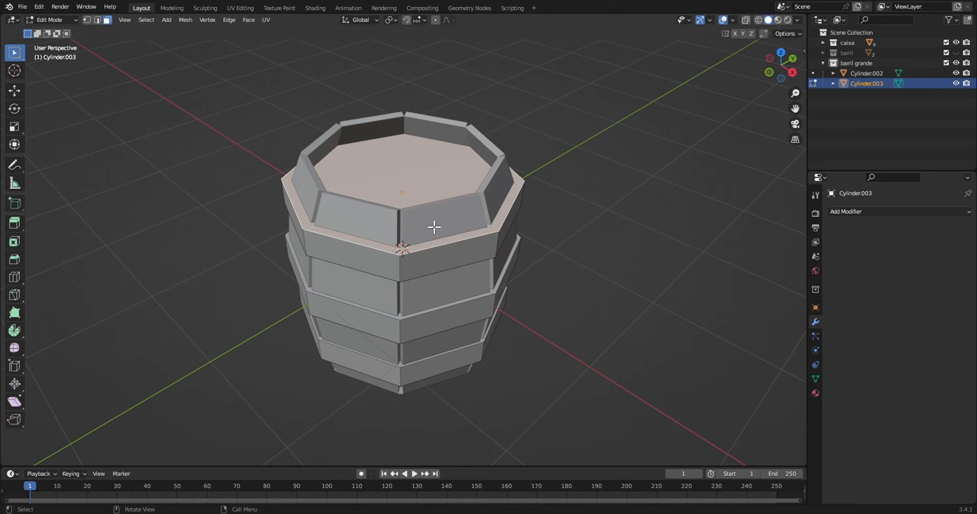
alt+shift+click(404, 319)
alt+shift+click(408, 368)
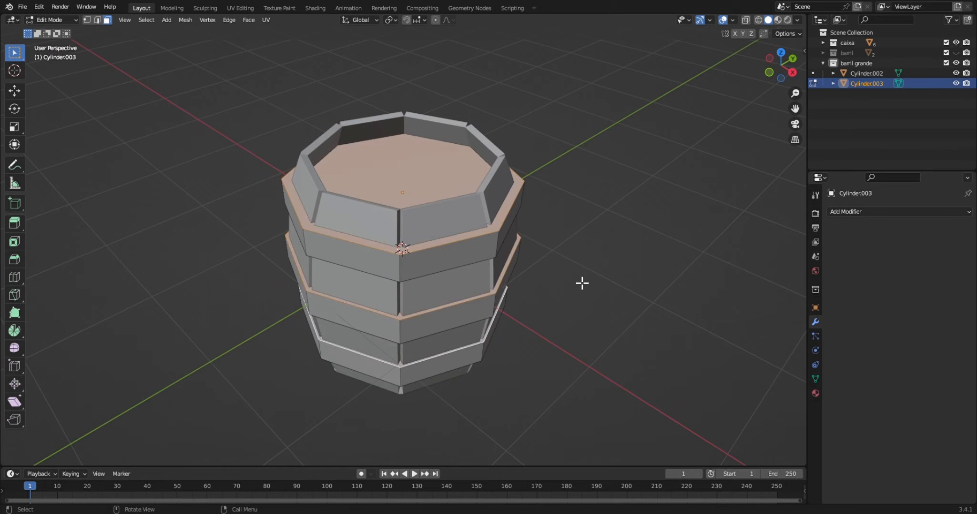
click(794, 70)
drag(794, 69, 786, 57)
alt+shift+click(444, 176)
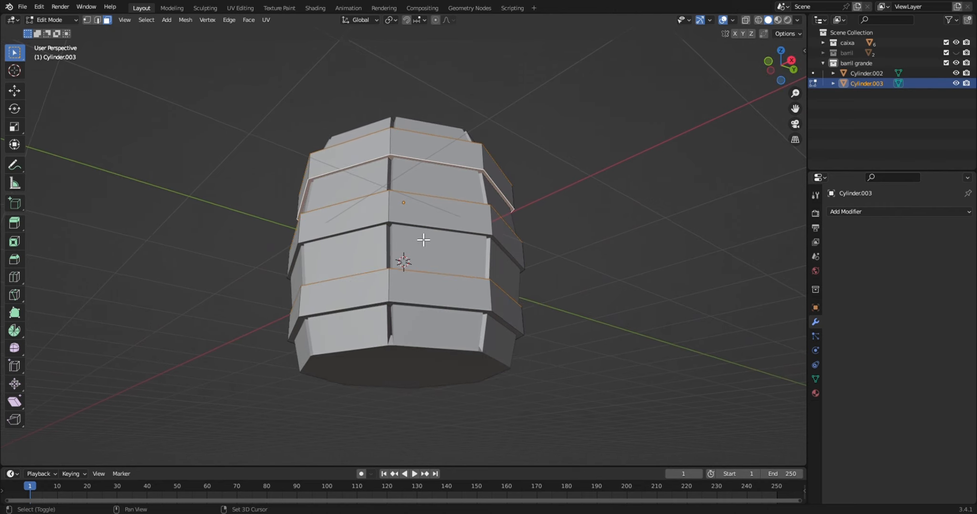
alt+shift+click(423, 239)
alt+shift+click(414, 323)
drag(781, 64, 781, 95)
key(i)
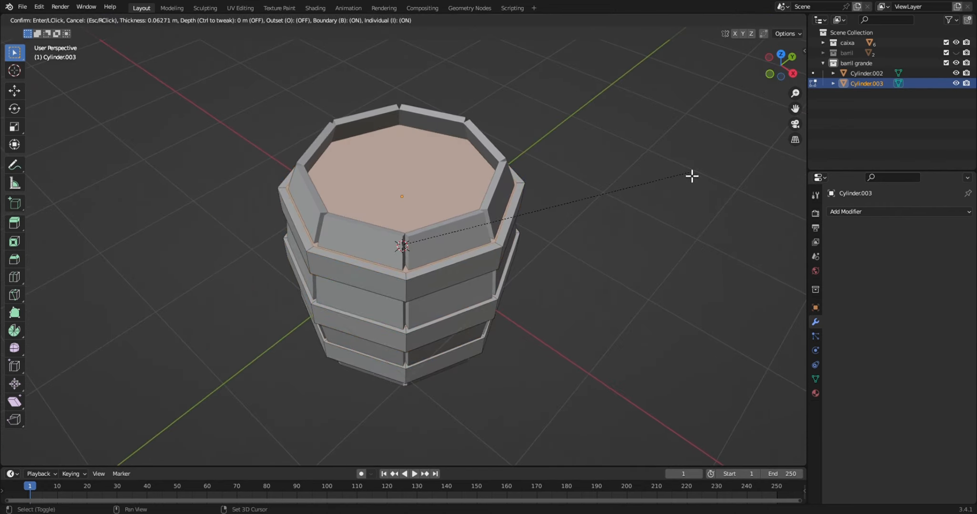
click(675, 172)
Delete the inset cap faces to open the hoops and deselect everything in Object Mode.
key(x)
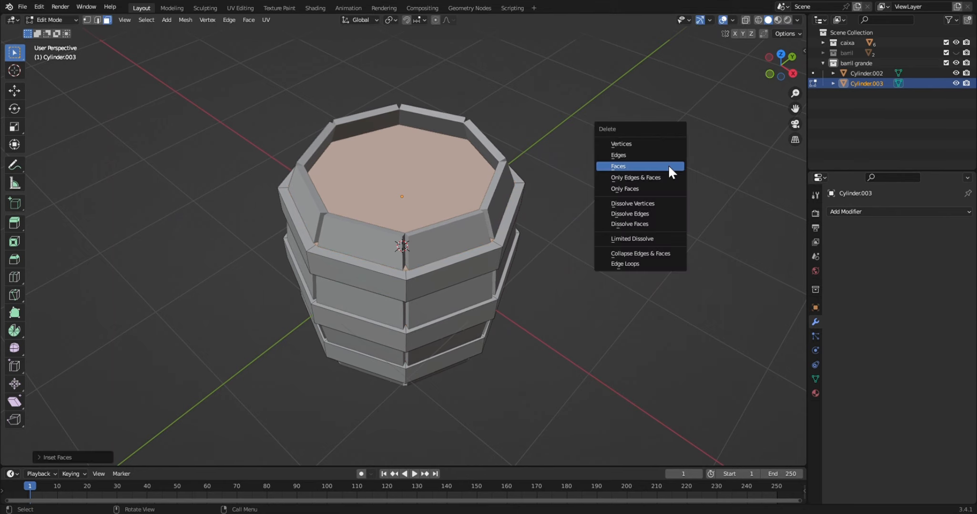
click(669, 165)
key(Tab)
click(730, 116)
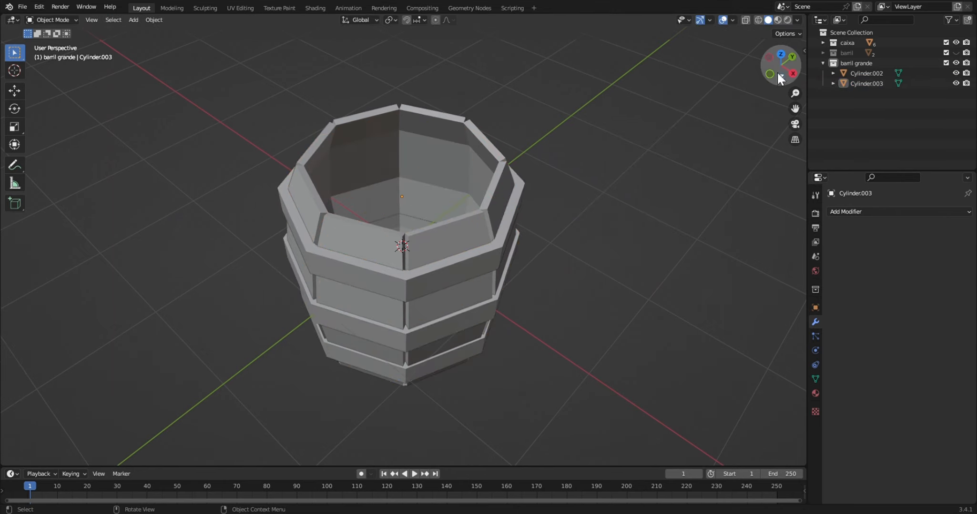
Add an eight-sided cylinder at the barrel's centre, flatten it along Z and raise it above the rim as a lid.
drag(776, 71, 783, 47)
drag(781, 65, 824, 106)
scroll(628, 161, down, 2)
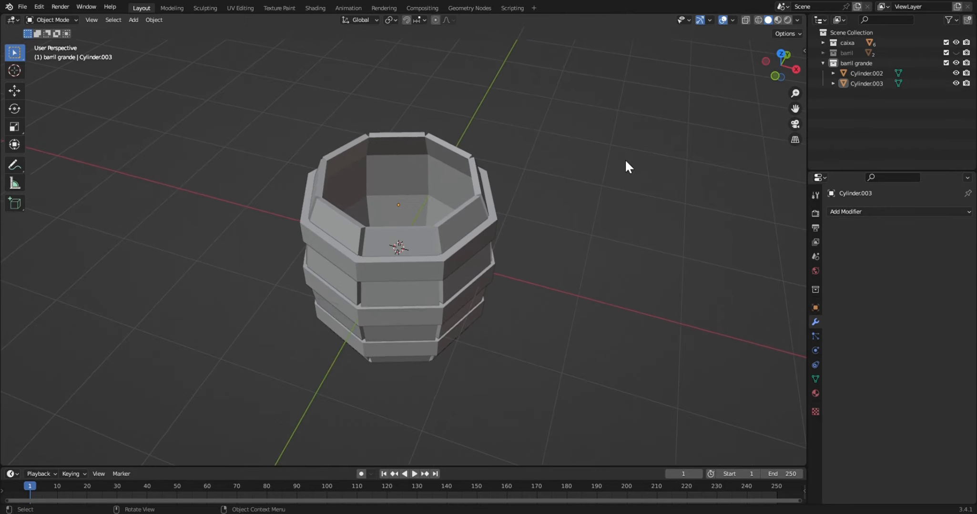
key(shift+a)
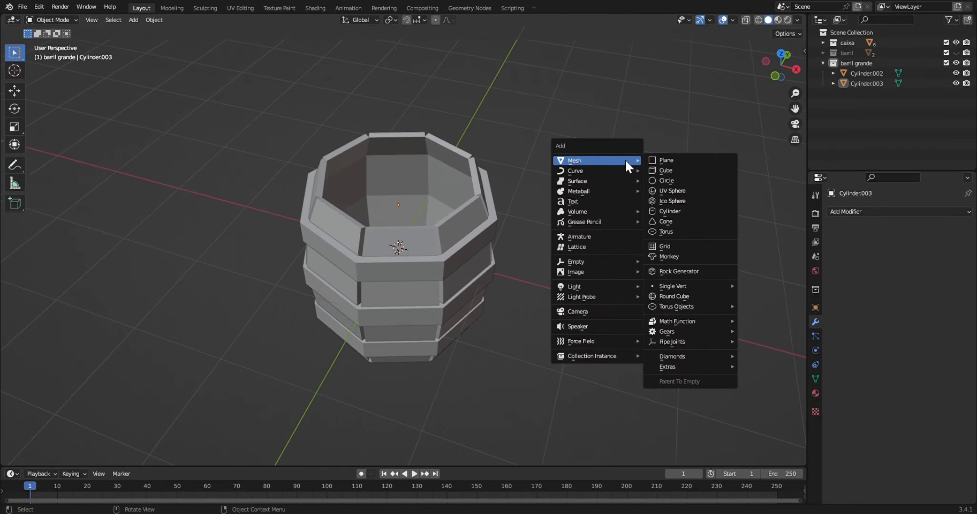
click(660, 212)
key(s)
key(z)
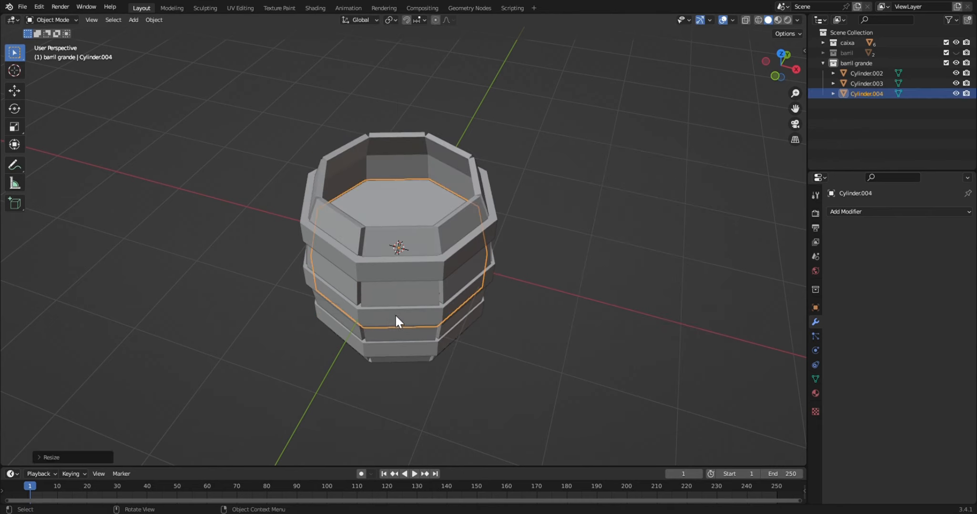
click(593, 310)
key(g)
key(z)
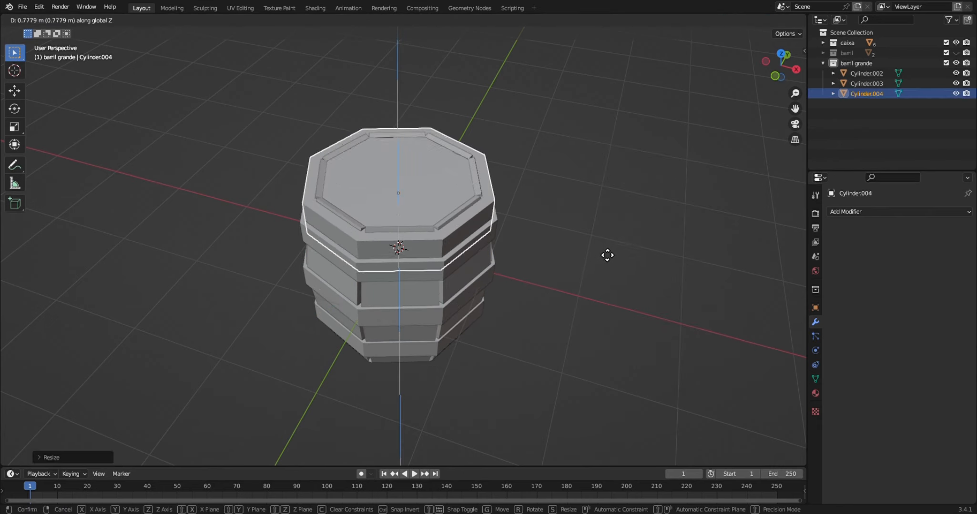
click(617, 213)
Thin the lid further along Z and fit it onto the barrel's rim, scaled to about 0.9.
click(781, 54)
click(778, 78)
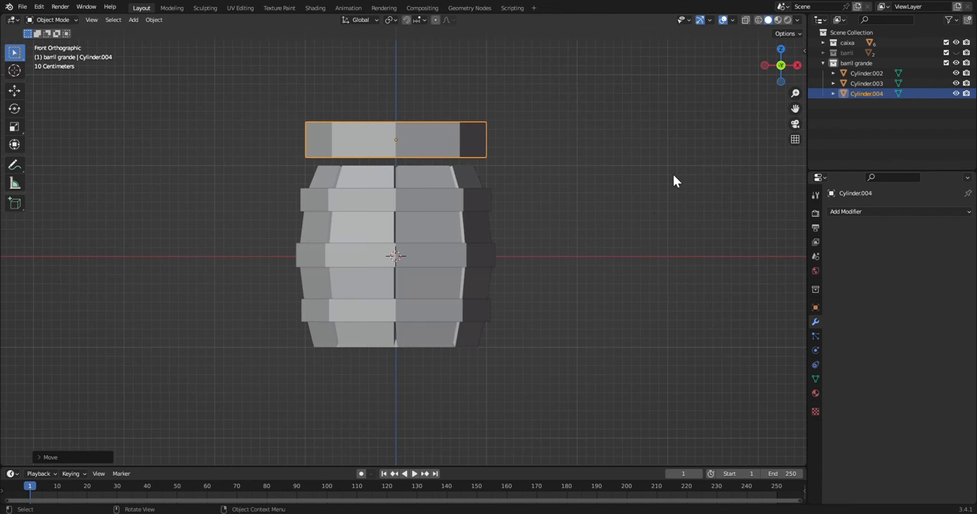
key(s)
key(z)
click(484, 173)
key(g)
key(z)
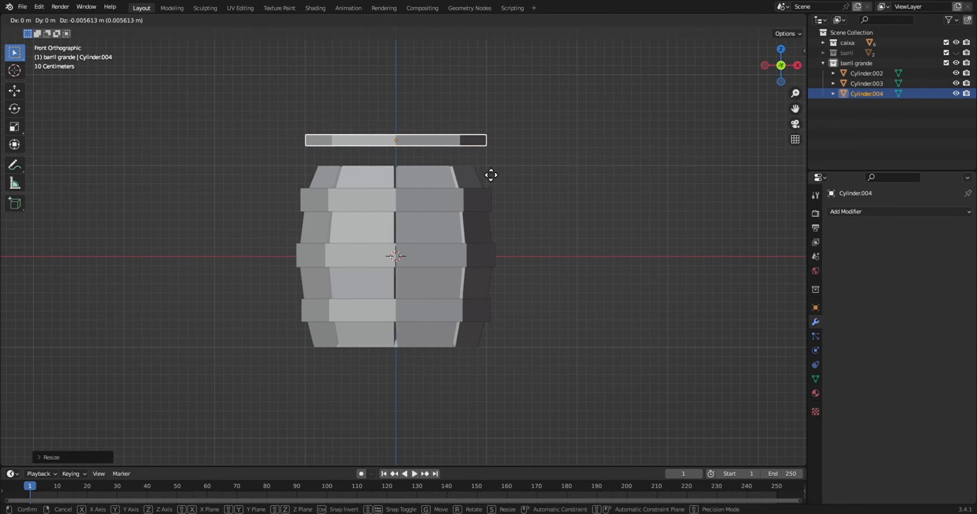
click(488, 194)
key(s)
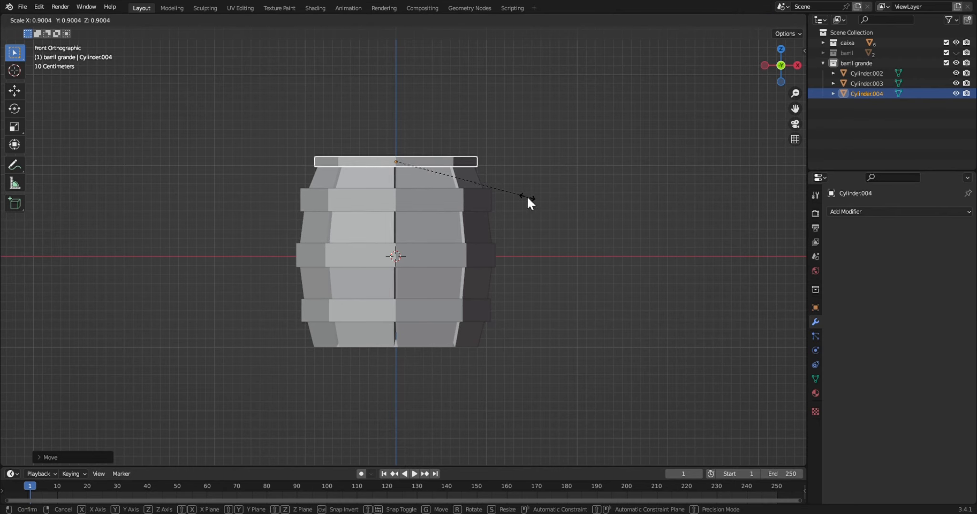
click(527, 196)
Duplicate the lid's mesh in place, shrink the copy to a small disc and raise it about 0.085 m.
drag(782, 63, 595, 211)
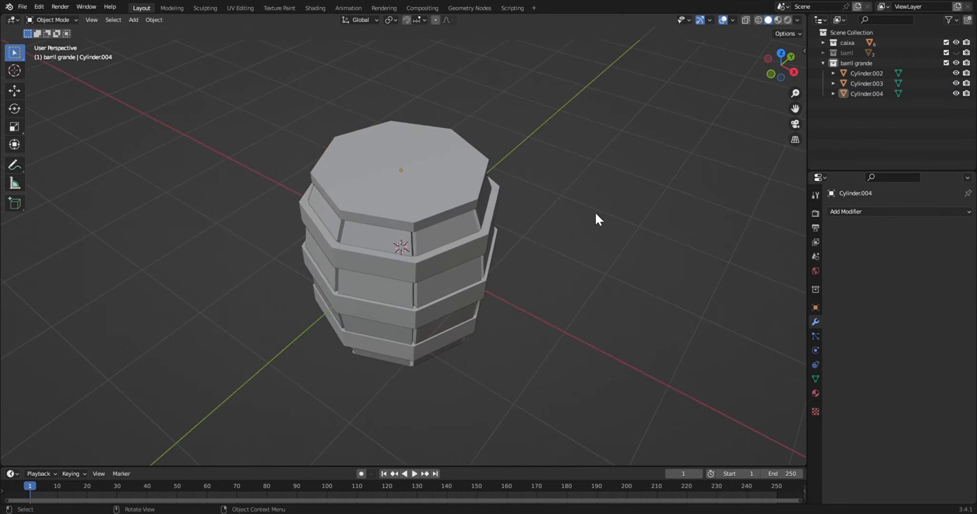
click(408, 178)
key(Tab)
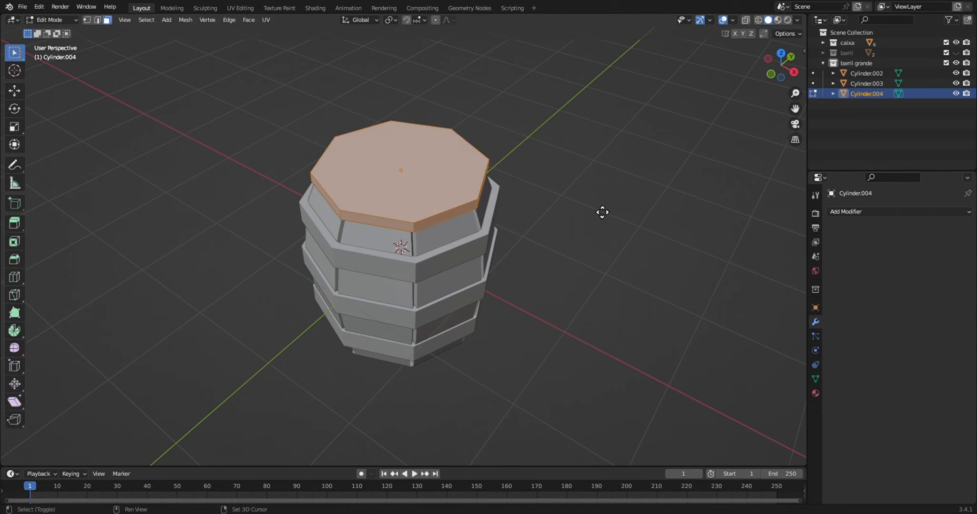
key(shift+d)
right_click(667, 227)
key(s)
click(527, 195)
key(g)
key(z)
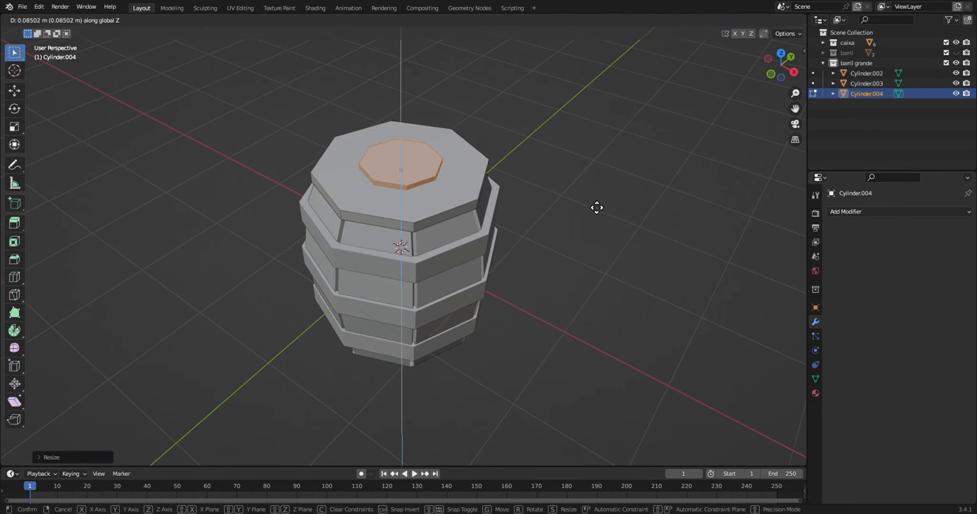
click(597, 207)
key(s)
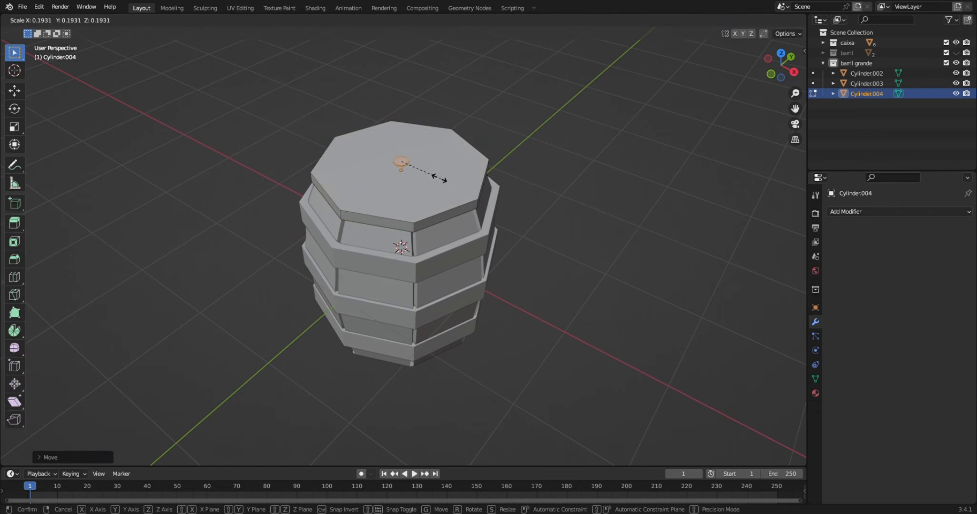
click(491, 187)
Move the small disc along Y towards the lid's edge and lower it into the lid's top surface.
key(KP_7)
key(g)
key(y)
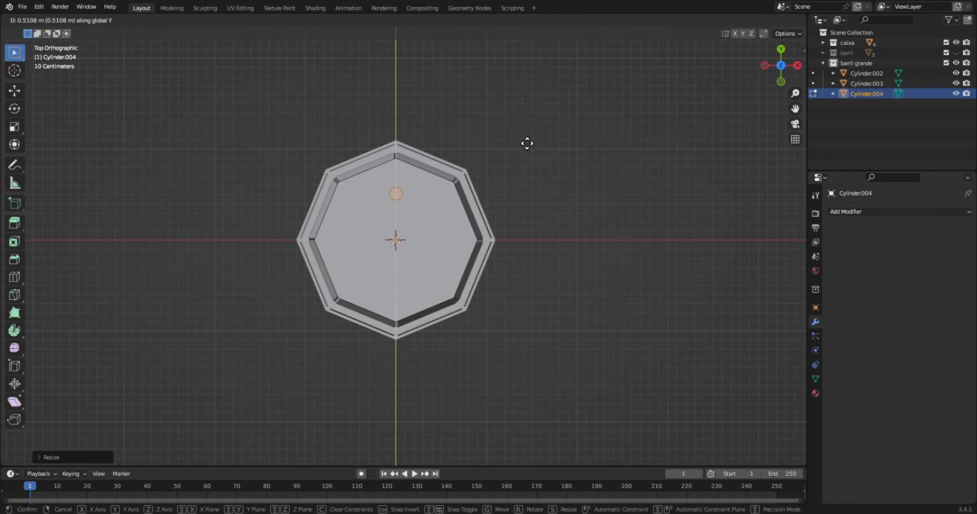
click(525, 129)
middle_drag(661, 148, 643, 236)
key(KP_Decimal)
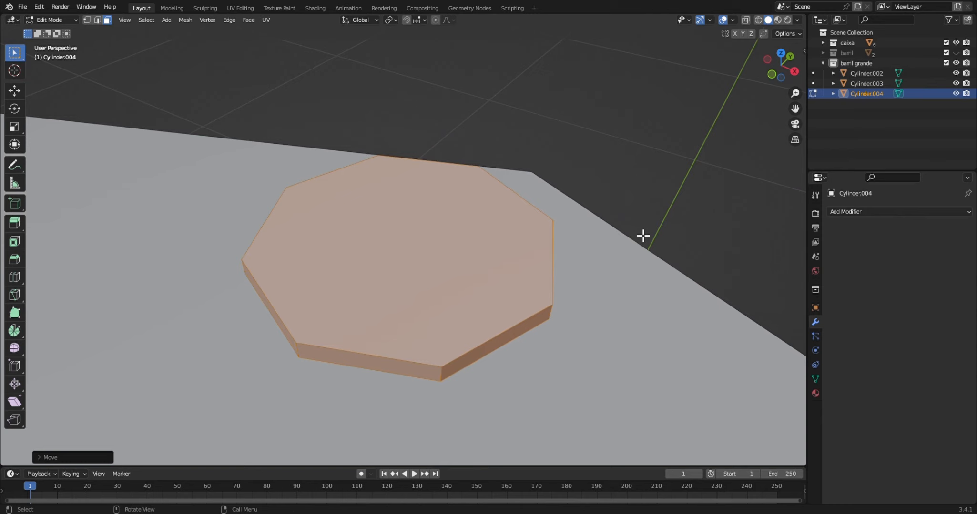
key(g)
key(z)
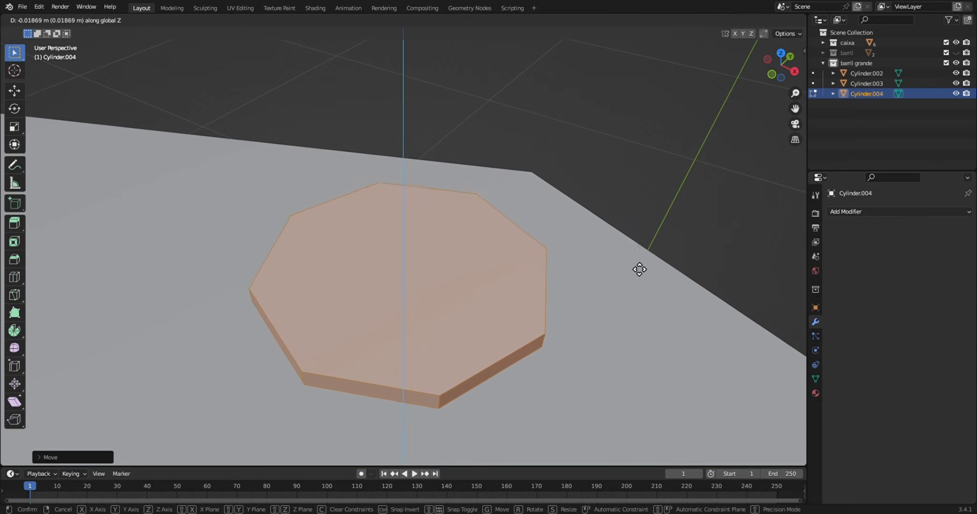
click(637, 312)
scroll(598, 314, down, 2)
Raise the small disc's top face slightly along Z, taper it inward to form a plug and return to Object Mode.
key(Tab)
scroll(434, 280, down, 5)
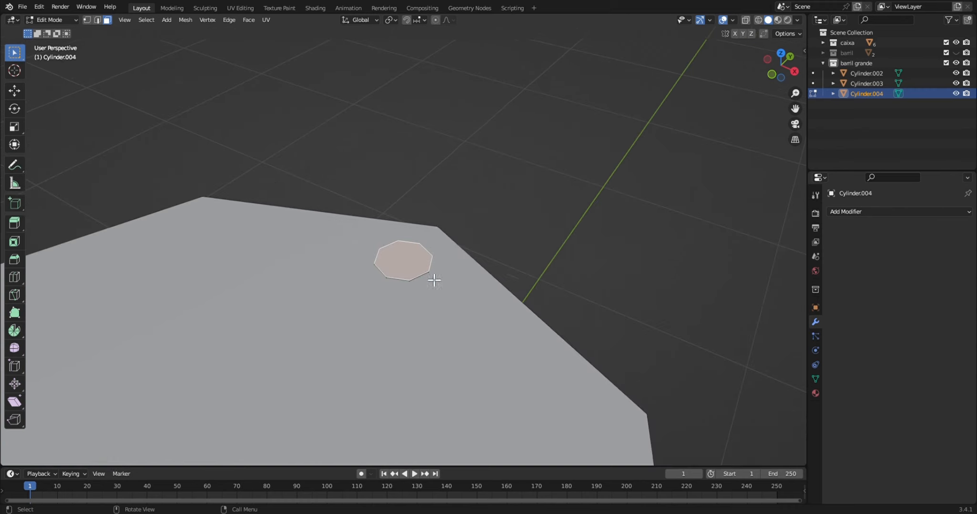
key(g)
key(z)
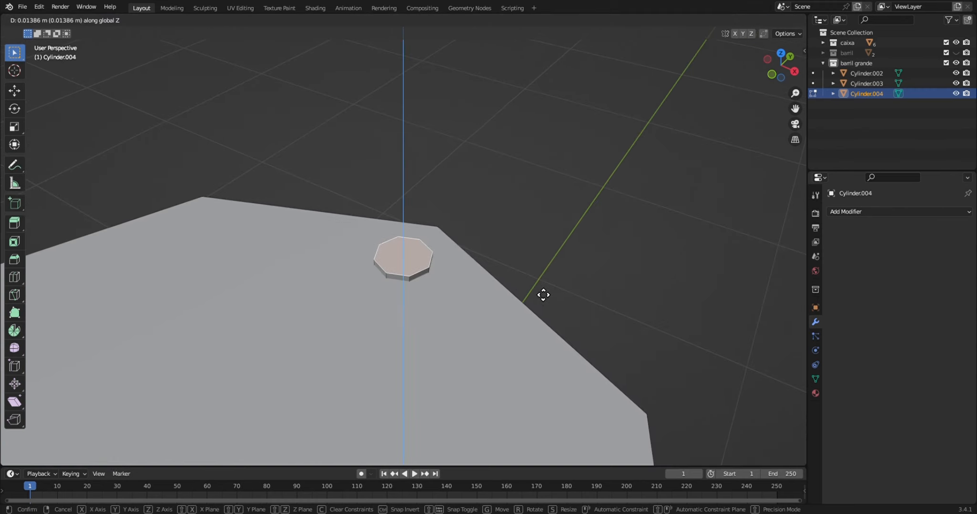
click(543, 288)
key(s)
click(579, 284)
key(g)
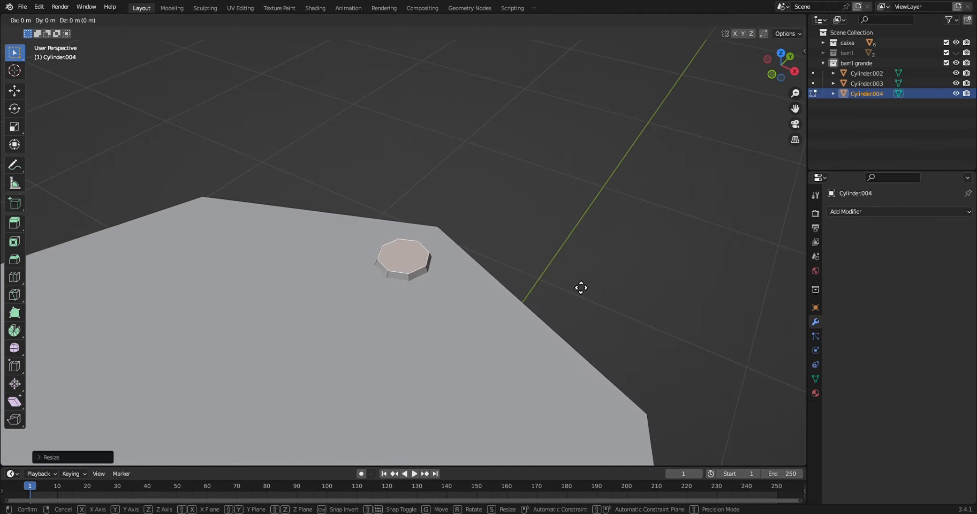
key(z)
click(576, 282)
key(Tab)
scroll(574, 284, down, 5)
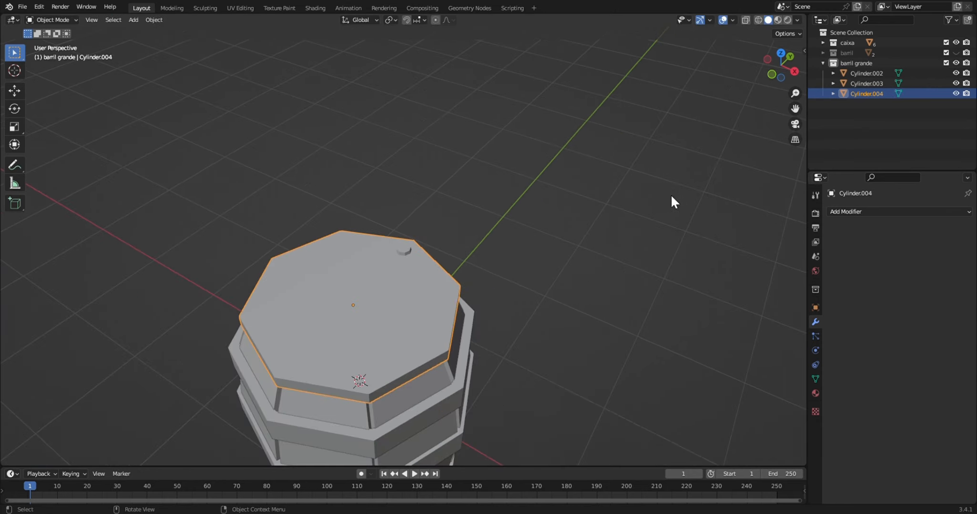
Hide the viewport overlays and inspect the lidded barrel from another angle.
drag(782, 79, 720, 41)
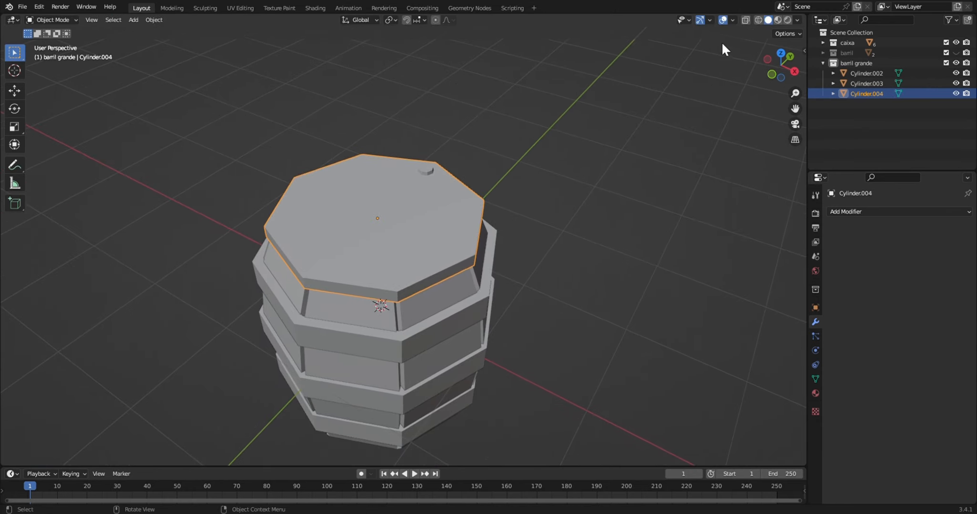
key(shift+alt+z)
drag(778, 76, 637, 189)
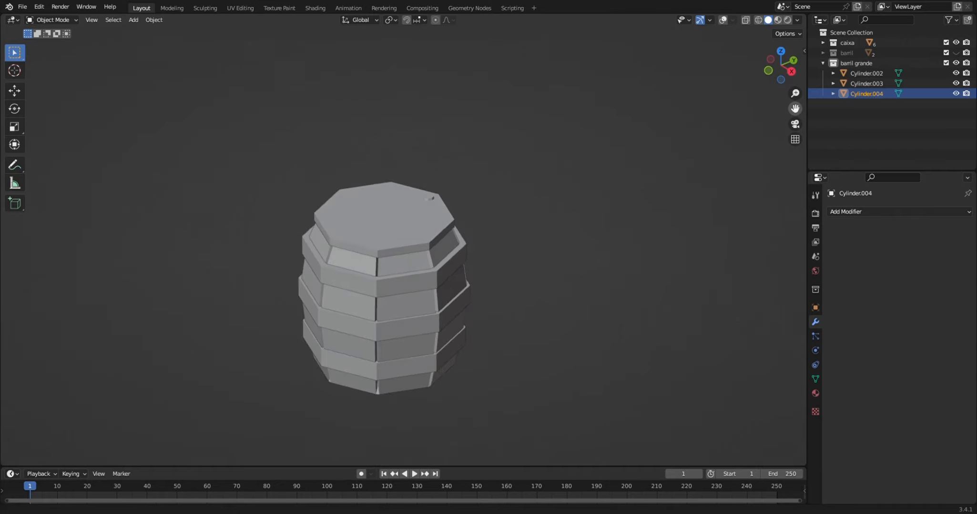
drag(781, 76, 664, 76)
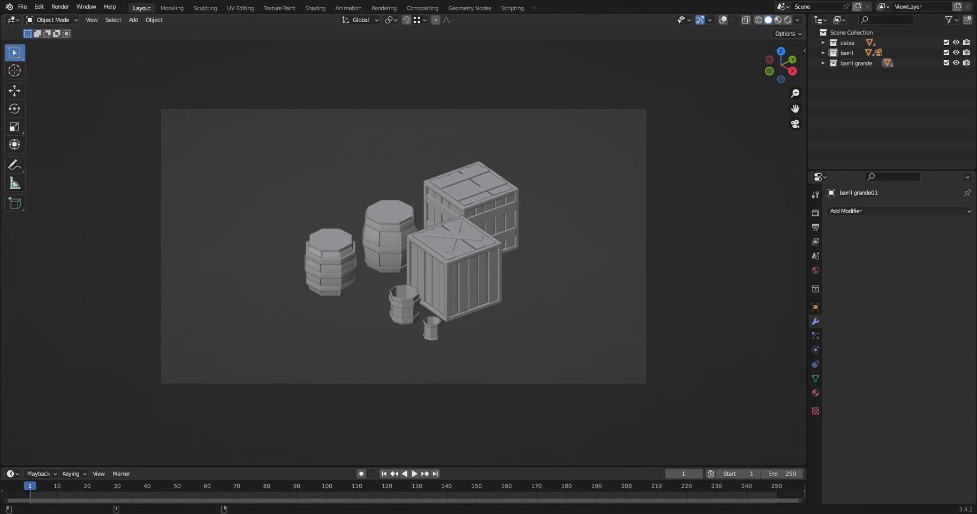
Give the front crate's frame a new material and switch the viewport to Material Preview shading.
click(446, 268)
click(815, 392)
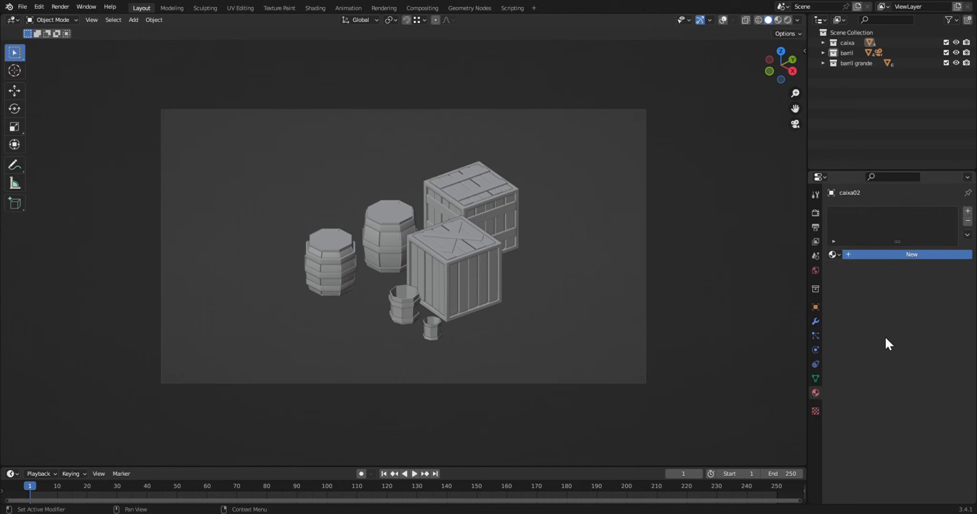
click(912, 254)
click(911, 361)
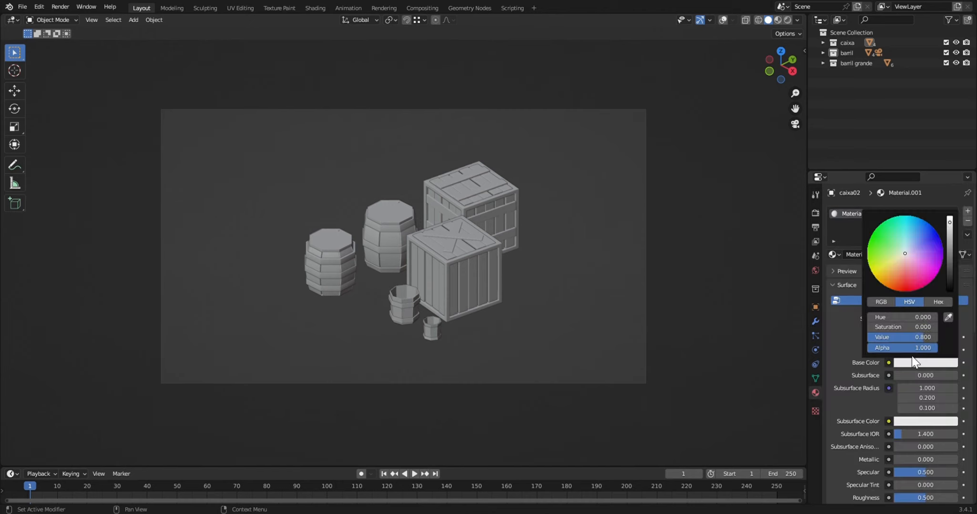
click(937, 302)
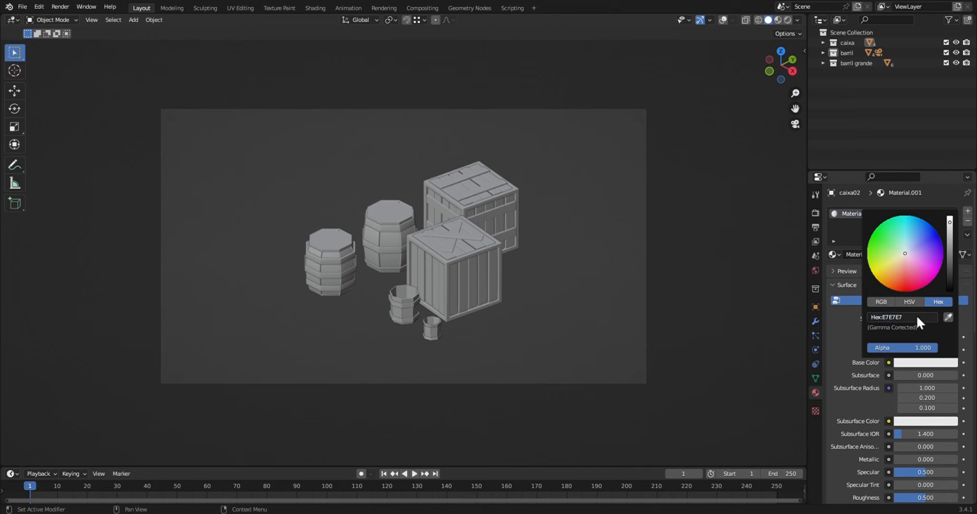
click(778, 20)
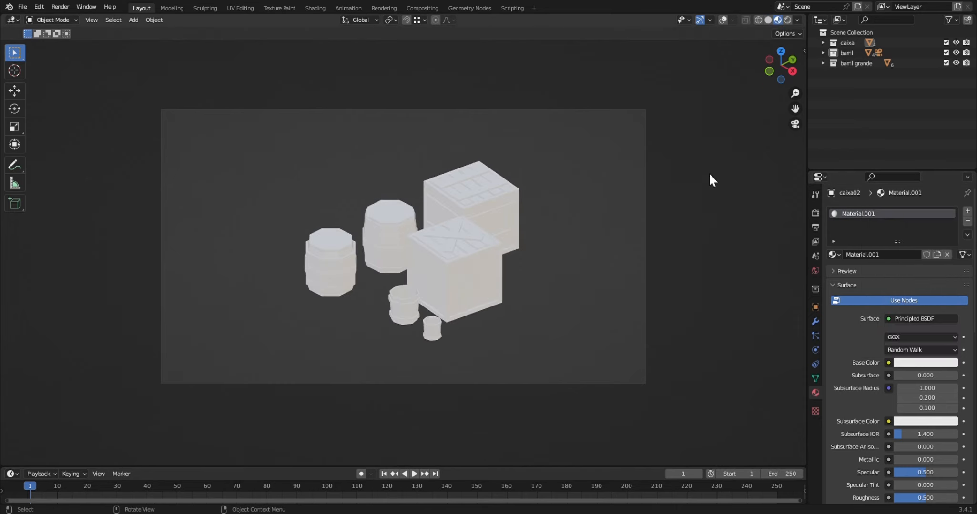
Set the base colour of the front crate frame's material to hex CF9674.
click(905, 363)
click(915, 363)
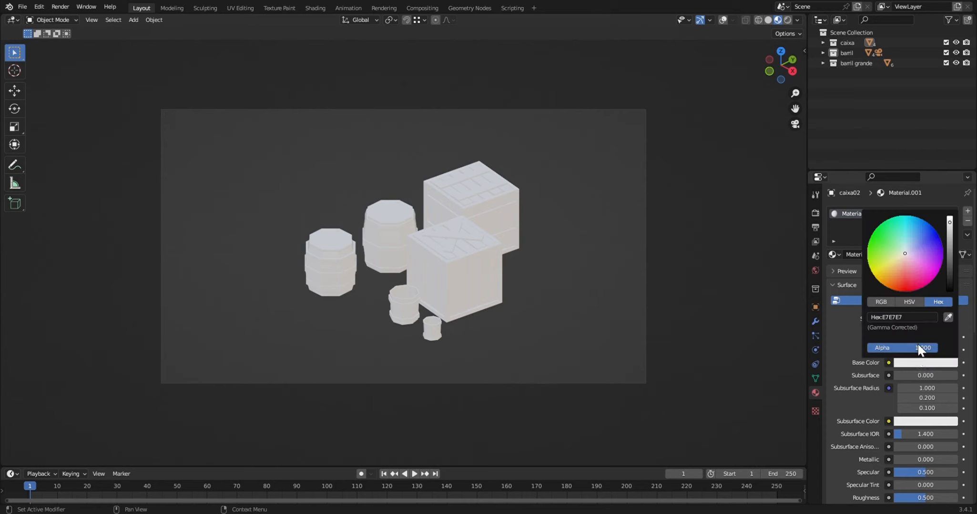
click(919, 317)
text(CF9674)
key(Return)
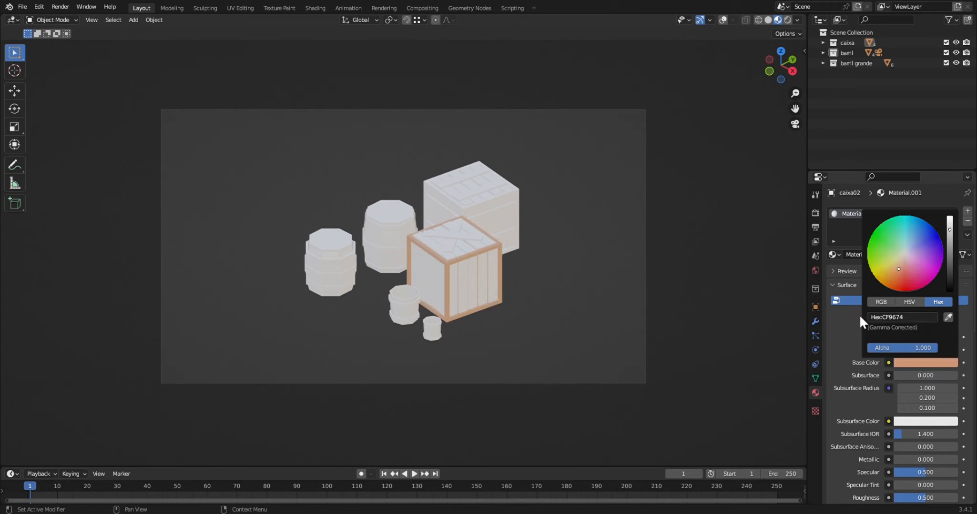
Add a second material slot with a new material, Material.002, to the front crate's frame.
scroll(604, 252, up, 1)
click(967, 211)
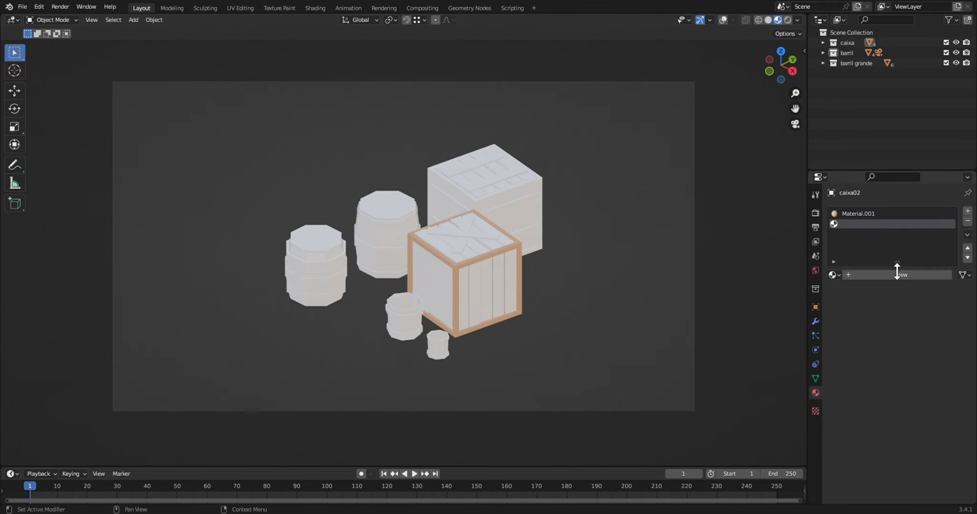
click(890, 275)
click(864, 215)
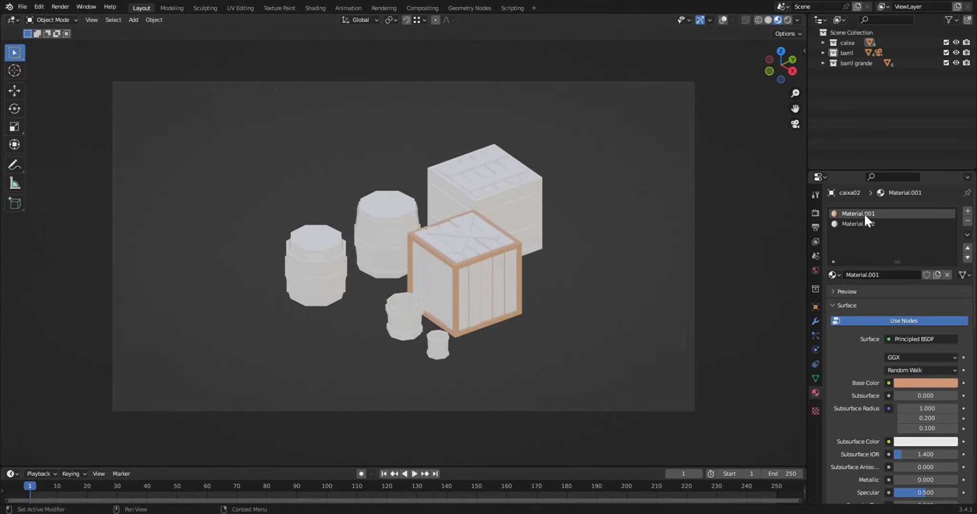
click(863, 223)
Set Material.002's base colour to hex CF9674 and darken it to about AD7E61.
click(918, 384)
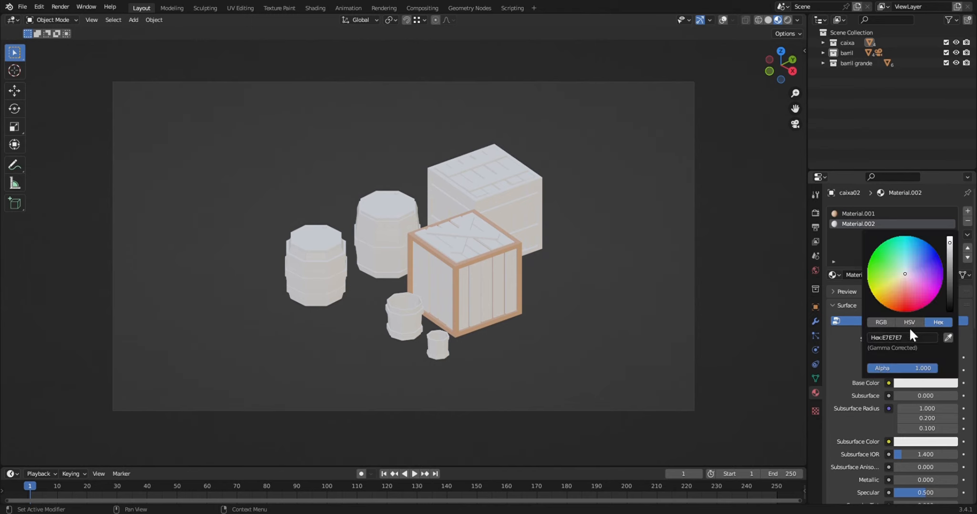
click(913, 338)
text(CF9674)
key(Return)
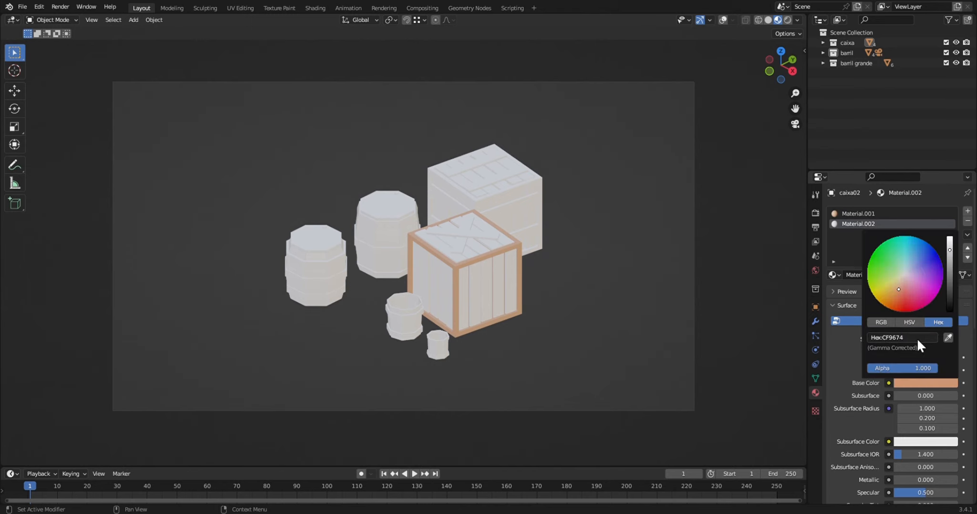
drag(949, 253, 949, 257)
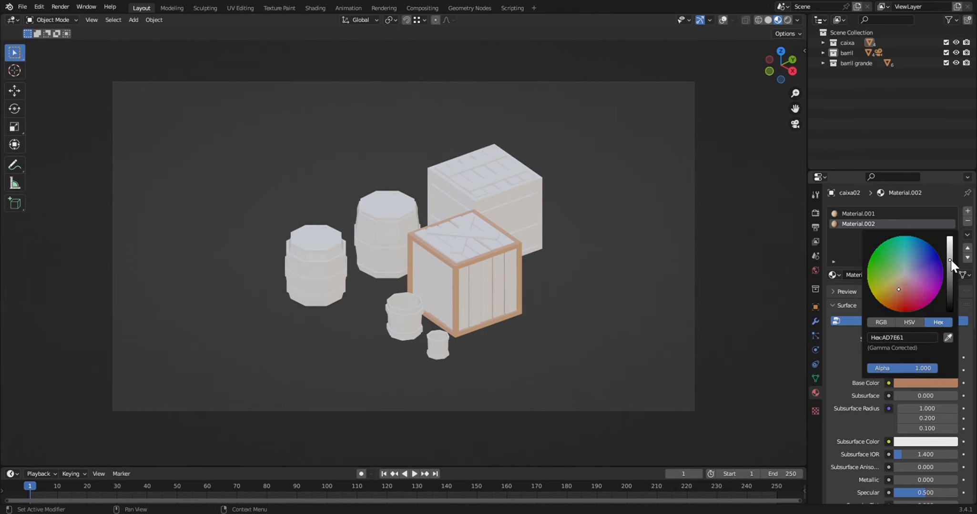
Try Material.002 on the front crate's planks, and assign Material.001 to them instead.
click(493, 283)
click(833, 255)
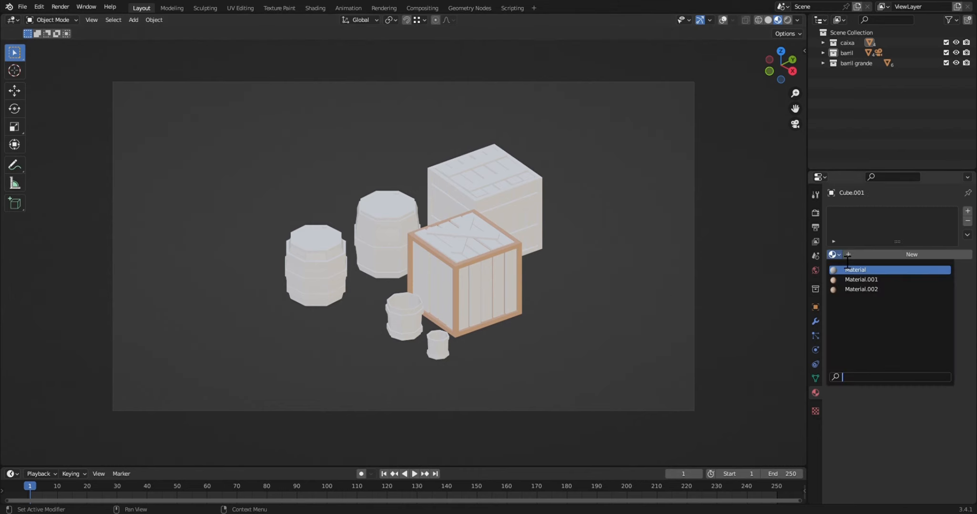
click(831, 288)
scroll(570, 309, up, 1)
scroll(570, 316, up, 1)
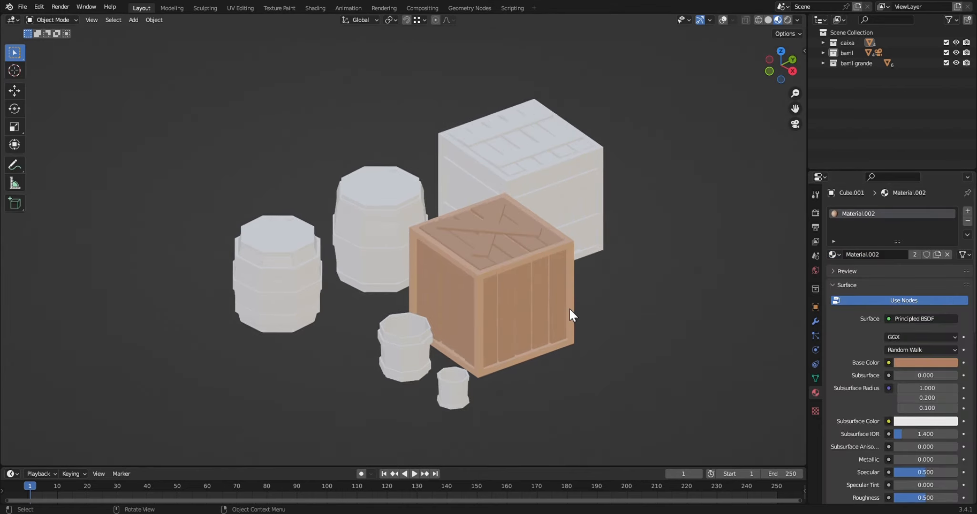
scroll(570, 310, down, 1)
click(833, 255)
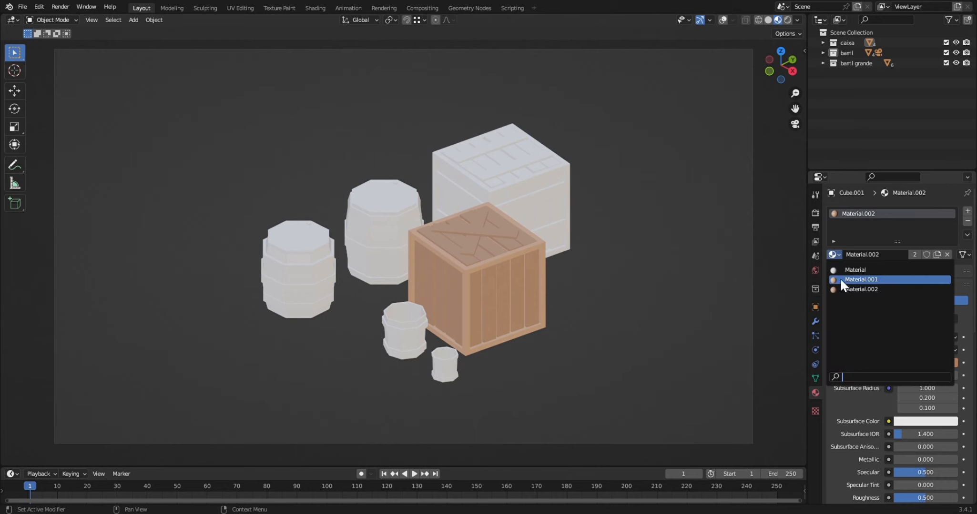
click(840, 279)
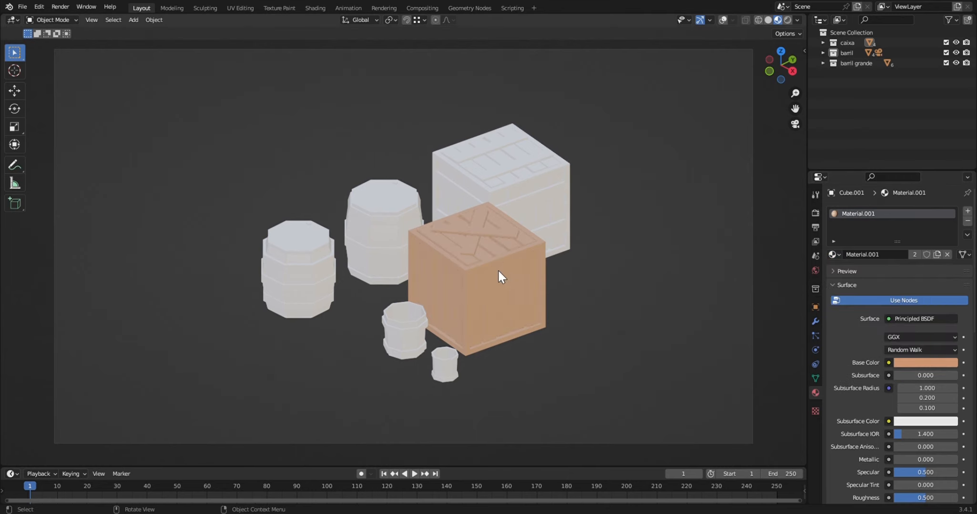
Remove the Material.001 slot from the front crate's frame, keeping only Material.002.
click(466, 272)
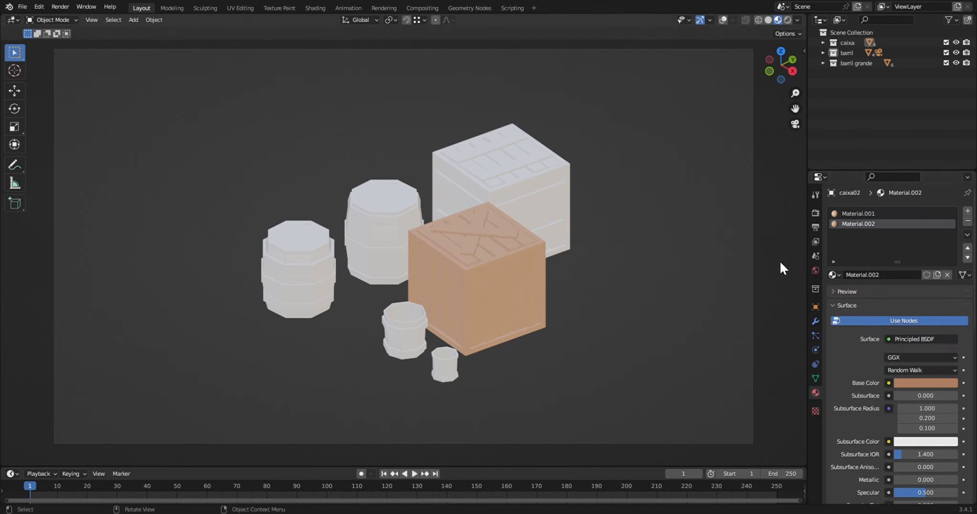
click(881, 214)
click(967, 221)
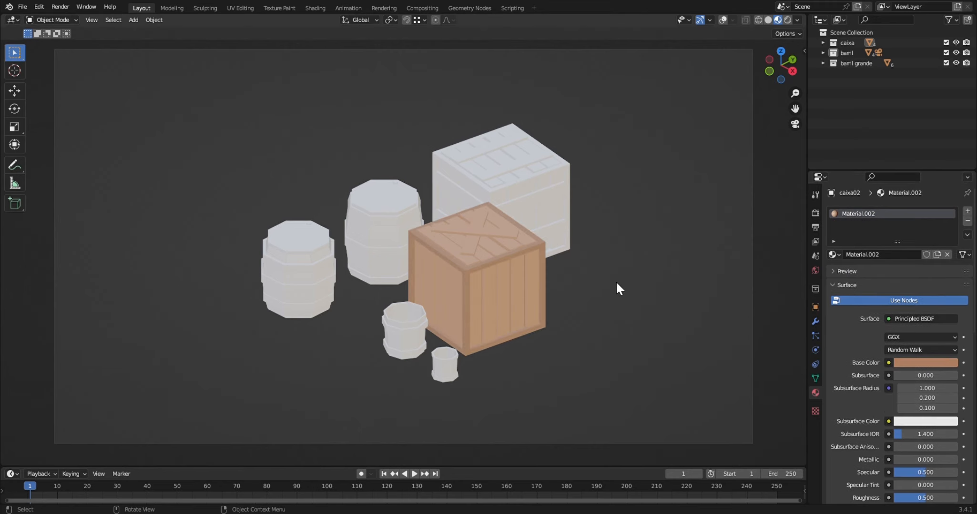
Set the roughness to 1.000 on both the frame's and the planks' materials of the front crate.
scroll(894, 414, down, 3)
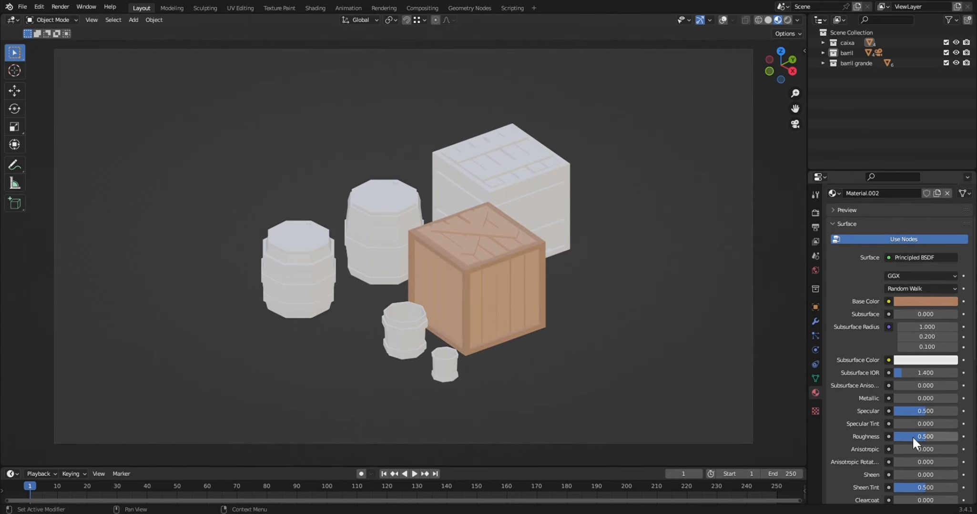
drag(912, 435, 957, 435)
scroll(873, 348, up, 3)
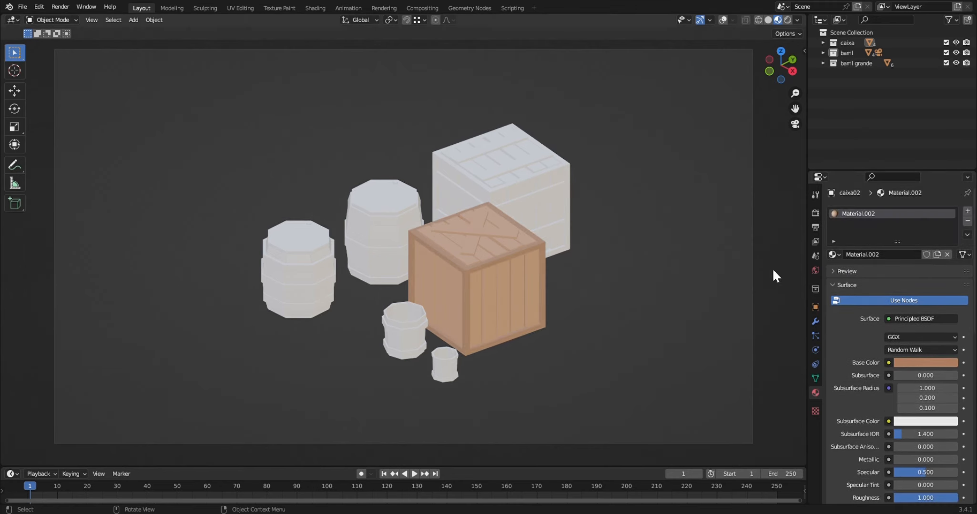
click(517, 291)
scroll(913, 400, down, 2)
drag(924, 456, 958, 456)
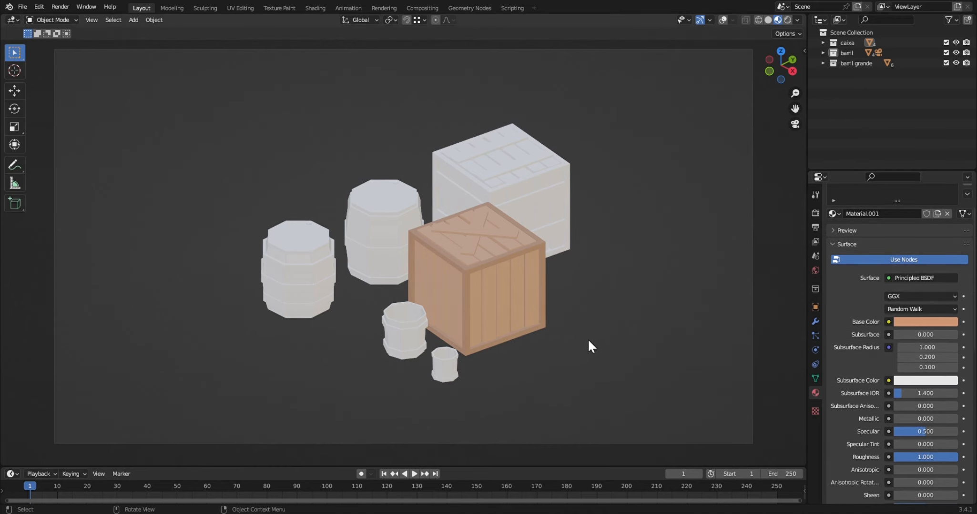
Assign Material.001 to the planks of the rear crate.
scroll(589, 343, up, 1)
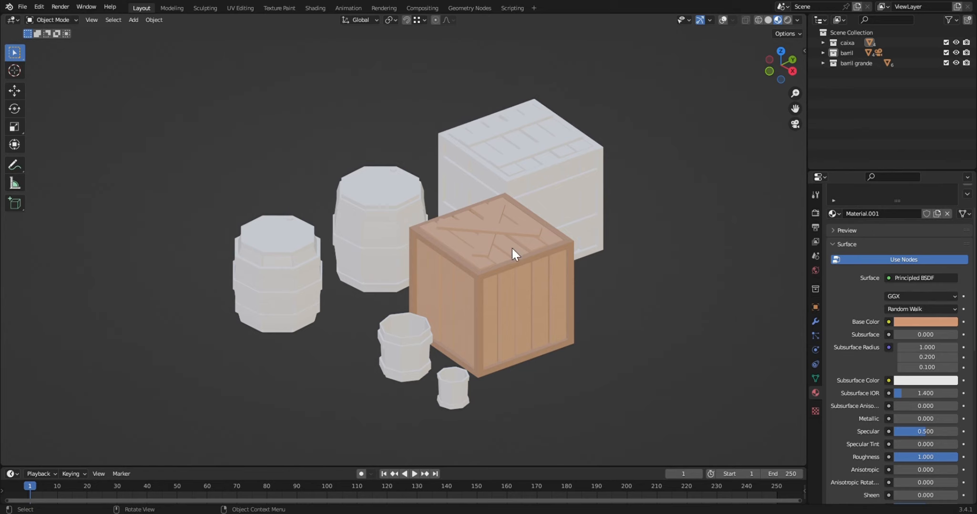
click(502, 138)
click(833, 255)
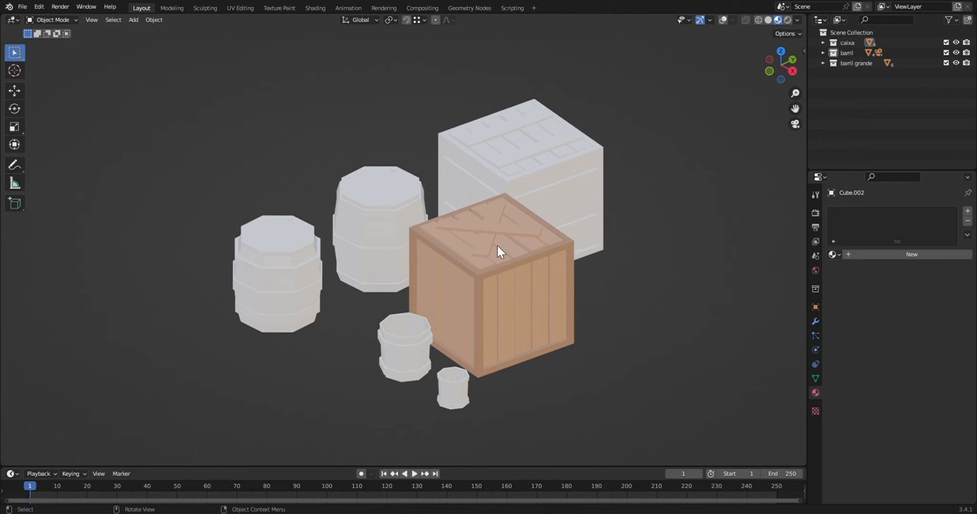
click(497, 244)
click(560, 157)
click(834, 254)
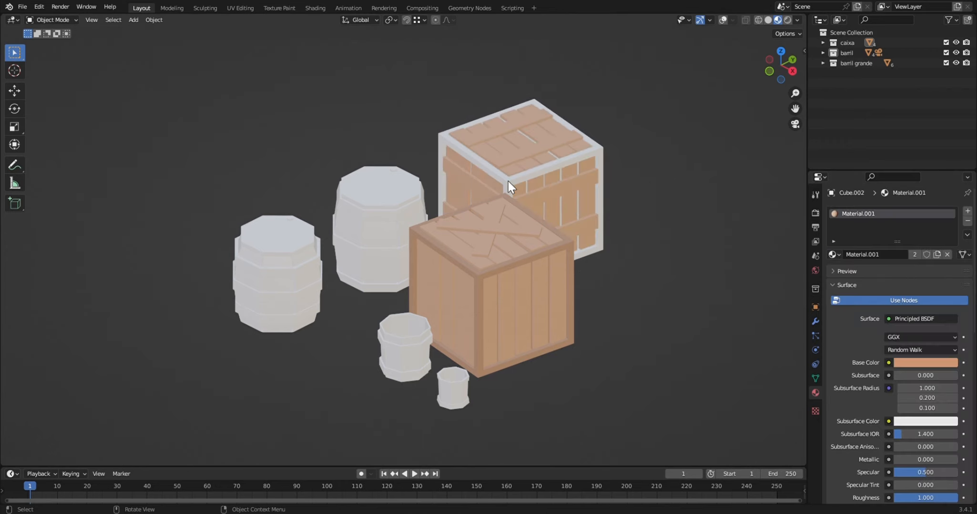
Give the rear crate's frame its own copy of Material.002 with a darker, slightly redder base colour.
click(508, 181)
click(833, 255)
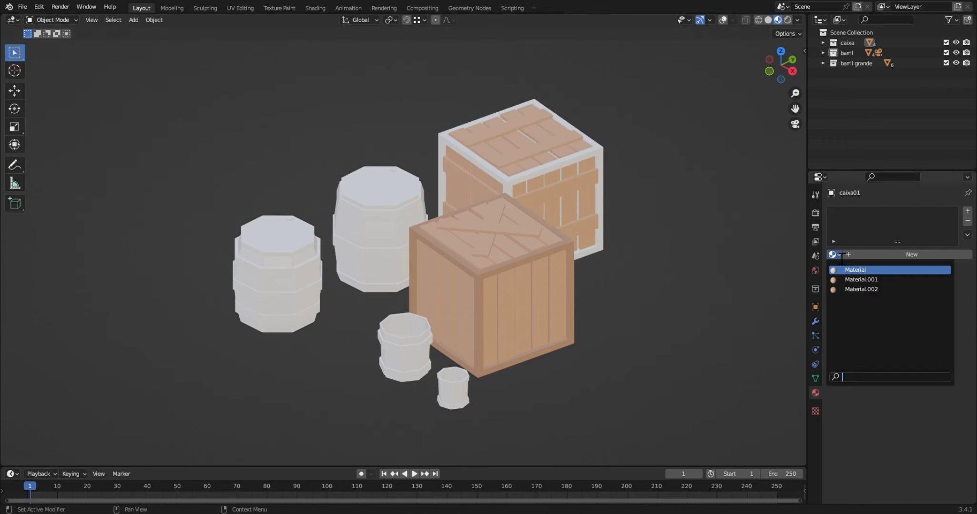
click(853, 289)
click(937, 256)
click(925, 363)
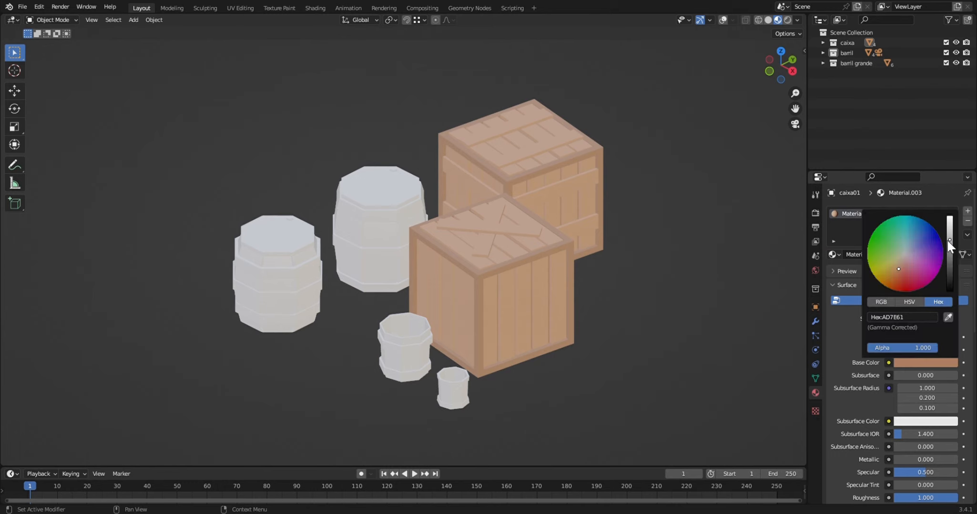
click(899, 270)
drag(951, 240, 951, 245)
Give the rear crate's planks their own copy of Material.001 with a slightly lighter base colour.
click(541, 156)
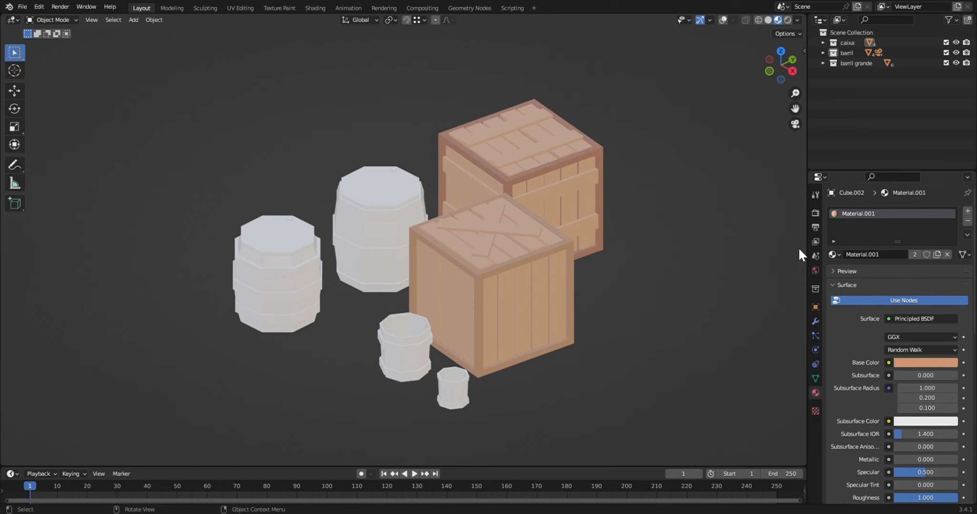
click(933, 254)
click(924, 363)
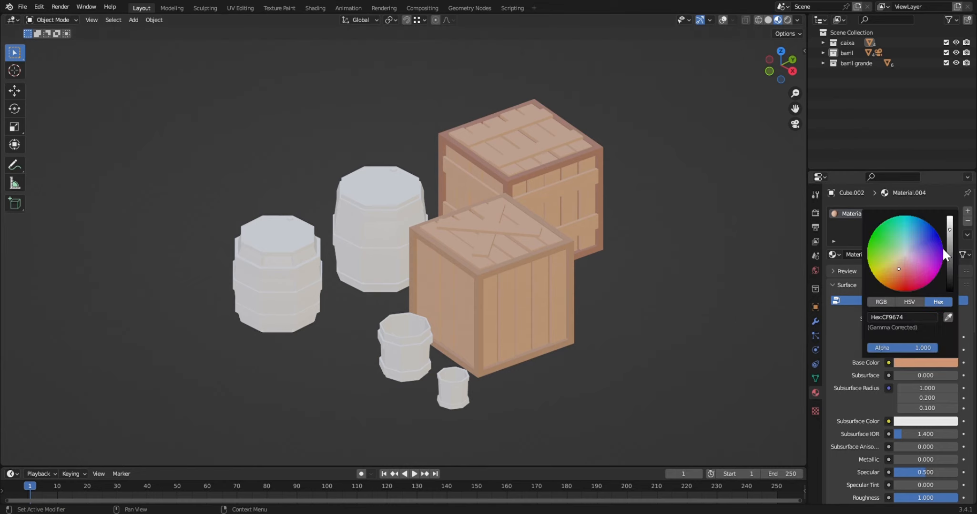
drag(949, 231, 949, 226)
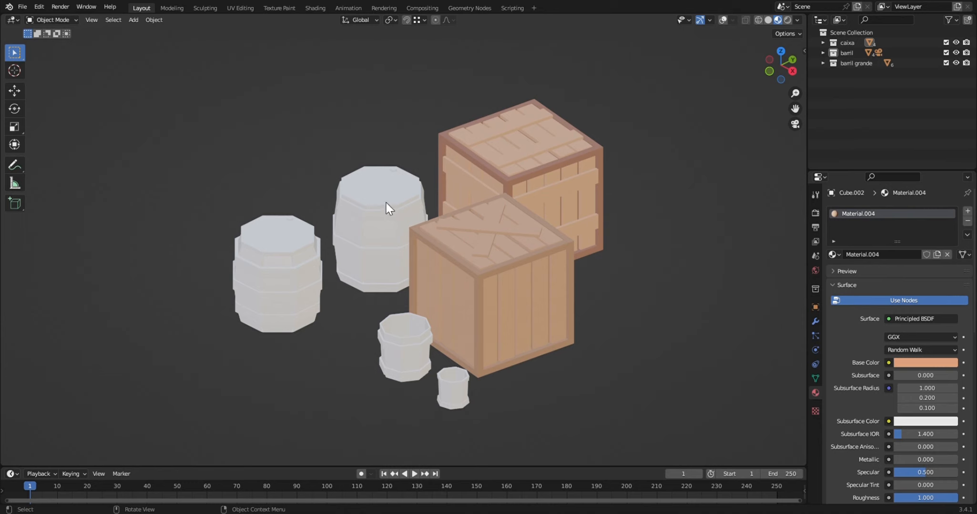
Create a new material for the rear large barrel's hoops and darken its base colour to grey.
click(387, 217)
click(847, 255)
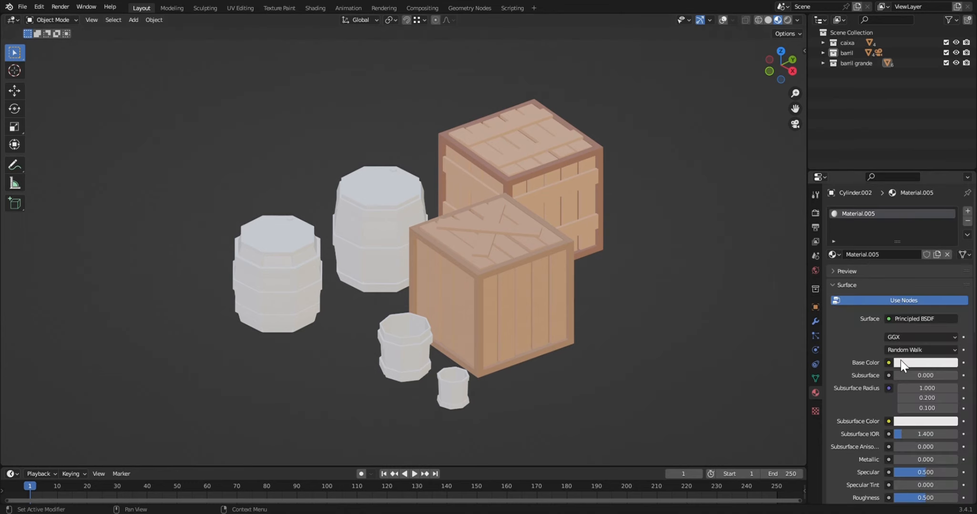
click(924, 362)
mouse_move(948, 258)
mouse_down()
mouse_move(949, 274)
mouse_move(949, 261)
mouse_up()
Set the hoop material's metallic value to about 0.386 and raise its roughness.
scroll(924, 334, down, 4)
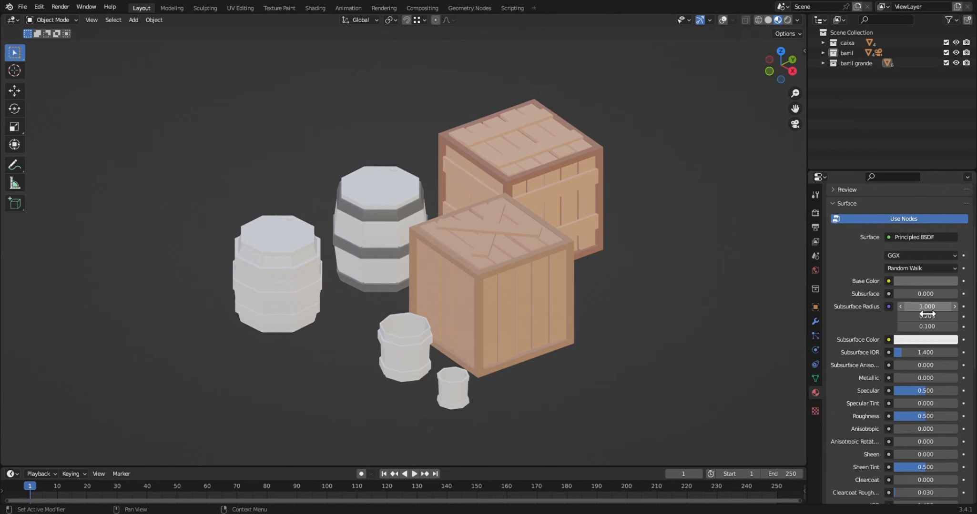
drag(895, 378, 917, 378)
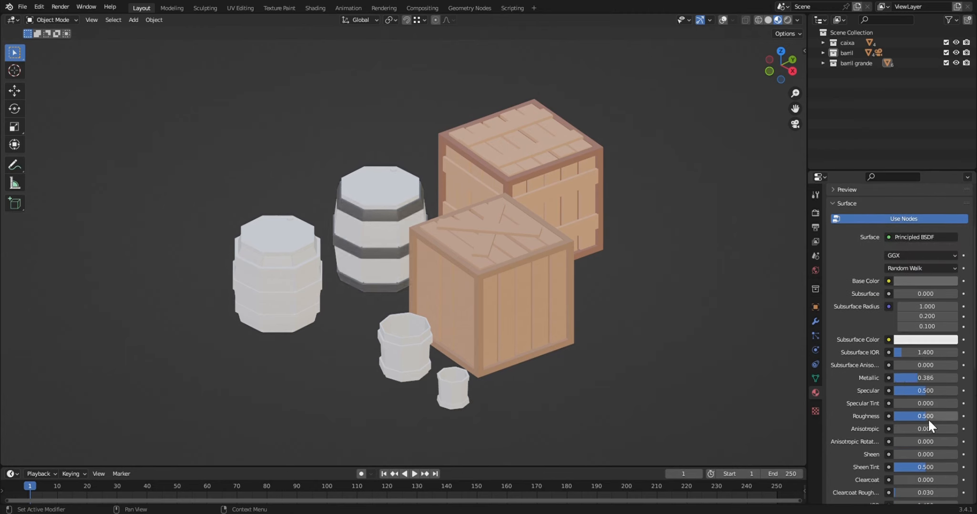
drag(928, 419, 958, 415)
Assign Material.001 to the rear large barrel's lid and Material.002 to its staves.
click(375, 187)
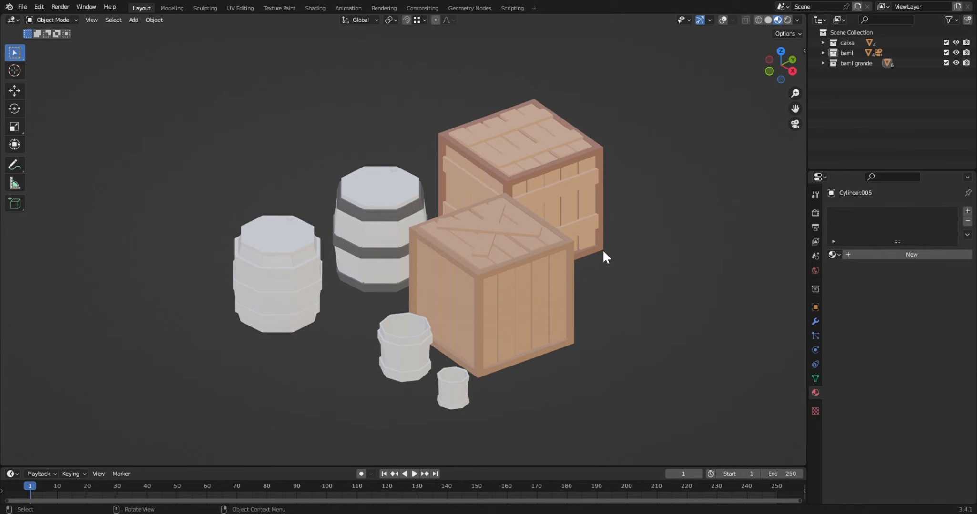
click(833, 251)
click(840, 279)
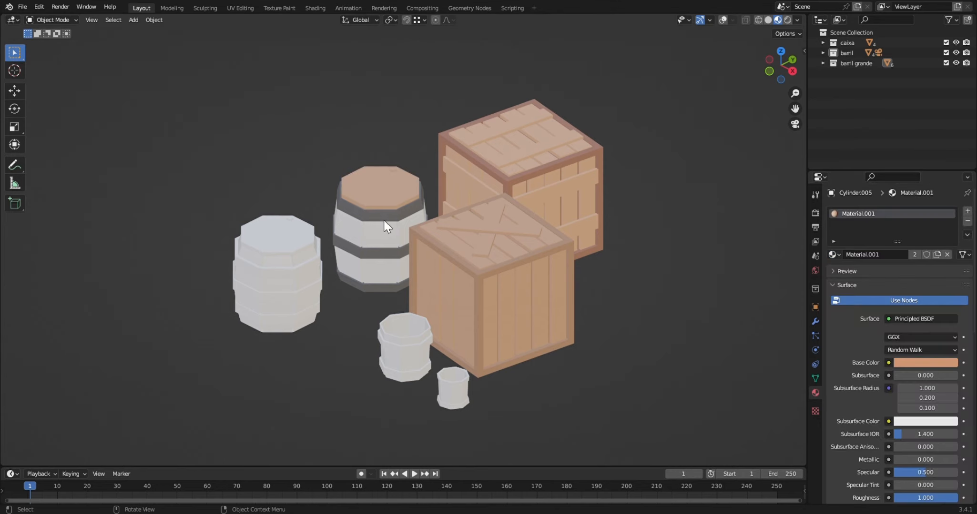
click(384, 224)
click(833, 254)
click(846, 290)
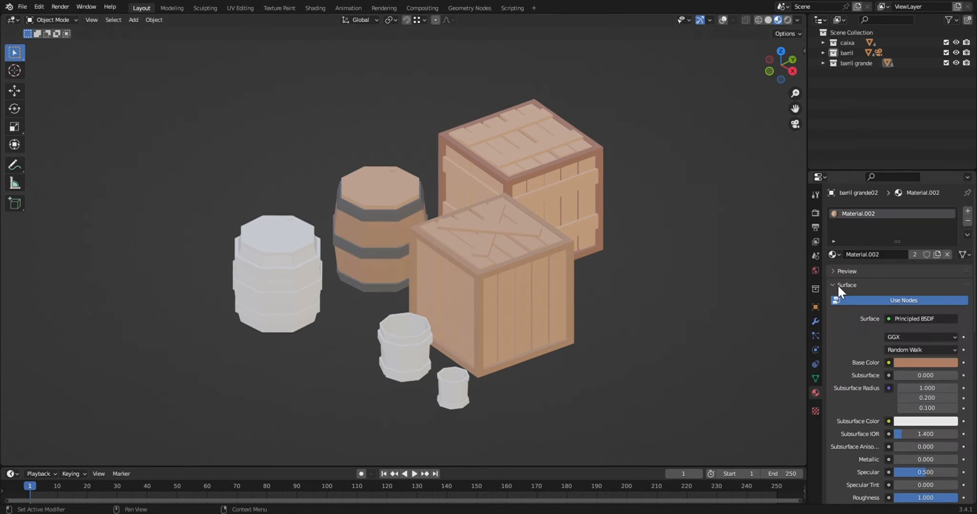
Change the rear large barrel's lid to Material.002.
click(400, 198)
click(832, 255)
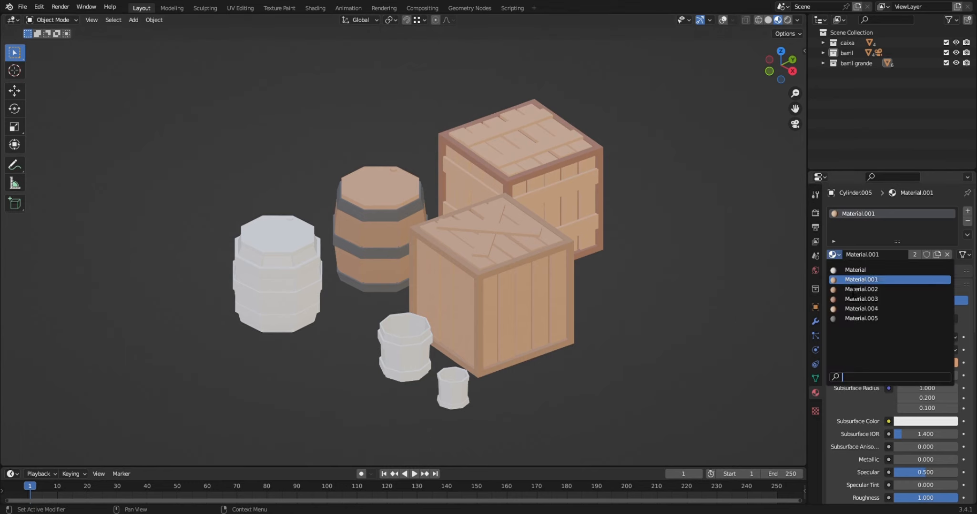
click(846, 290)
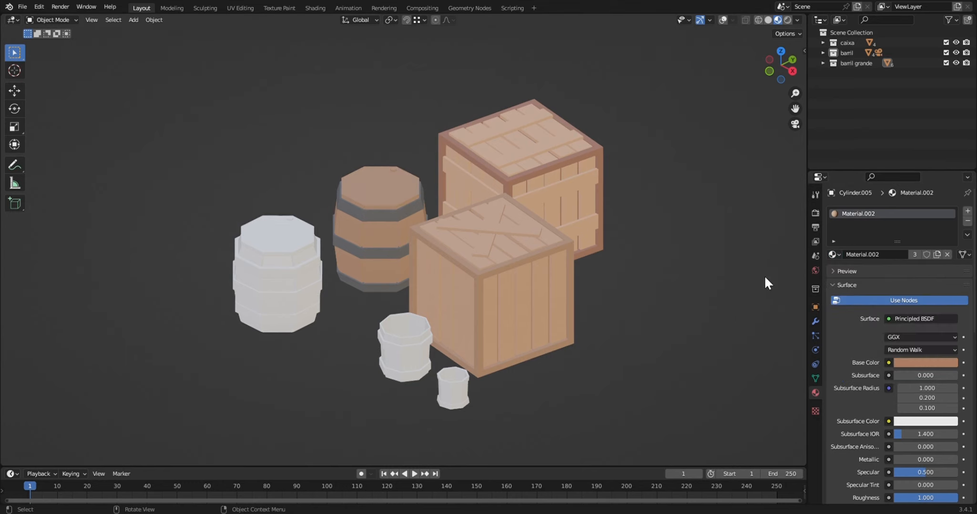
Assign Material.005 to the front large barrel's hoops and Material.004 to its lid and staves.
click(284, 271)
click(835, 255)
click(846, 320)
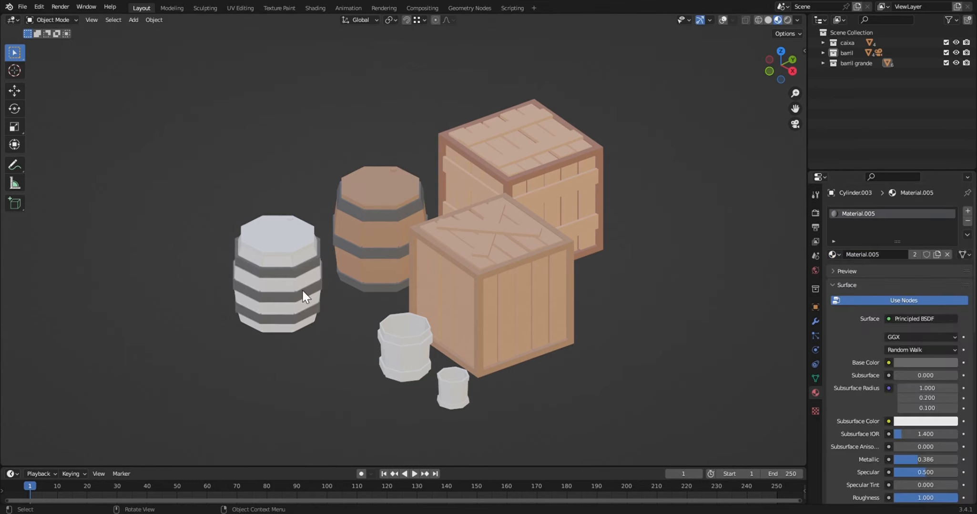
click(290, 241)
click(835, 255)
click(846, 309)
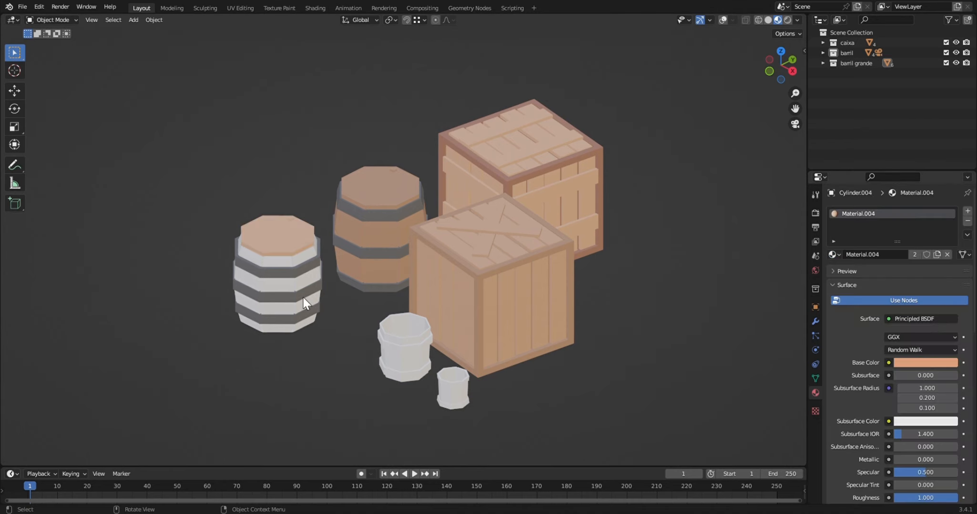
click(298, 266)
click(835, 254)
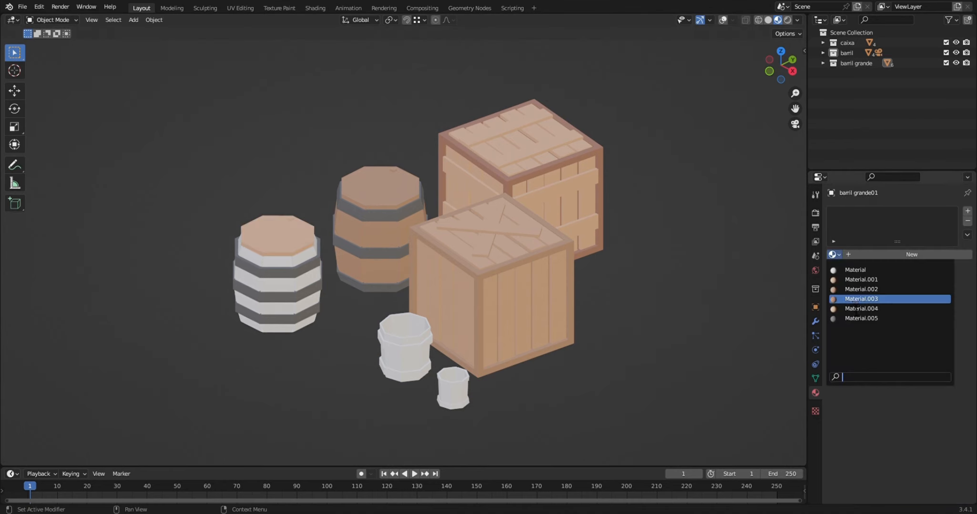
click(856, 308)
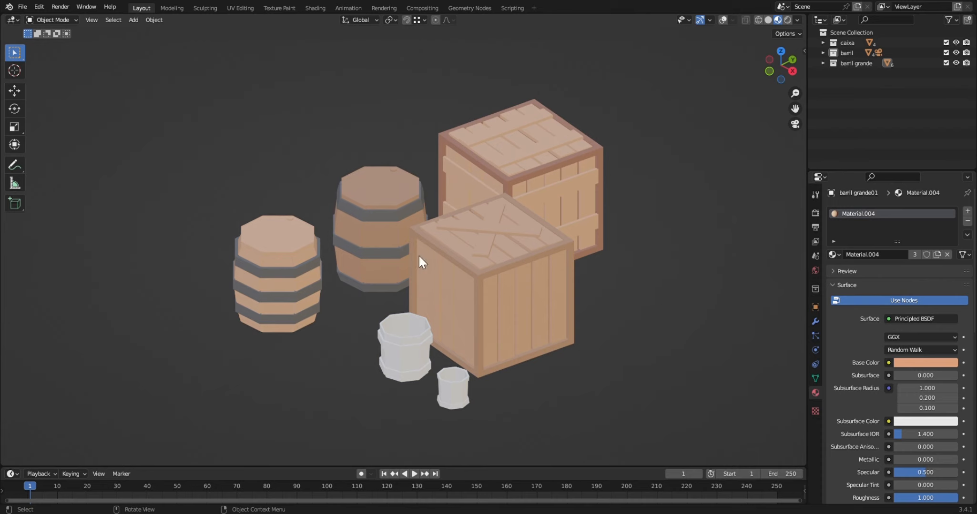
Change the front large barrel's lid to Material.002.
click(377, 204)
click(291, 227)
click(834, 254)
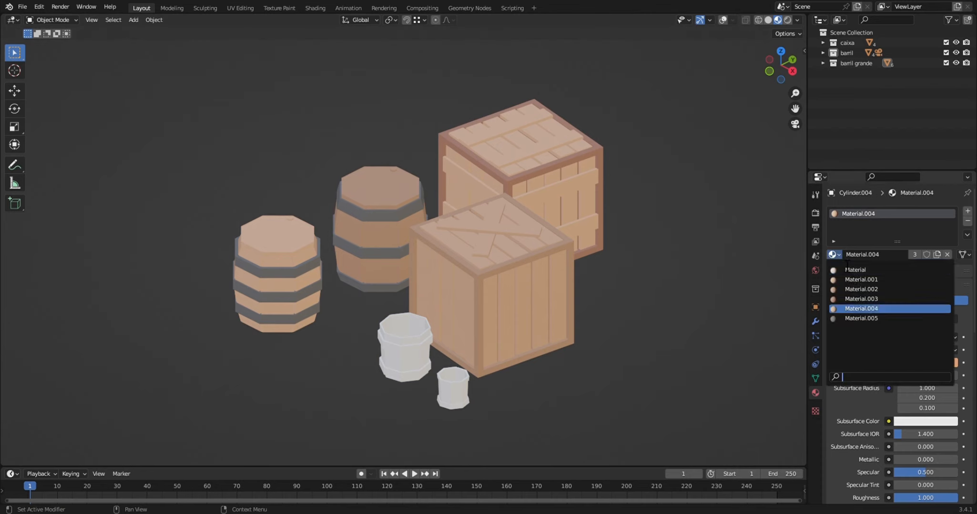
click(856, 287)
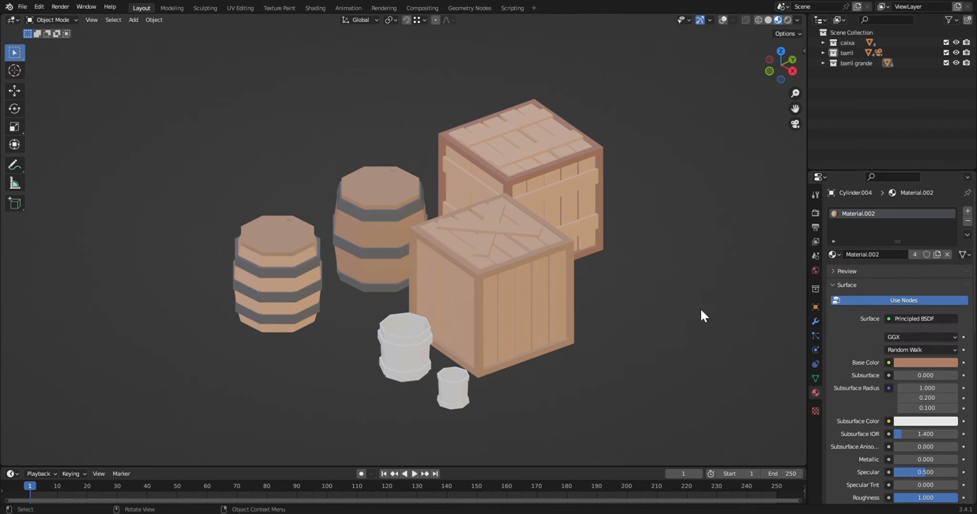
Assign the grey metal Material.005 to the hoops of both small barrels.
click(417, 354)
click(833, 255)
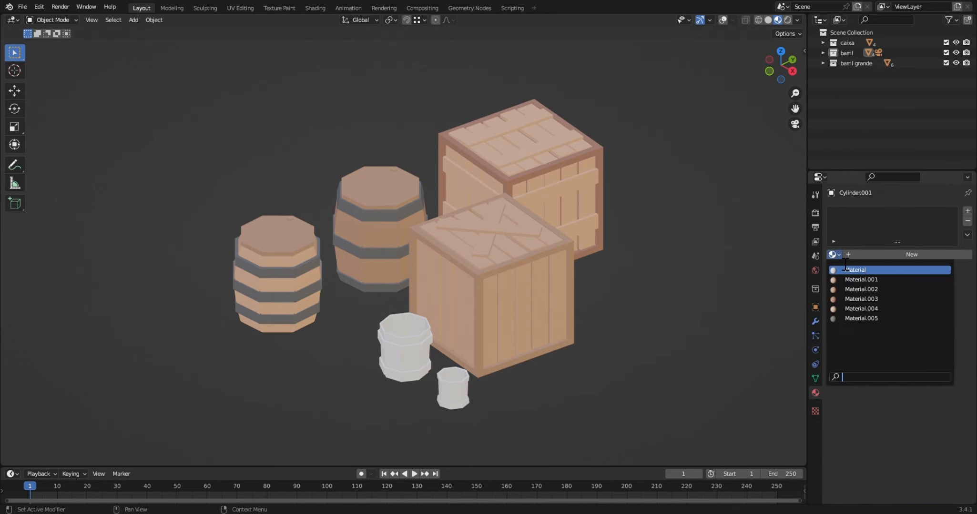
click(853, 315)
click(457, 401)
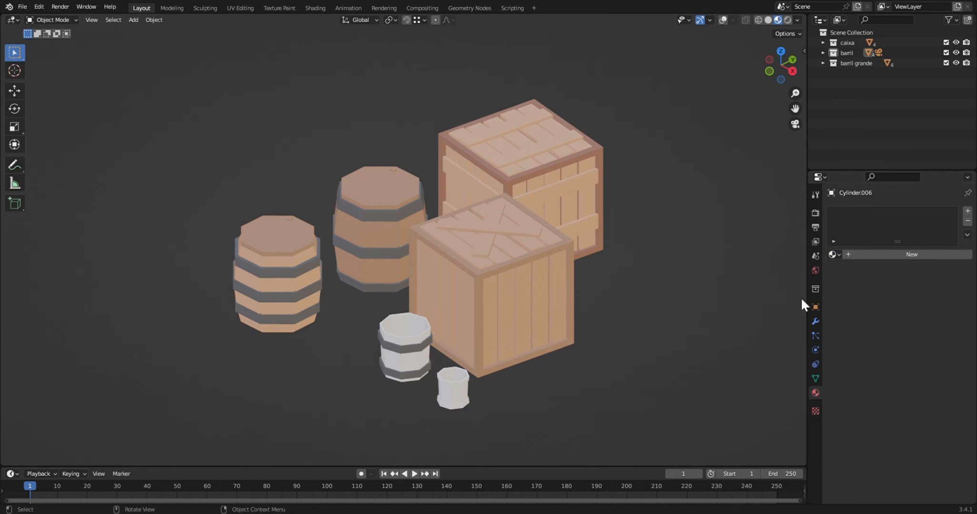
click(833, 254)
click(853, 315)
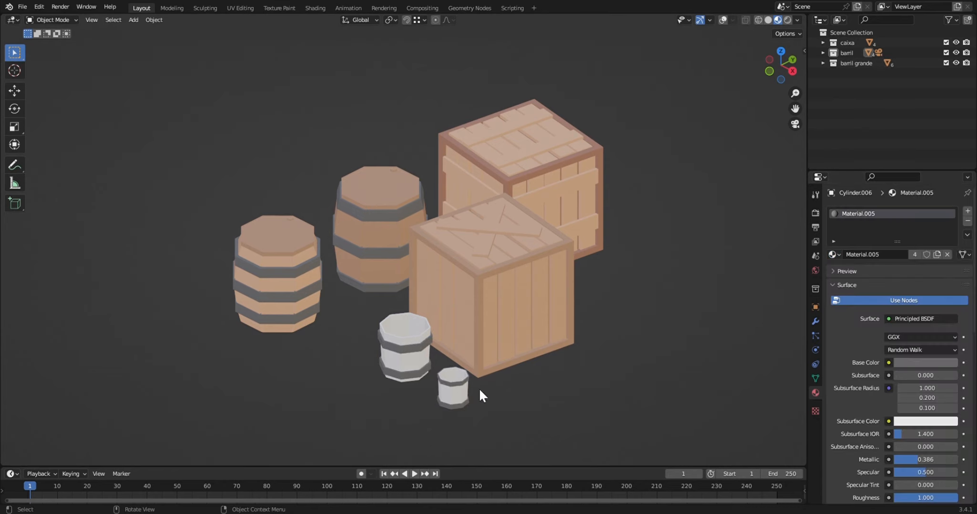
Assign Material.002 to the wooden bodies of both small barrels.
click(834, 254)
click(856, 287)
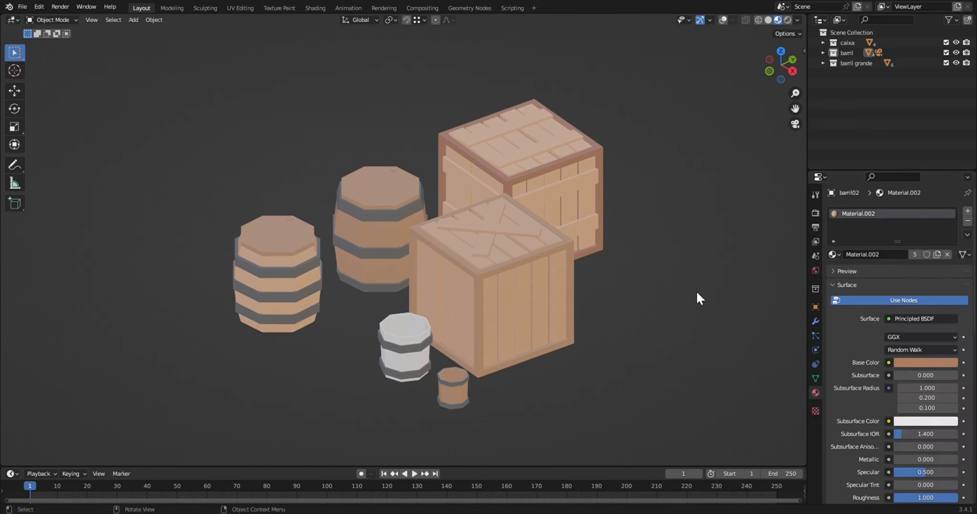
click(407, 367)
click(833, 254)
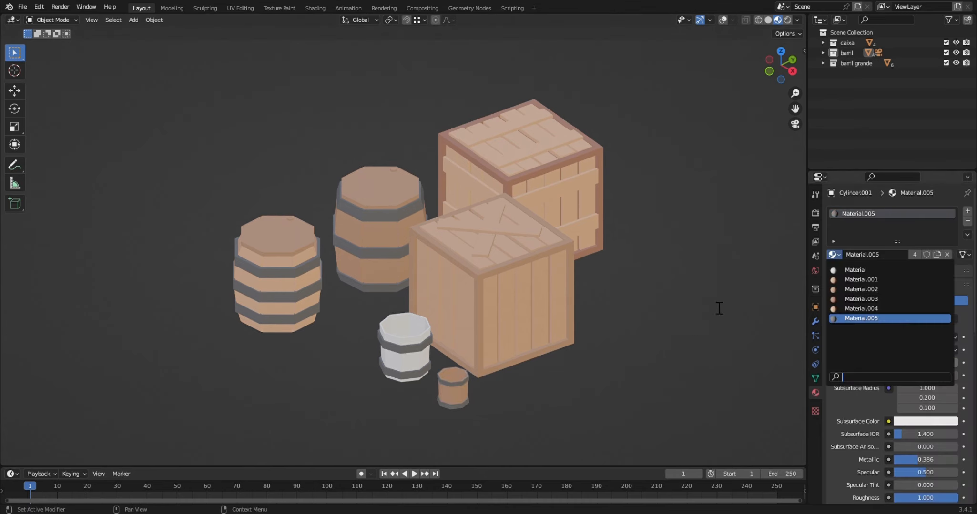
click(834, 254)
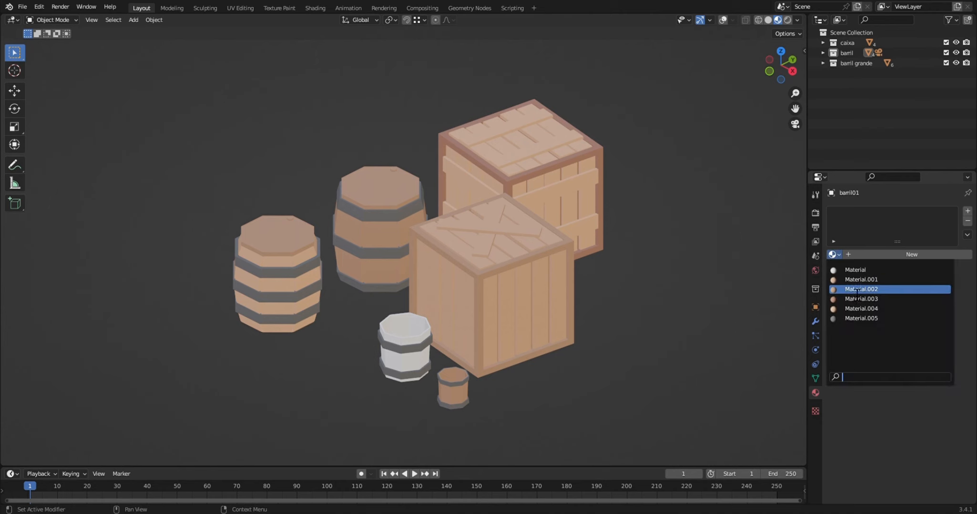
click(860, 288)
Enable Ambient Occlusion, Bloom and Screen Space Reflections for the Eevee render.
key(KP_0)
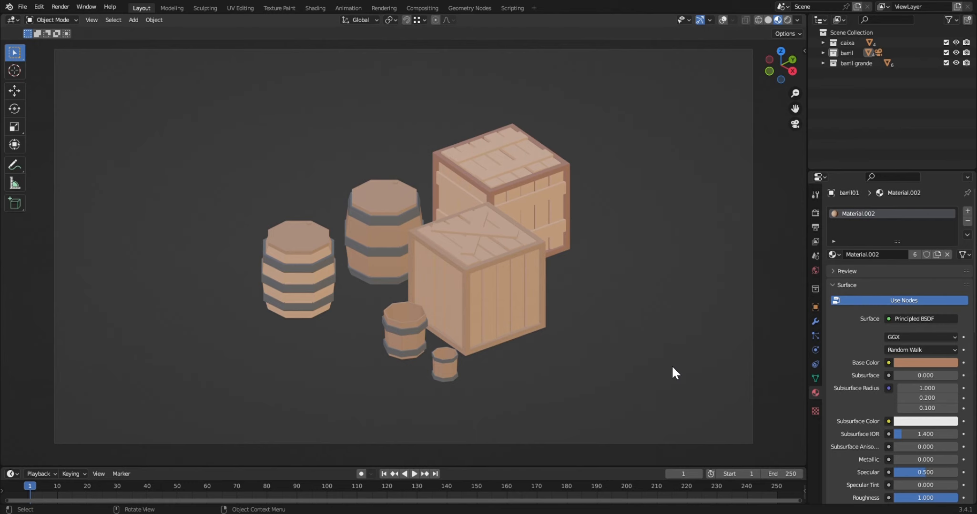
click(814, 213)
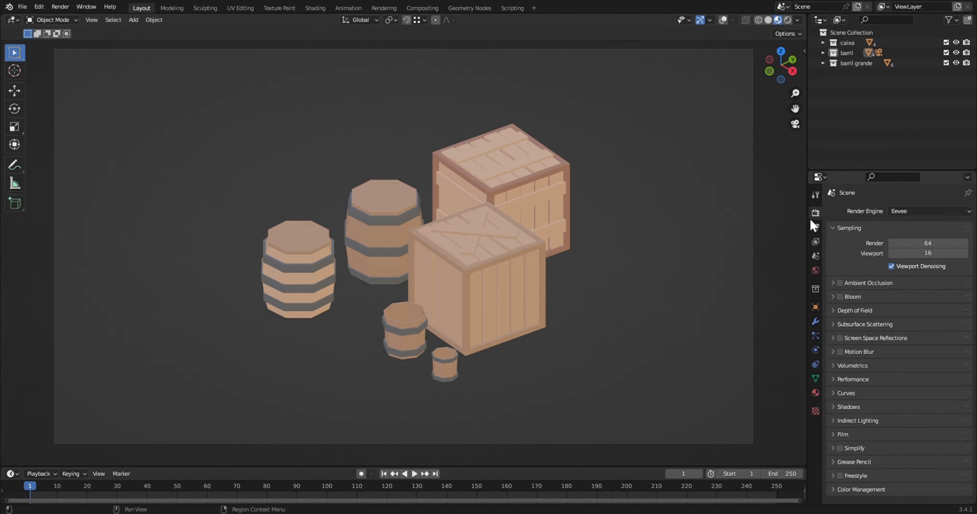
click(839, 283)
click(839, 297)
click(839, 338)
Set the Screen Space Reflections trace precision to 1.000.
click(867, 339)
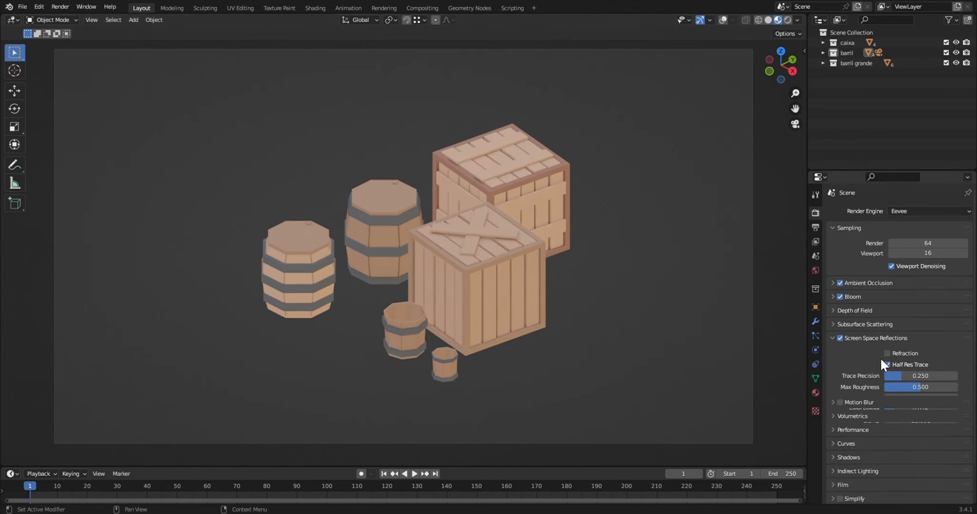
click(919, 377)
key(Return)
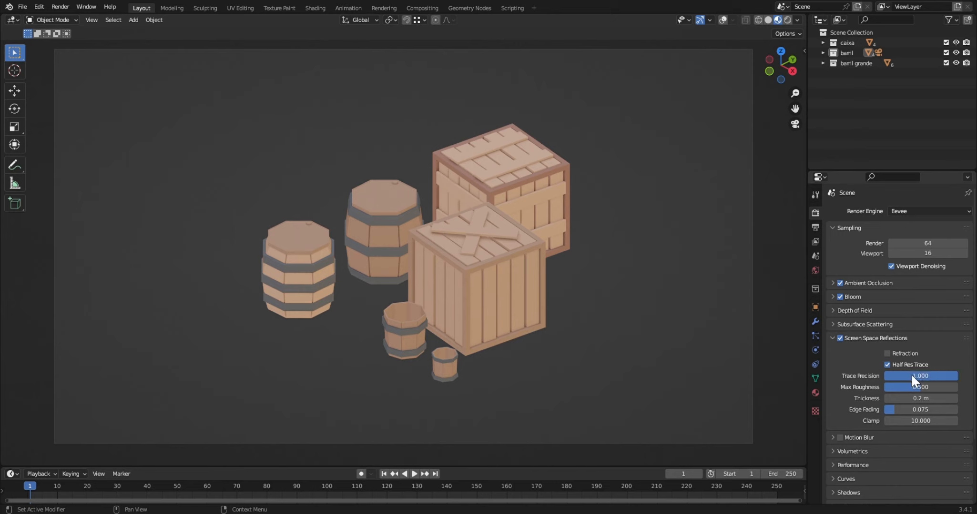
click(834, 338)
click(847, 406)
click(847, 406)
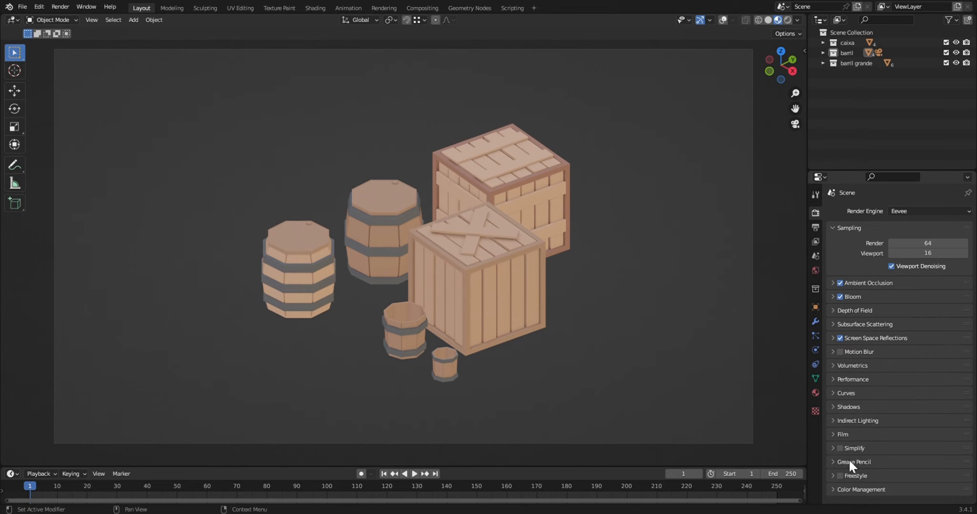
Set the colour management look to High Contrast and the exposure to 0.2.
click(857, 490)
scroll(869, 461, down, 5)
click(897, 443)
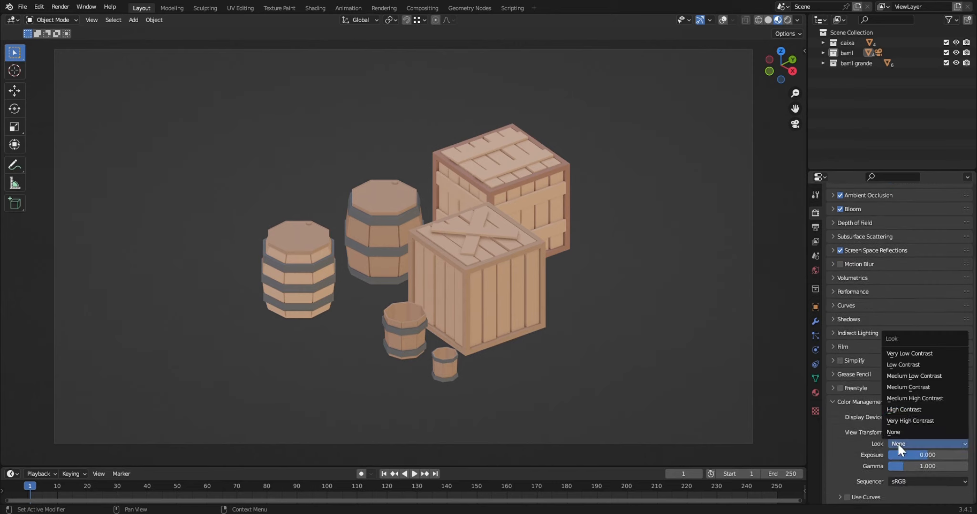
click(904, 409)
click(920, 457)
text(0.2)
key(Return)
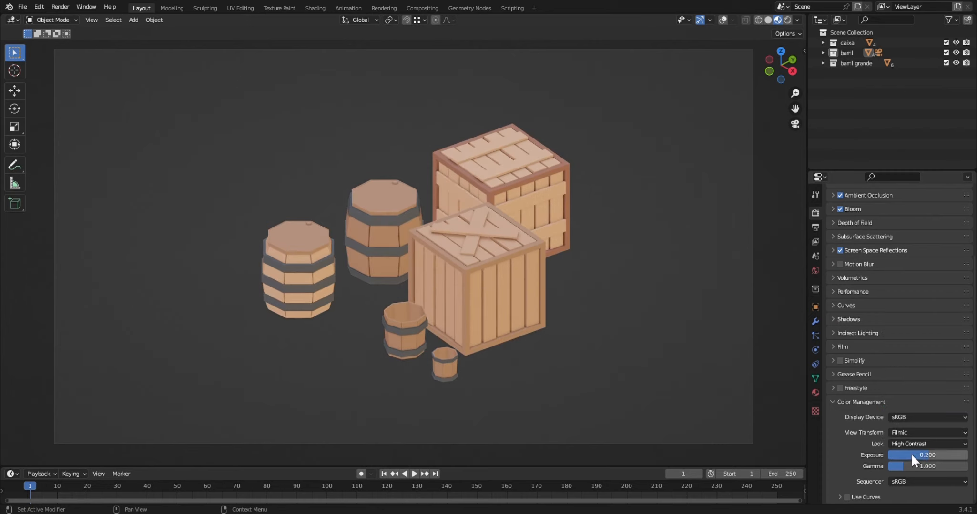
Show the viewport overlays and select the small round plugs on both large barrel lids in Edit Mode.
scroll(662, 350, down, 2)
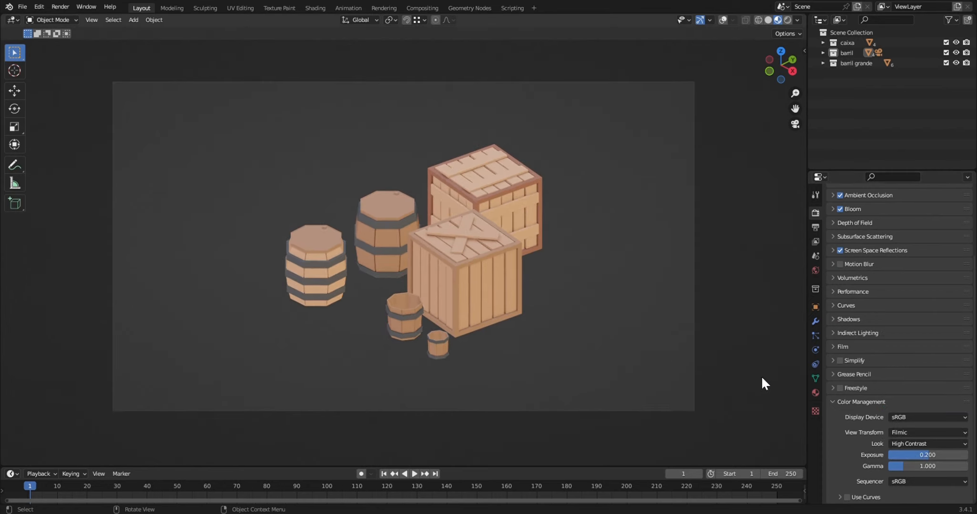
scroll(600, 335, up, 2)
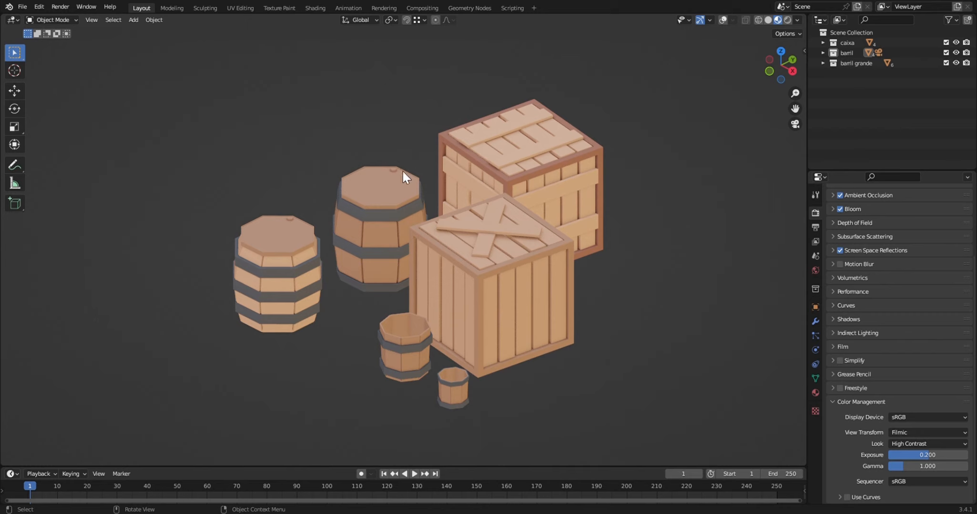
click(723, 20)
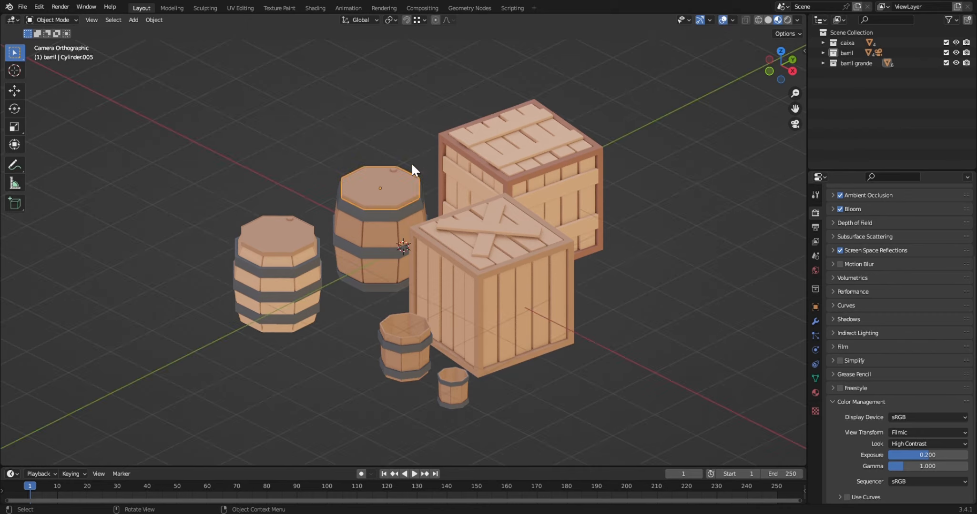
shift+click(291, 225)
key(Tab)
key(l)
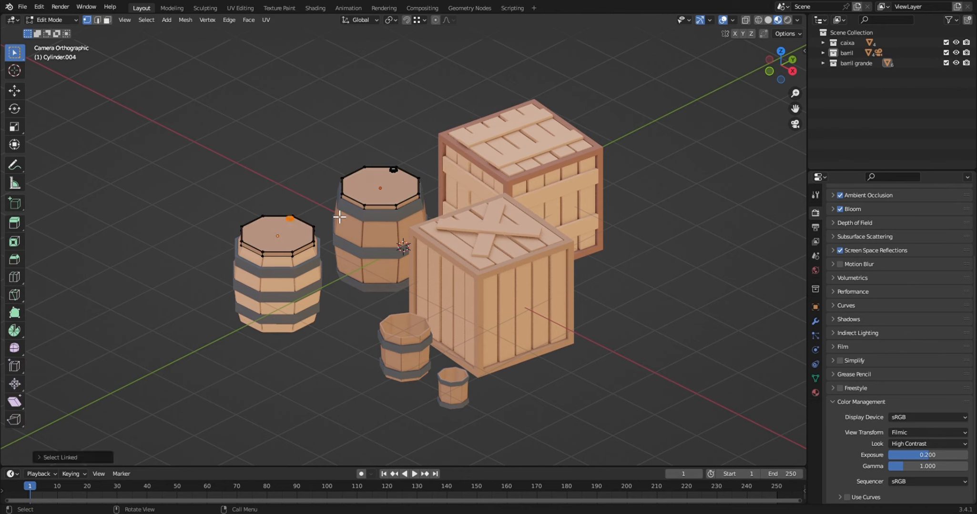
key(l)
Add Material.005 as a second slot on the front large barrel's lid and try to assign it to the rear lid's plug.
click(815, 393)
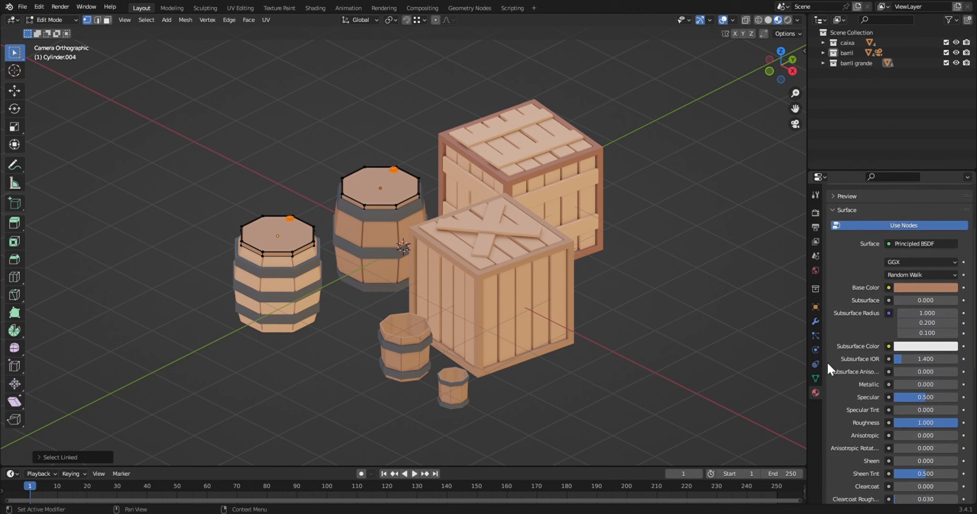
scroll(885, 347, up, 4)
key(alt+a)
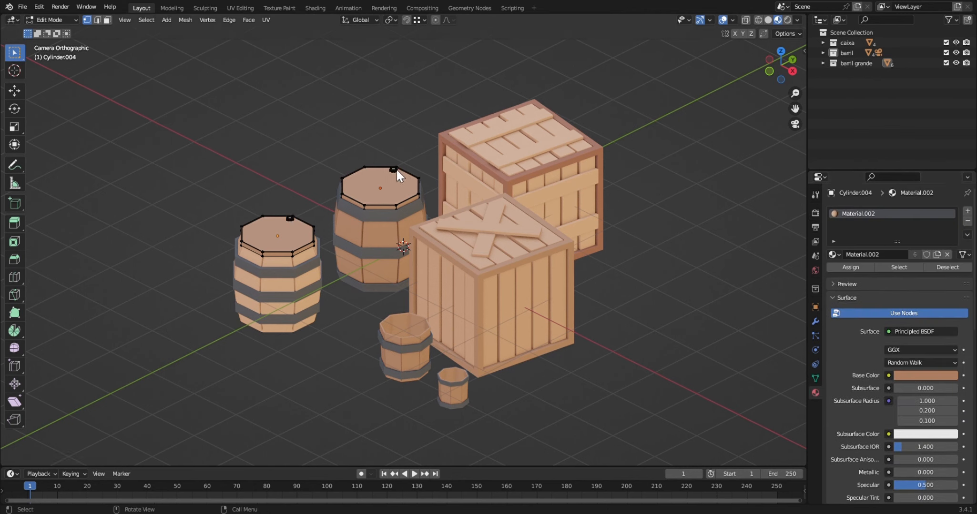
key(l)
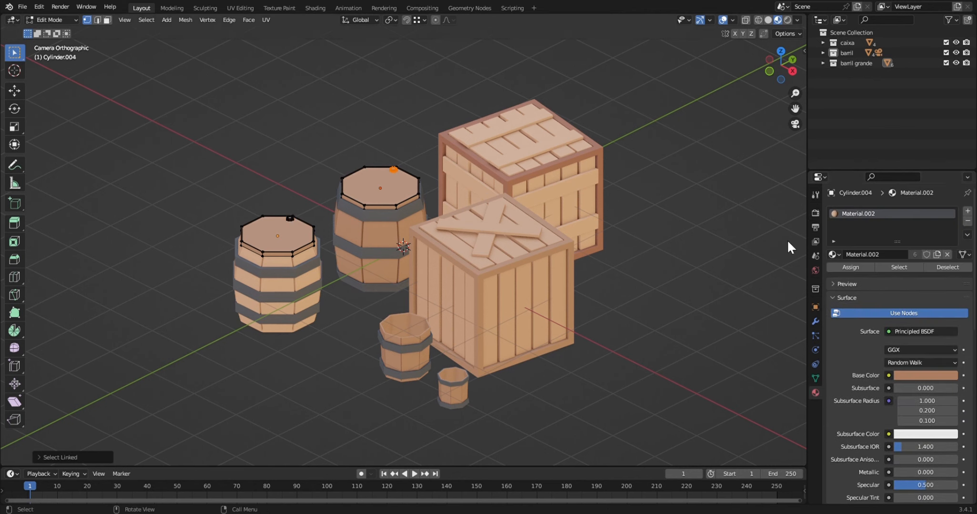
click(967, 210)
click(835, 275)
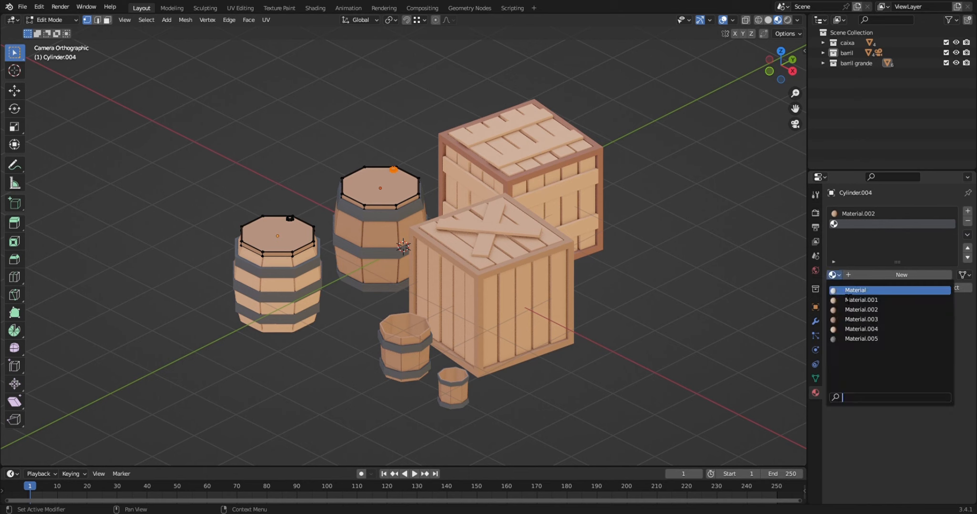
click(846, 338)
click(838, 291)
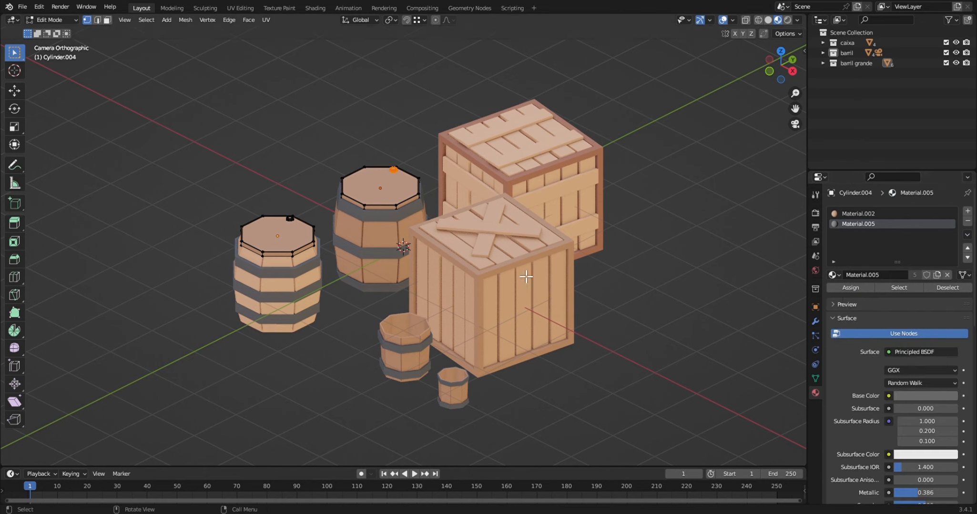
Reselect the rear lid's plug with both lids in Edit Mode and try again to assign Material.005 to it.
key(ctrl+Tab)
key(Escape)
key(Tab)
key(Tab)
key(l)
click(847, 288)
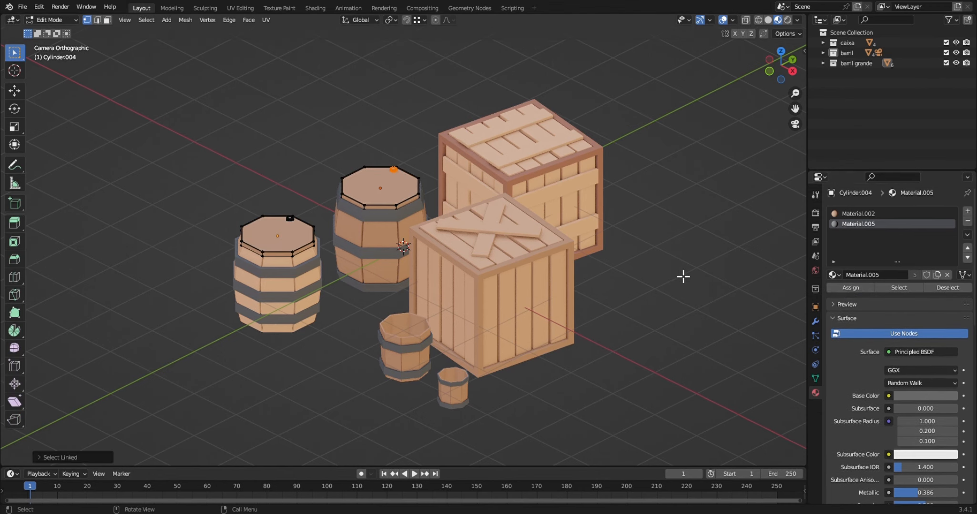
key(Tab)
Edit the rear large barrel's lid alone, add Material.005 in a second slot and assign it to the plug.
scroll(500, 242, up, 3)
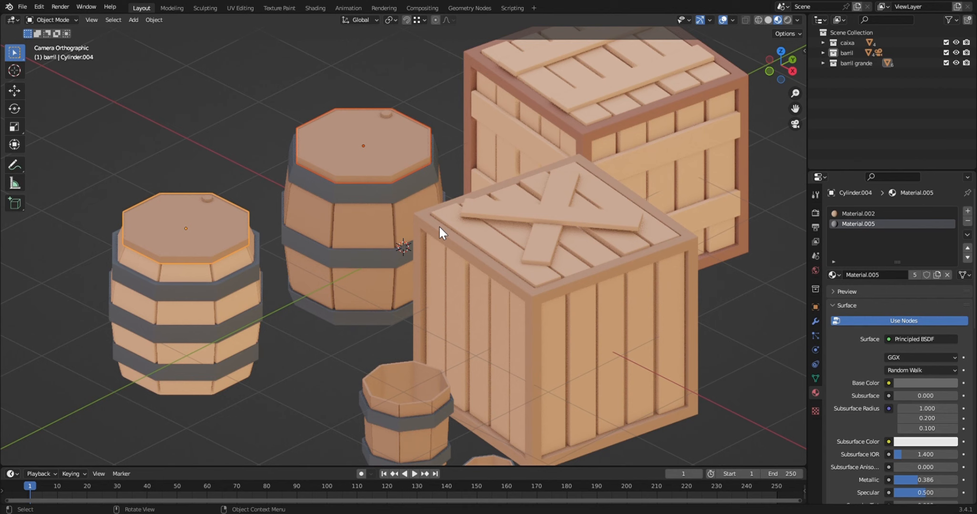
click(388, 144)
key(Tab)
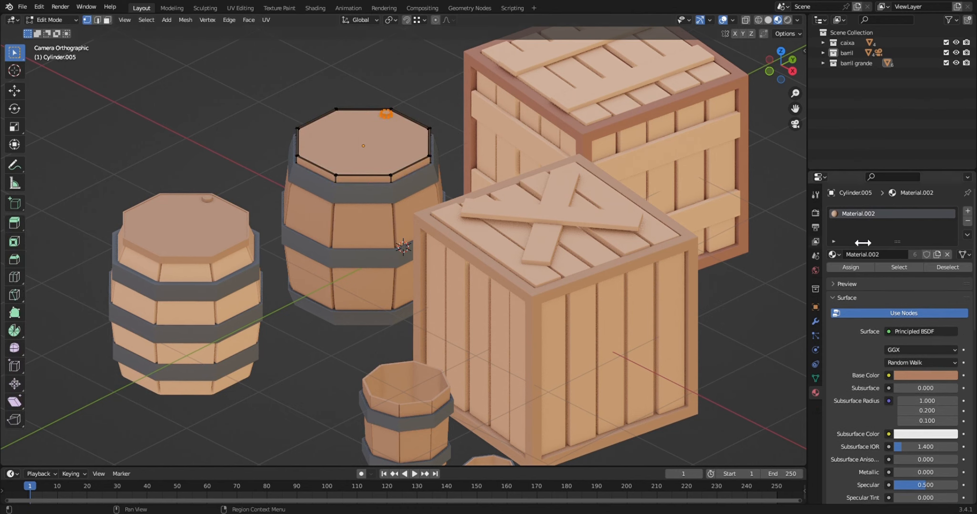
click(967, 211)
click(833, 275)
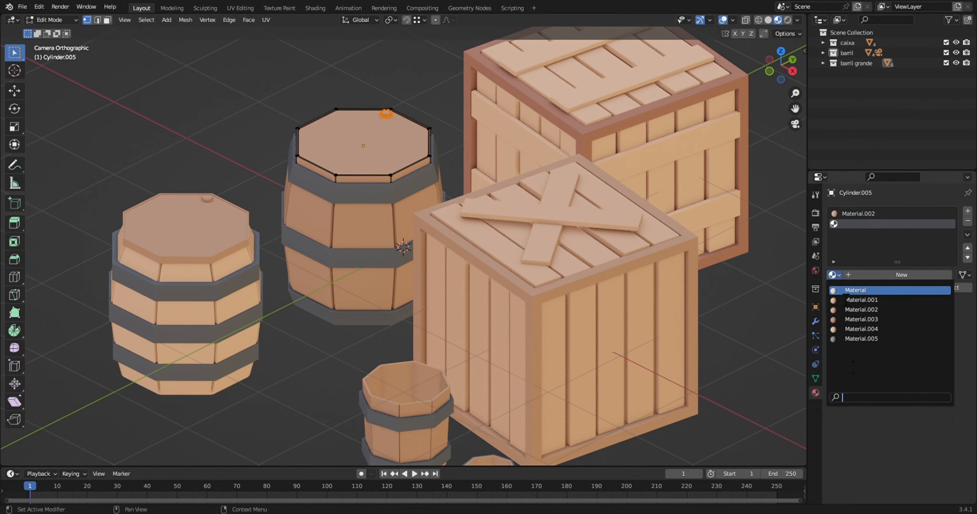
click(858, 339)
click(844, 286)
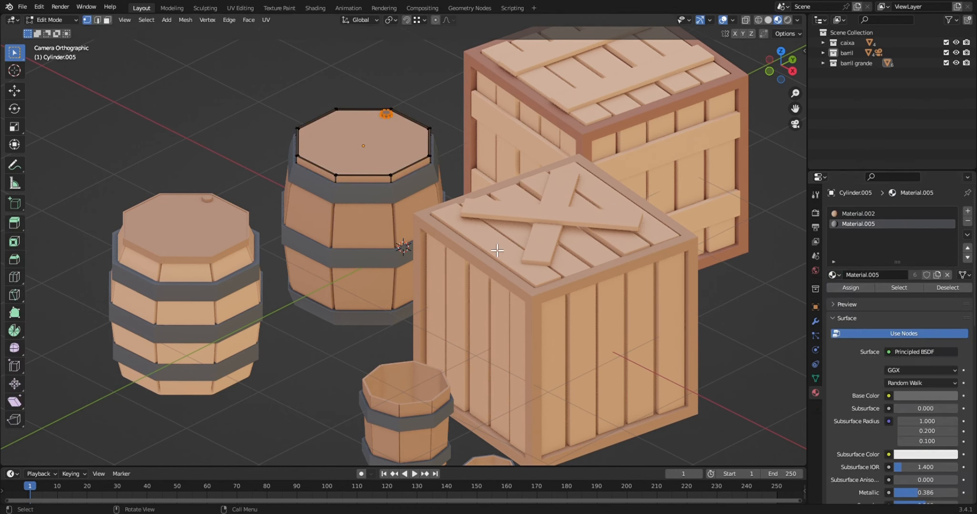
key(Tab)
Assign Material.005 to the plug on the front large barrel's lid, and hide the viewport overlays.
click(212, 214)
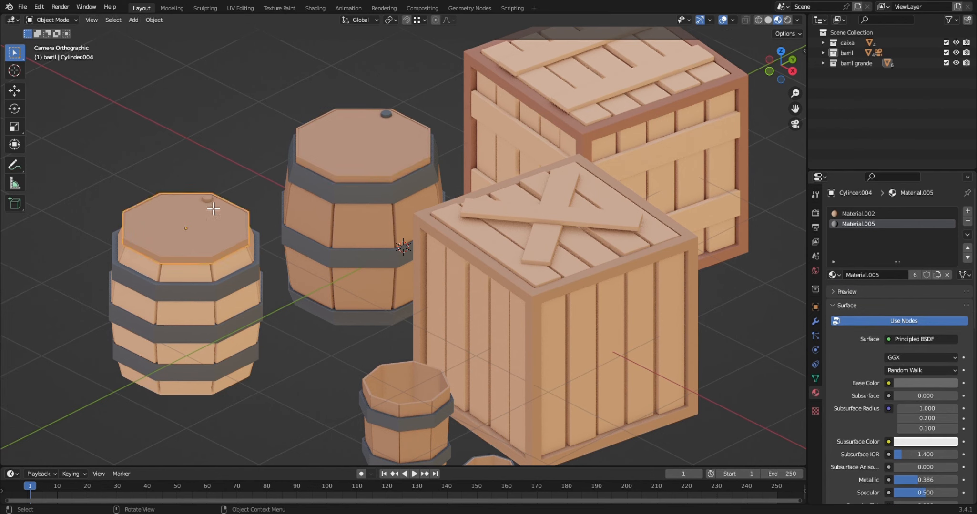
key(Tab)
key(l)
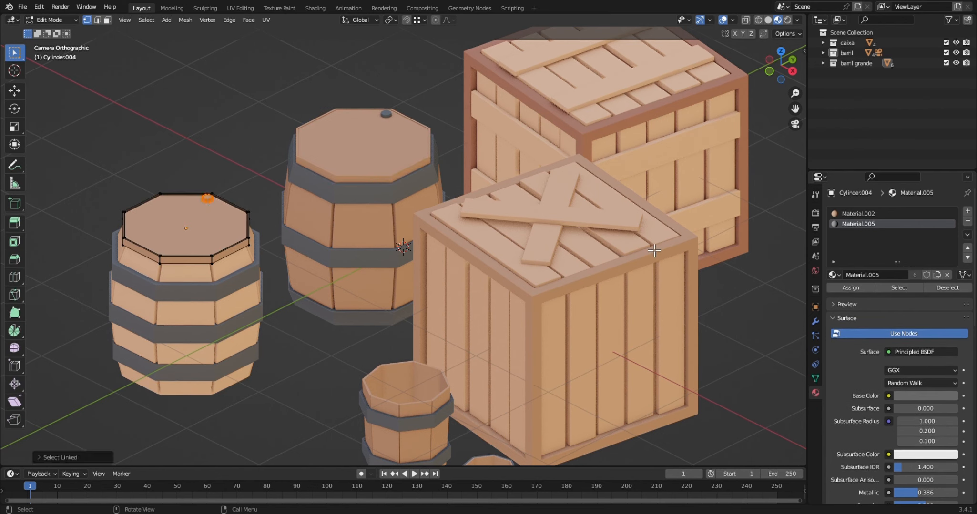
click(860, 287)
key(Tab)
scroll(366, 205, down, 5)
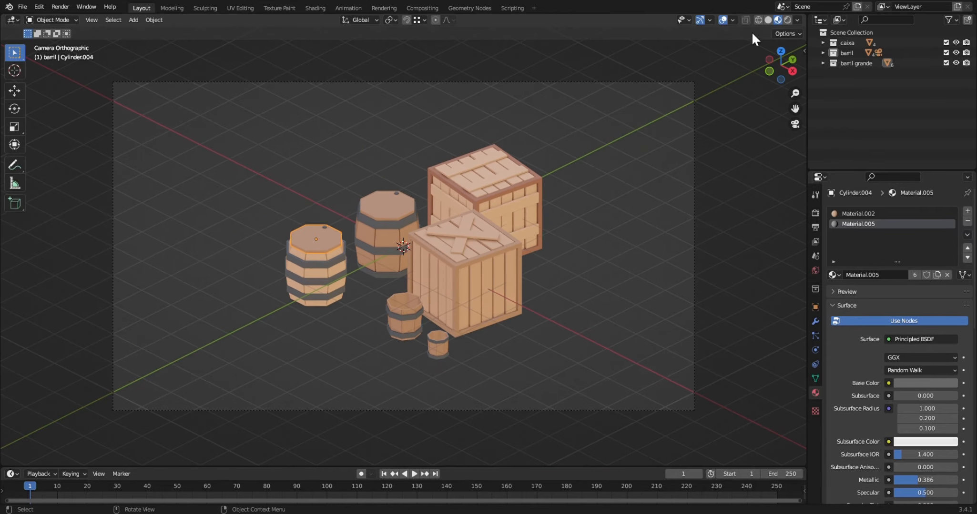
click(723, 19)
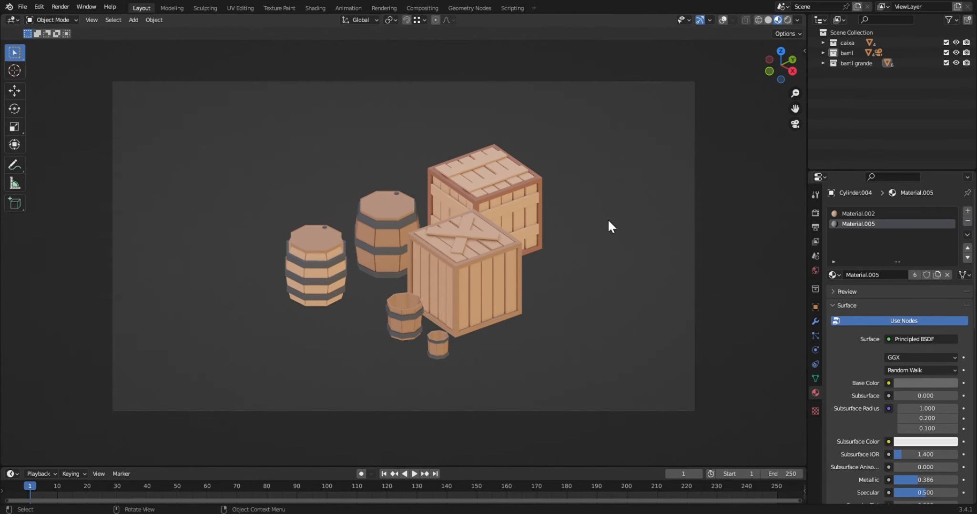